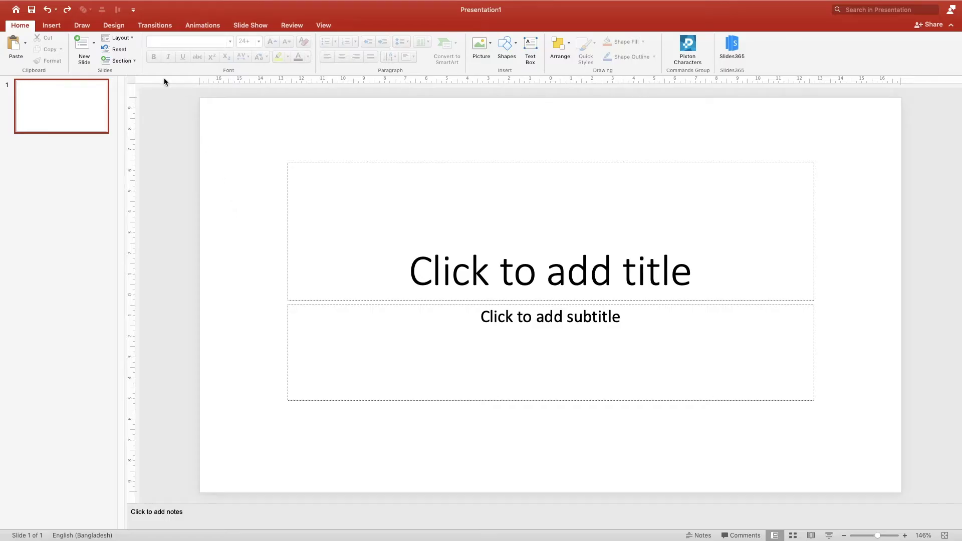
- Switch the slide to the Blank layout and paste the purple, red, black and orange swatches beside it
left_click(131, 39)
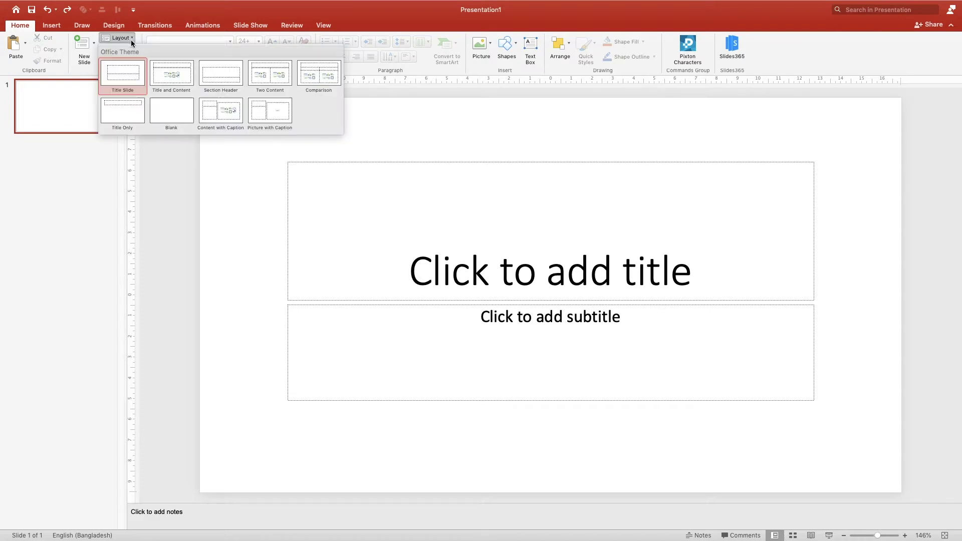
left_click(176, 117)
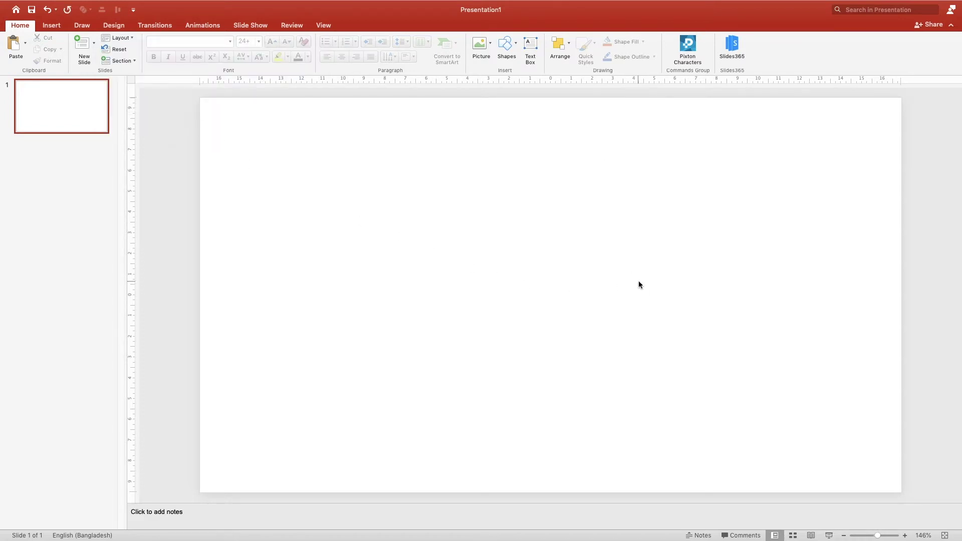
scroll(639, 282, "down", 3)
scroll(639, 281, "down", 3)
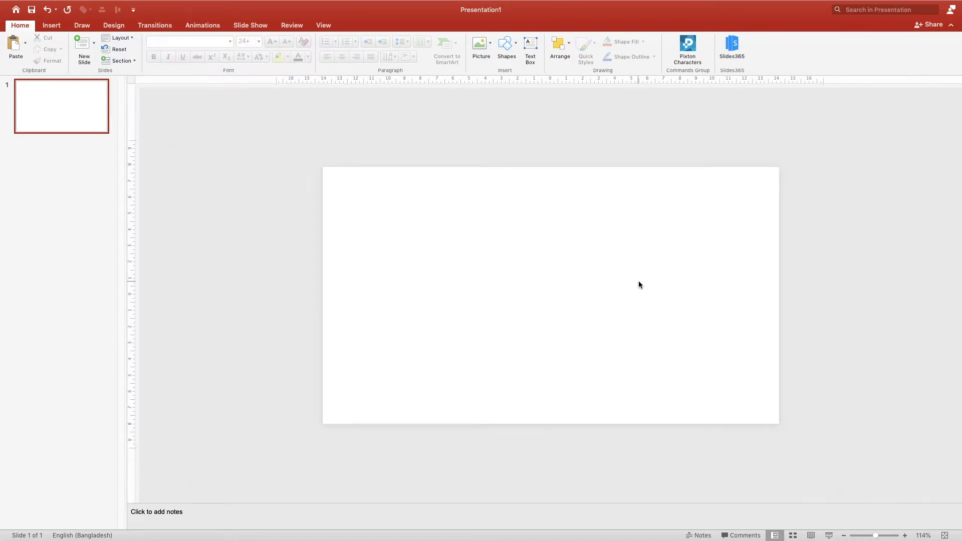
right_click(615, 272)
left_click(652, 274)
left_click_drag(800, 198, 806, 197)
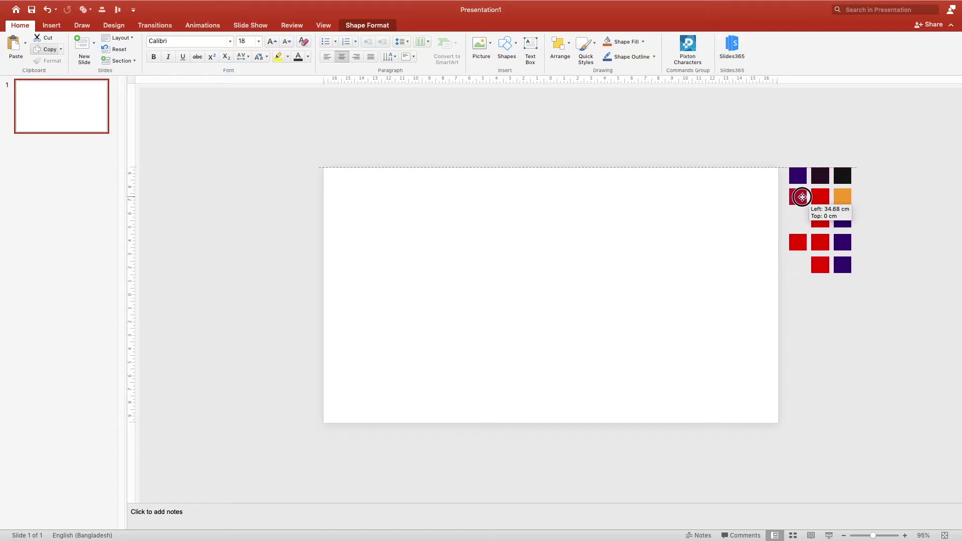
left_click_drag(805, 197, 801, 197)
left_click(702, 220)
right_click(652, 225)
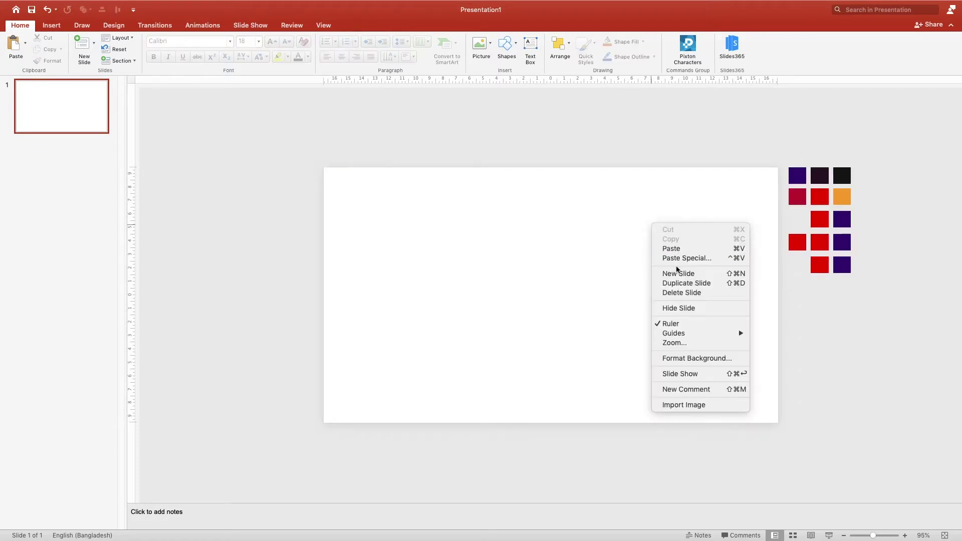
- Give the slide background a gradient fill whose first stop is the sampled purple
left_click(703, 359)
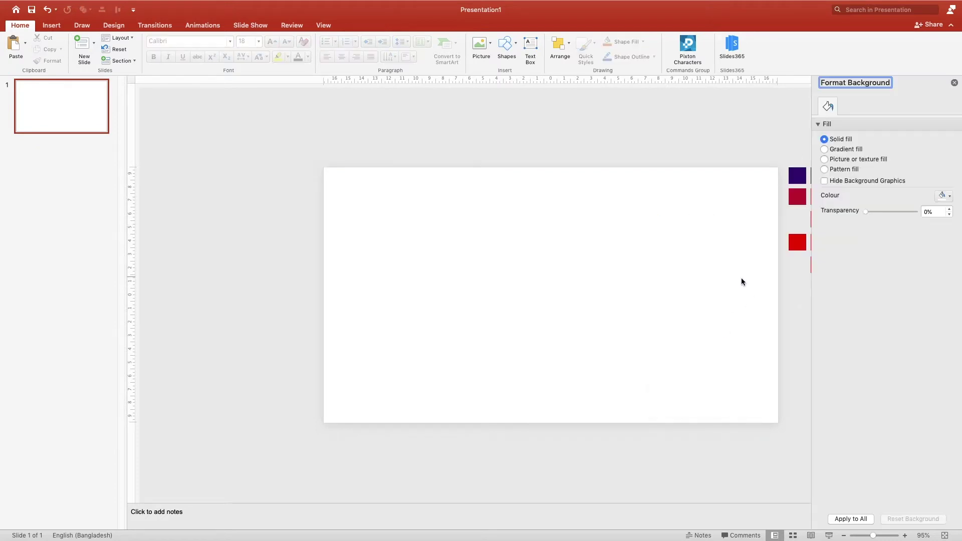
left_click(824, 149)
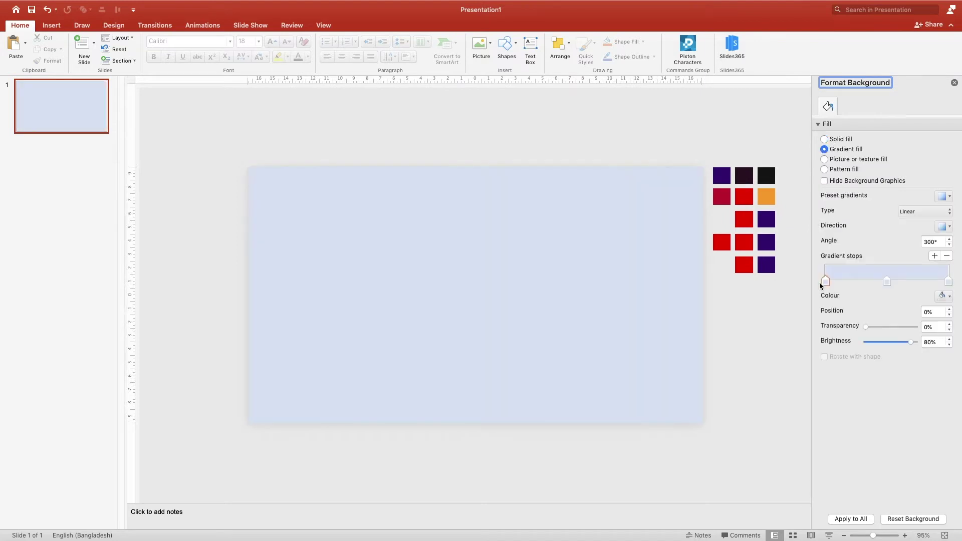
left_click_drag(825, 281, 818, 284)
left_click(950, 300)
left_click(902, 412)
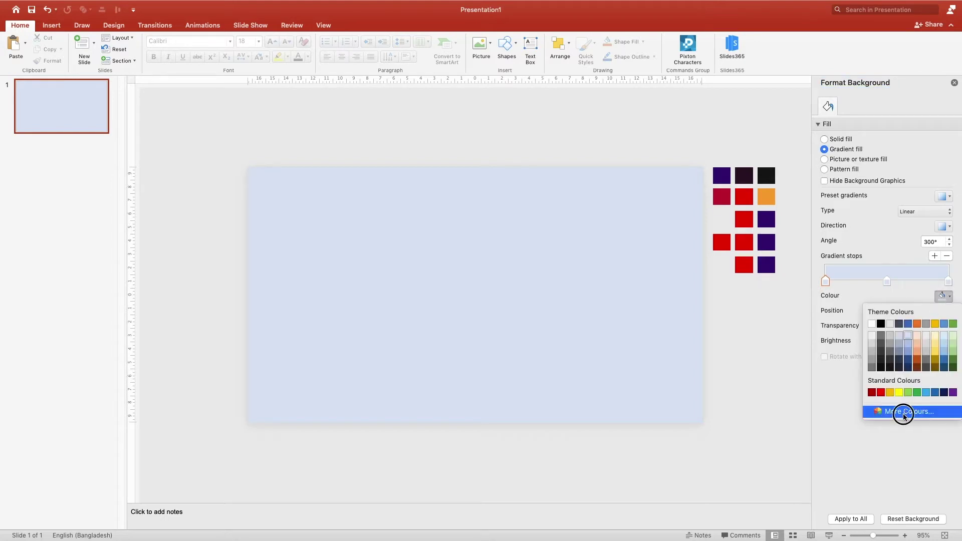
left_click(451, 257)
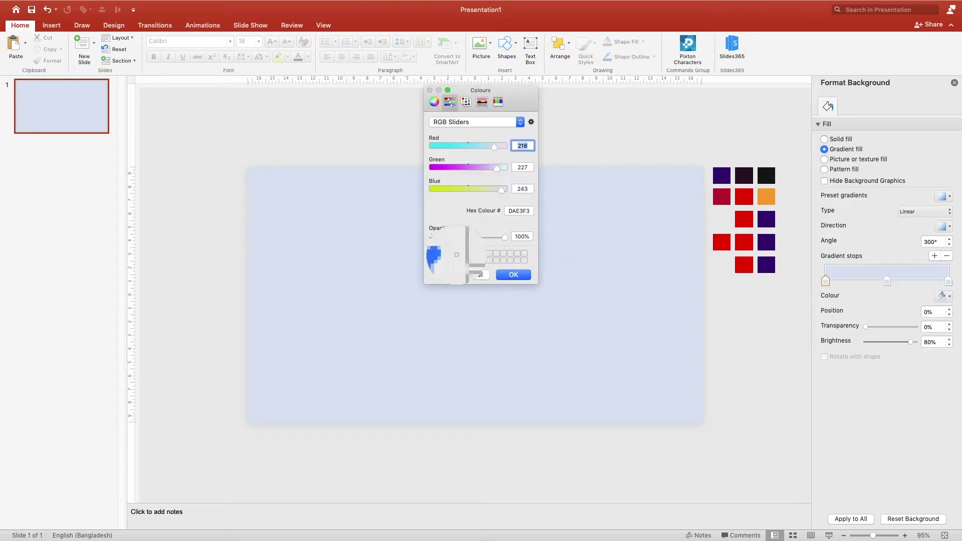
left_click(718, 178)
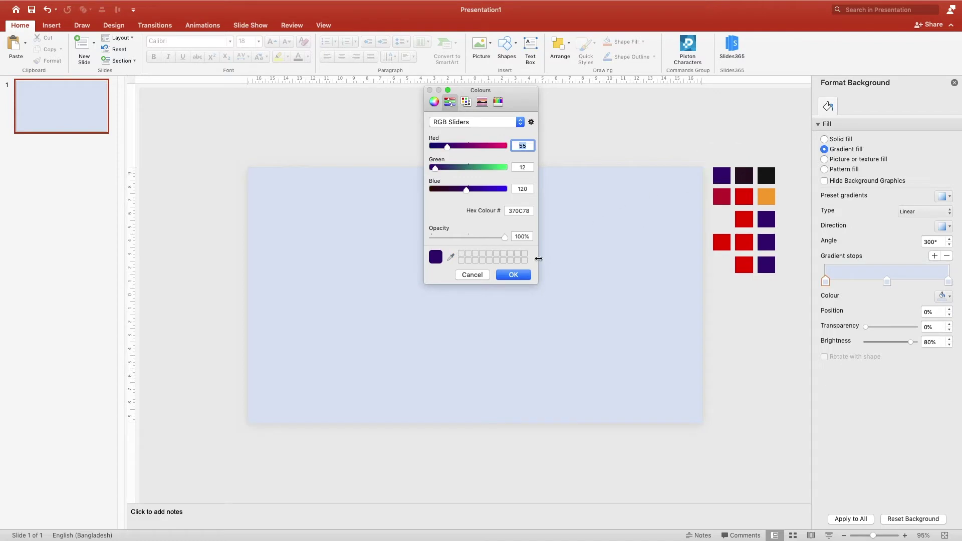
left_click(512, 274)
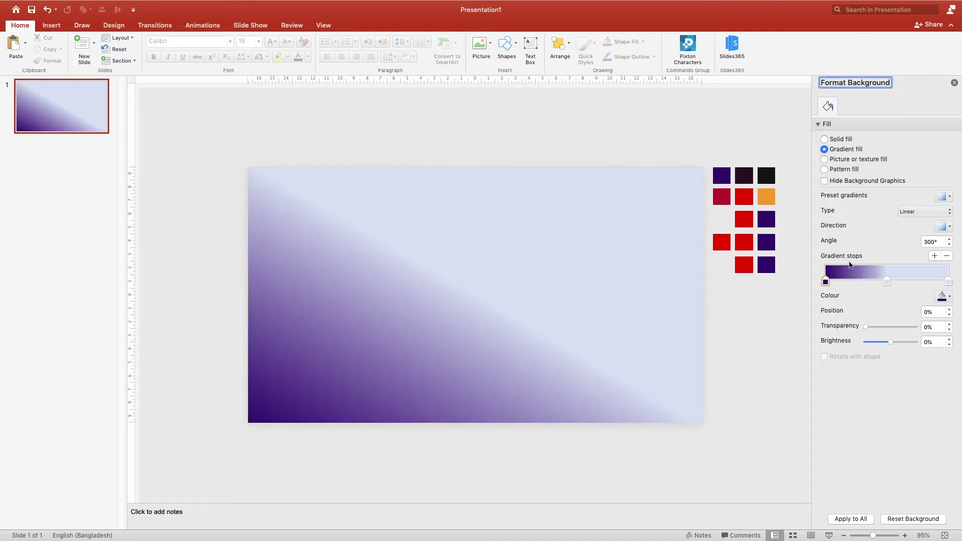
- Set the middle gradient stop to the sampled dark maroon and the last stop to near-black
left_click(945, 296)
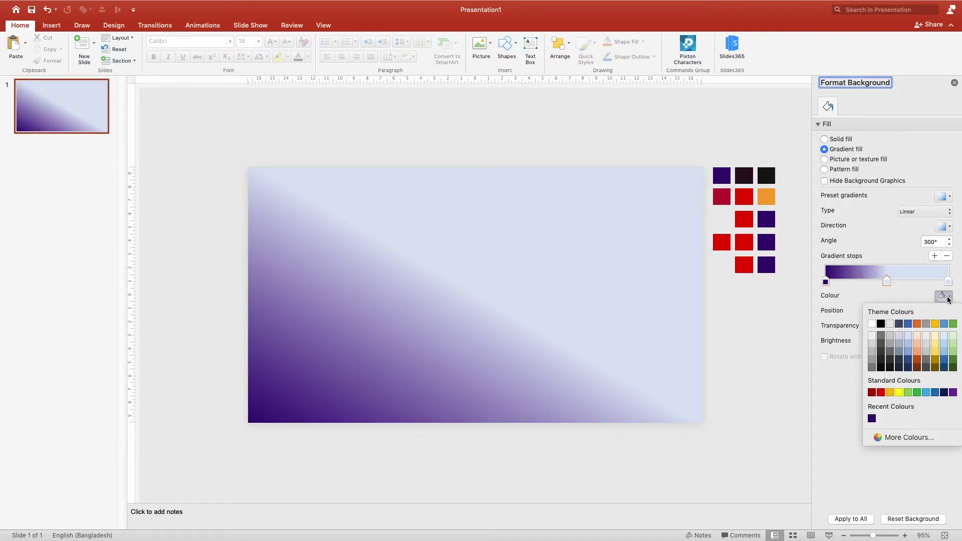
left_click(897, 438)
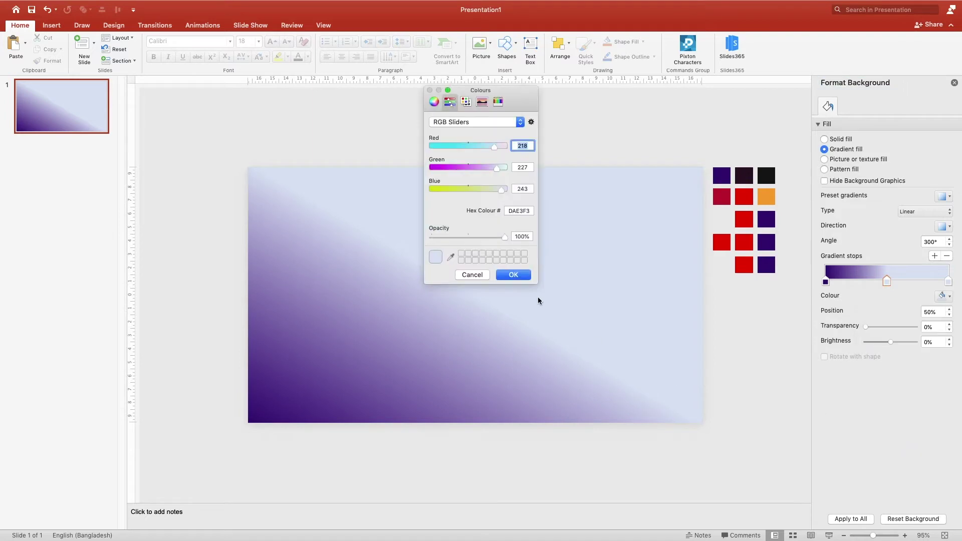
left_click(451, 258)
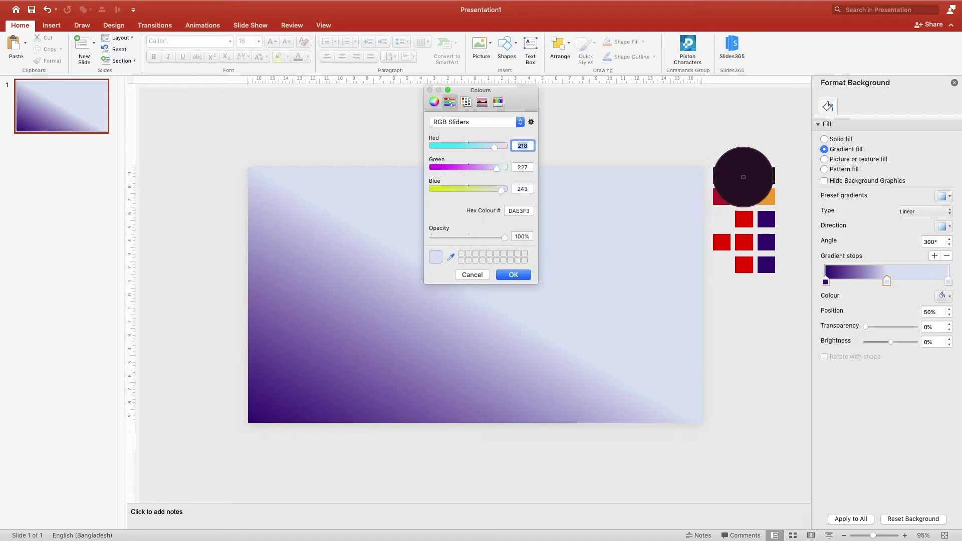
left_click(745, 175)
left_click(513, 275)
left_click(948, 281)
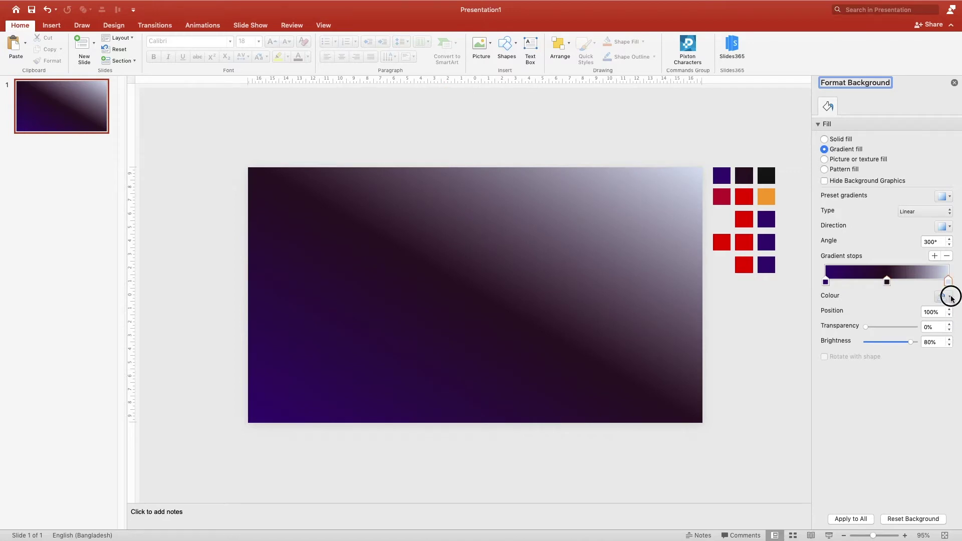
left_click(945, 296)
left_click(902, 438)
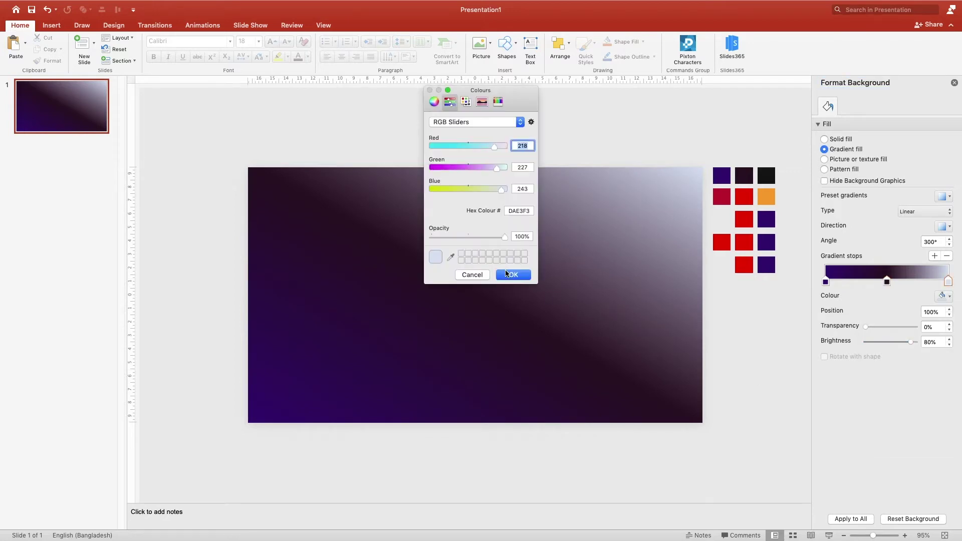
left_click(451, 257)
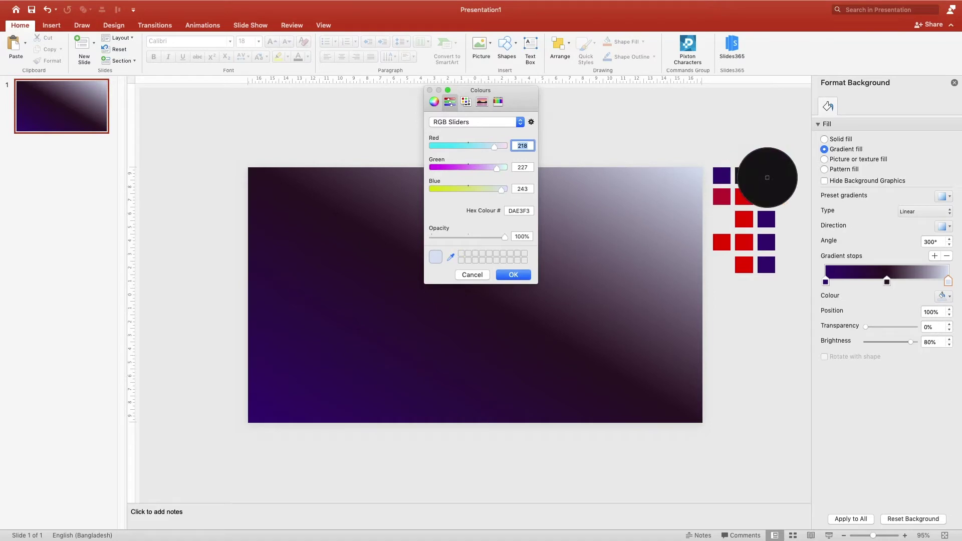
left_click(766, 175)
left_click(514, 276)
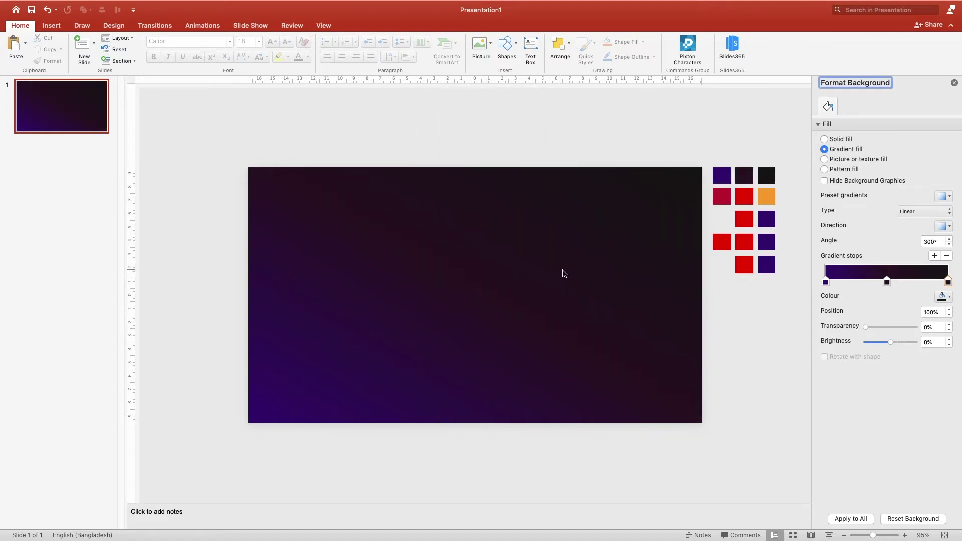
- Move the last background gradient stop to position 90%
left_click(828, 284)
left_click(887, 282)
left_click_drag(949, 283, 942, 282)
left_click_drag(942, 282, 940, 282)
left_click(950, 315)
left_click(950, 315)
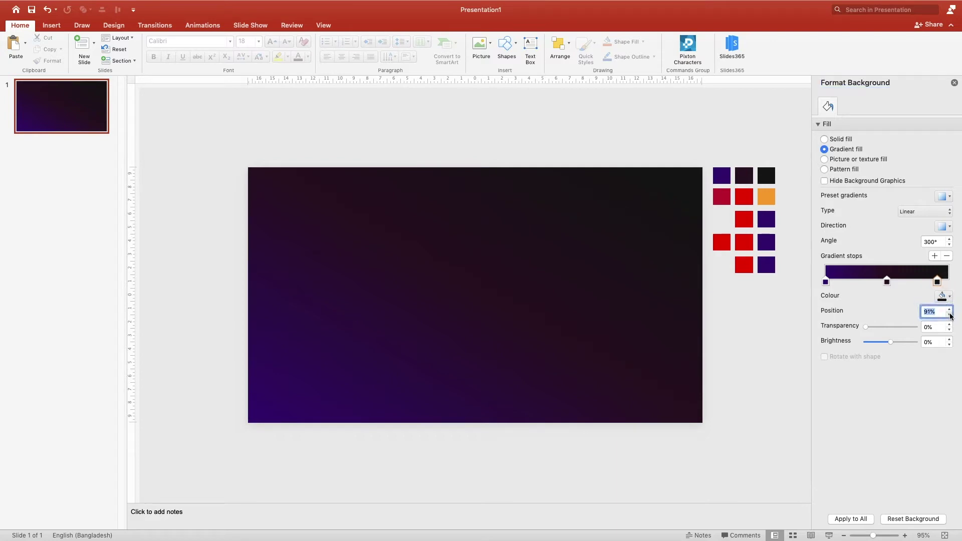
left_click(538, 320)
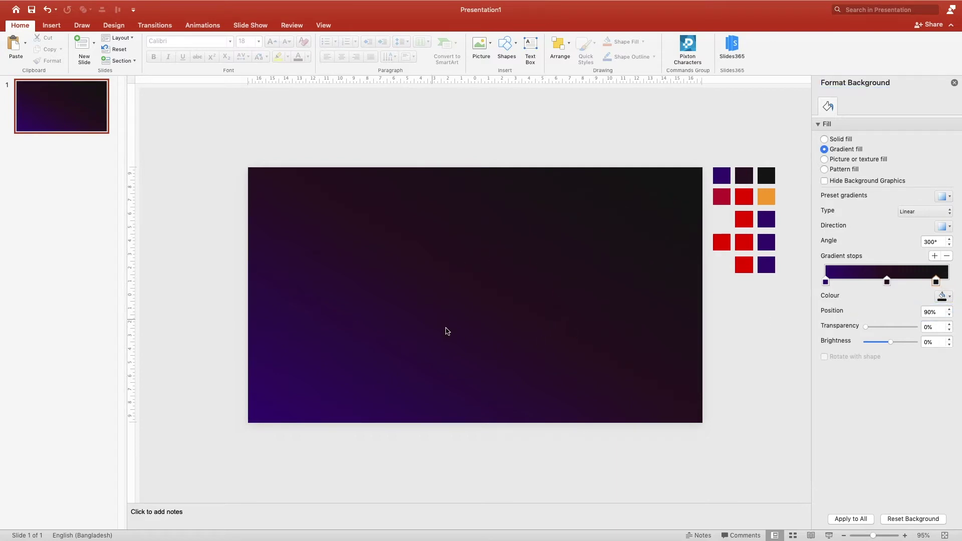
left_click(436, 304)
left_click(51, 25)
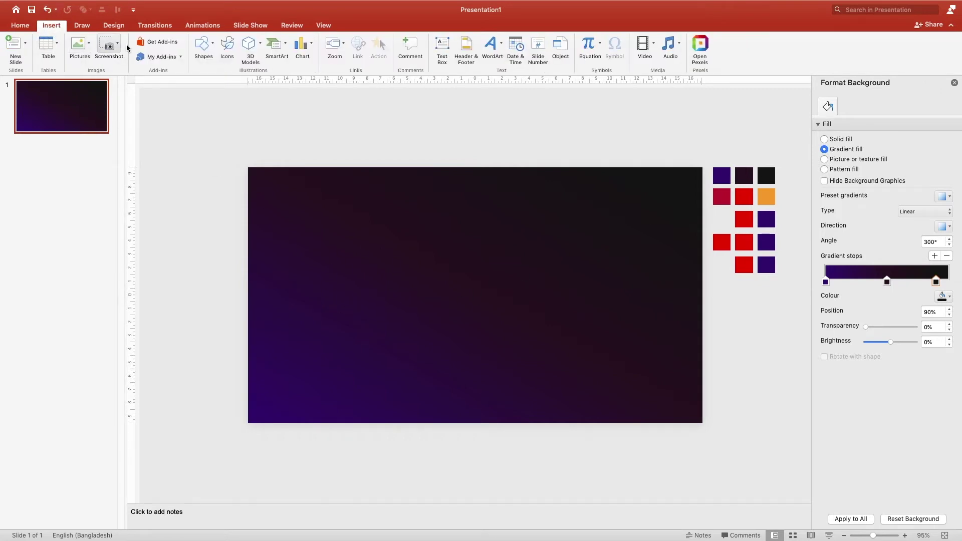
- Draw an oval, size it 10.2 cm by 10.2 cm, and move it to the slide's upper left
left_click(206, 44)
left_click(272, 74)
left_click_drag(339, 237, 392, 288)
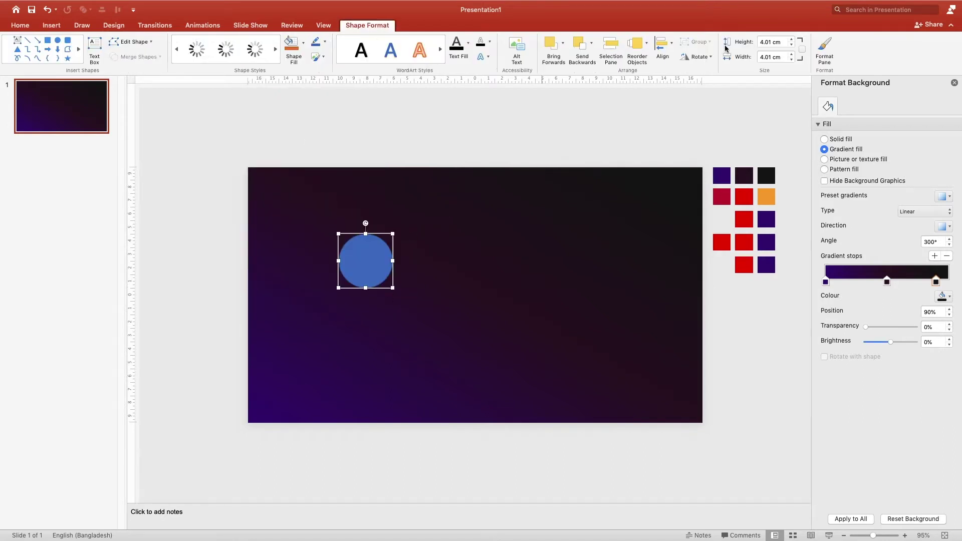
double_click(768, 41)
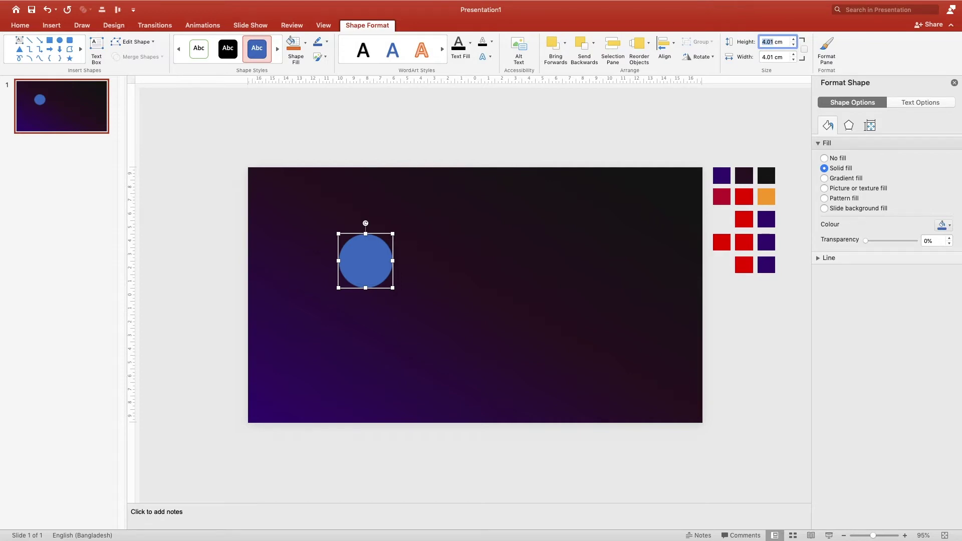
type("10.2")
key("Return")
double_click(775, 57)
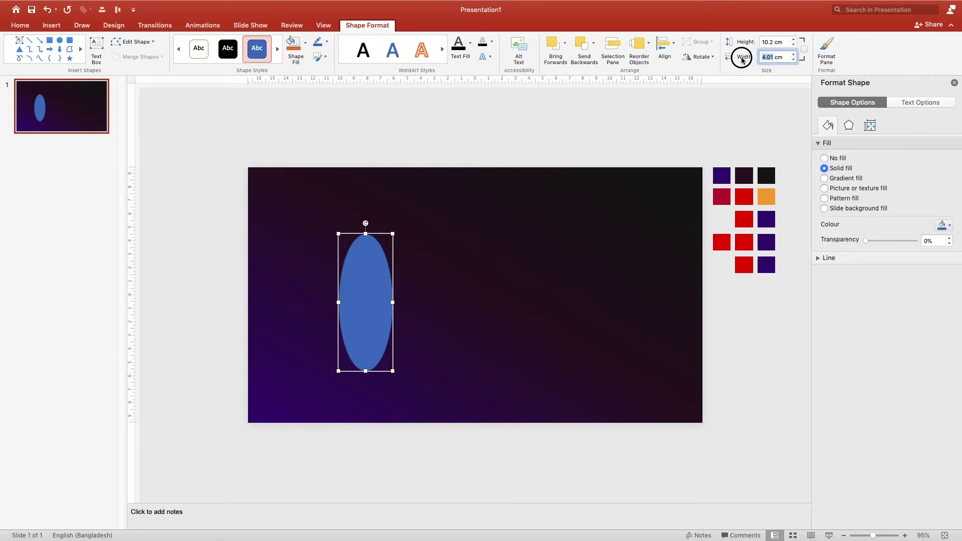
type("10.")
type("2")
key("Return")
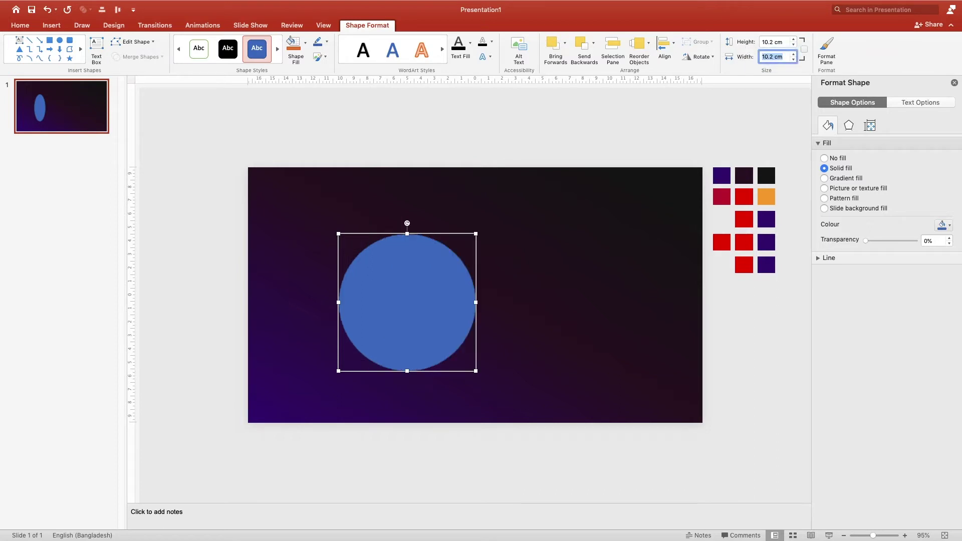
left_click_drag(430, 273, 373, 235)
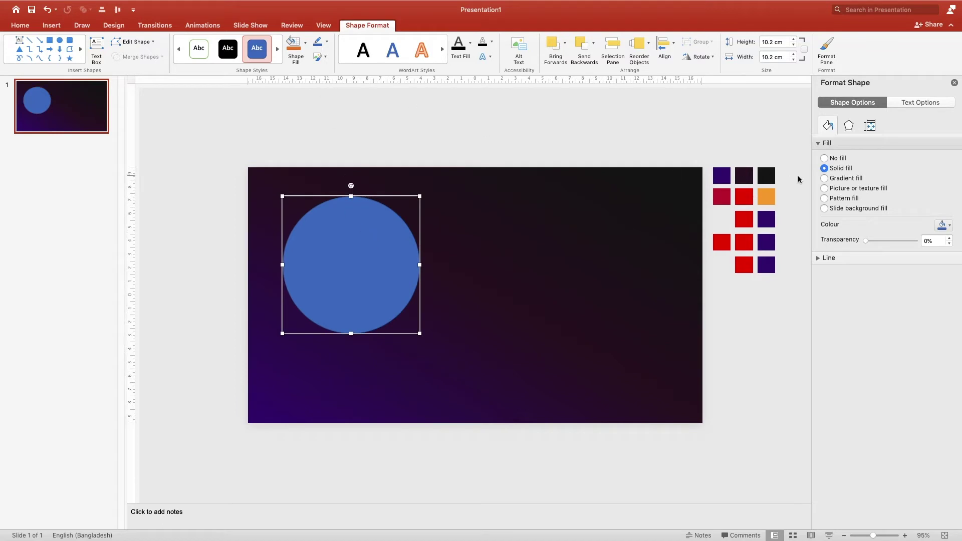
- Remove the circle's outline and give it a gradient fill starting with sampled crimson
left_click(828, 258)
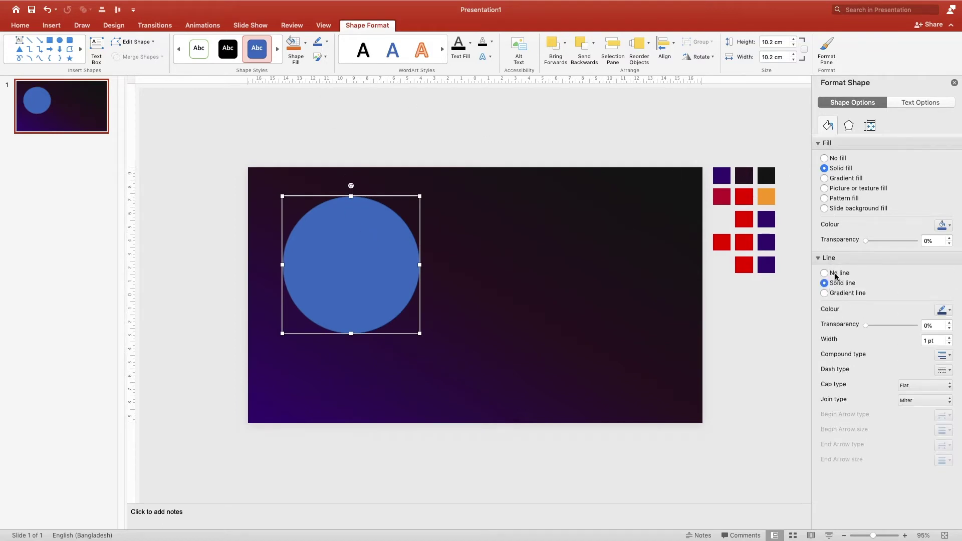
left_click(836, 274)
left_click(842, 179)
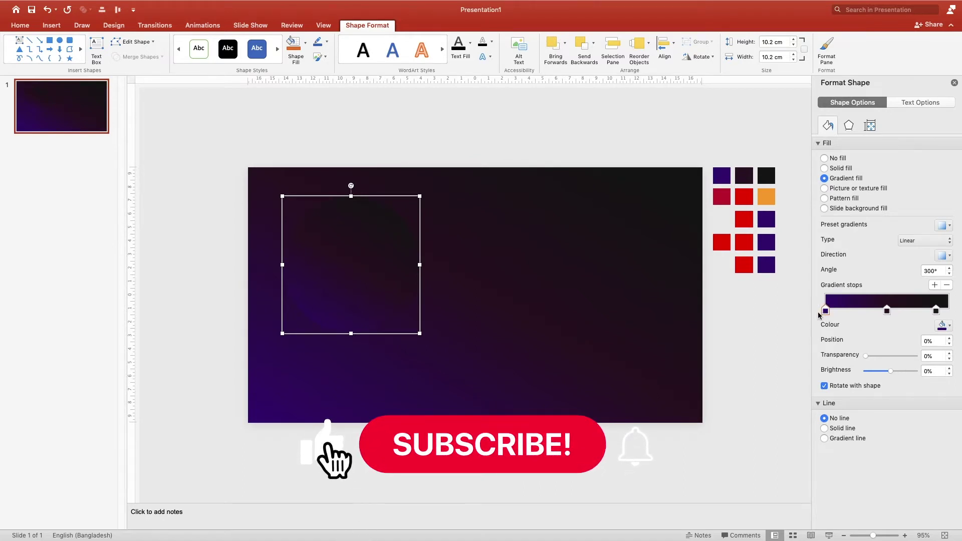
left_click(952, 327)
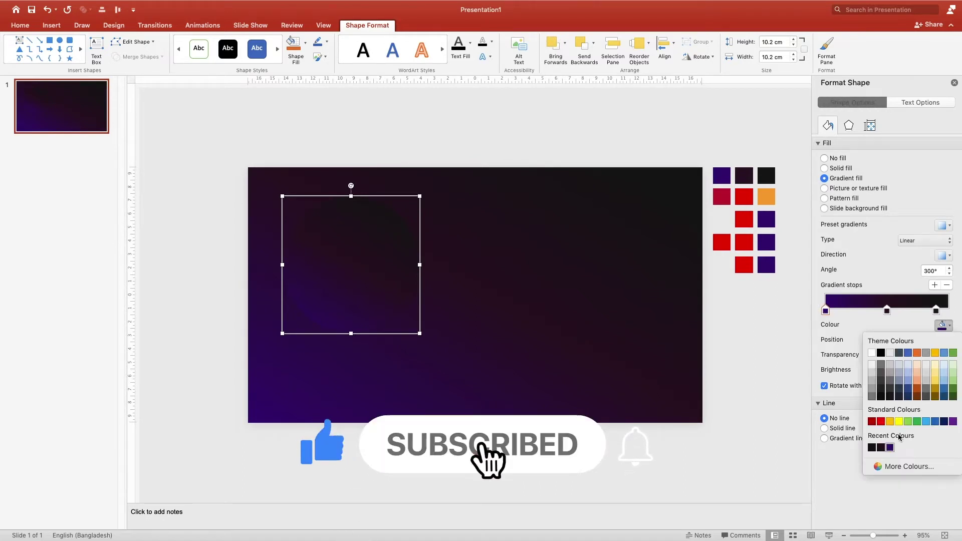
left_click(897, 466)
left_click(451, 256)
left_click(722, 196)
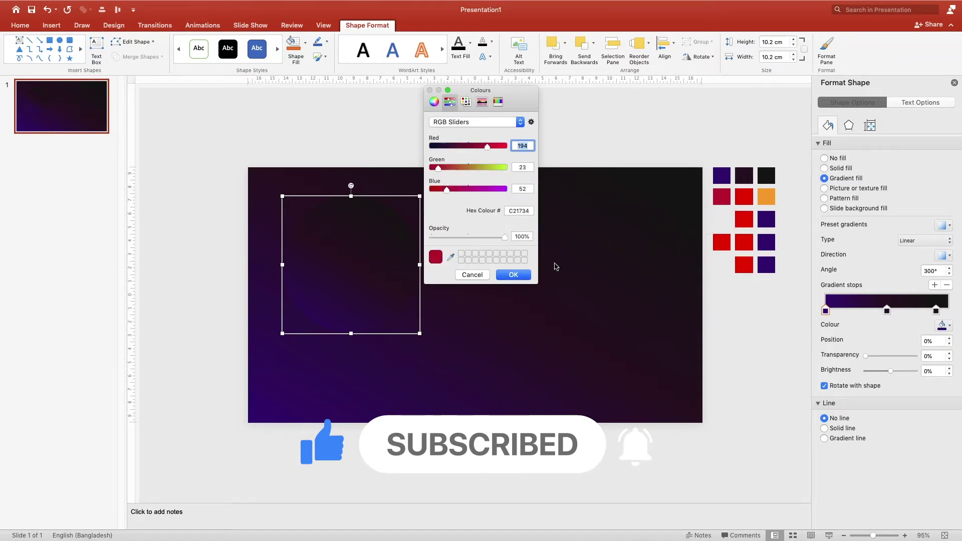
left_click(514, 275)
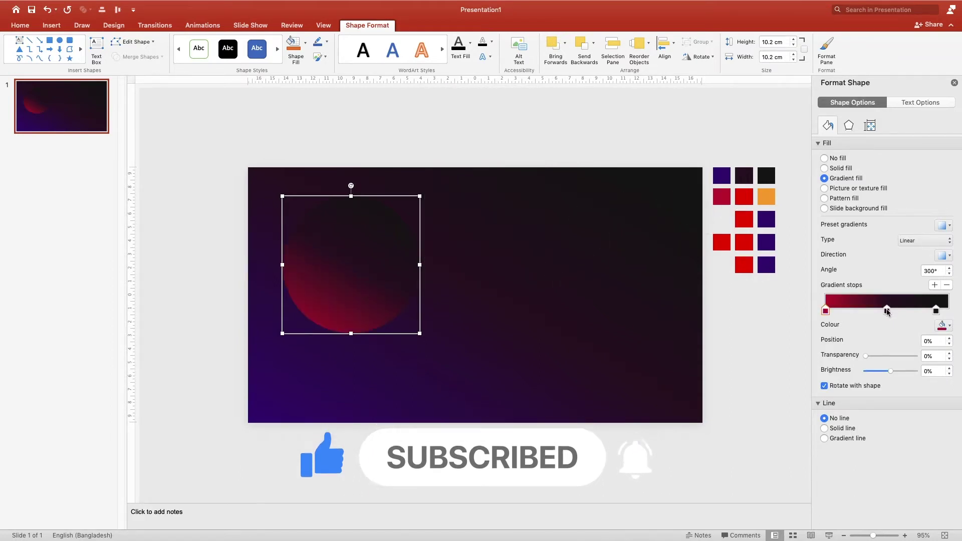
- Set the circle's middle gradient stop to the sampled bright red
left_click(888, 311)
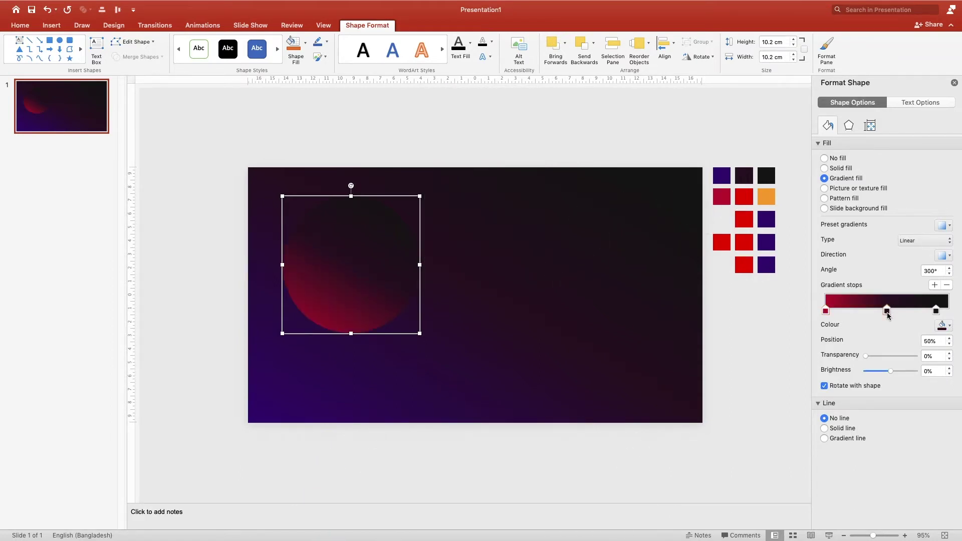
left_click(951, 329)
left_click(892, 468)
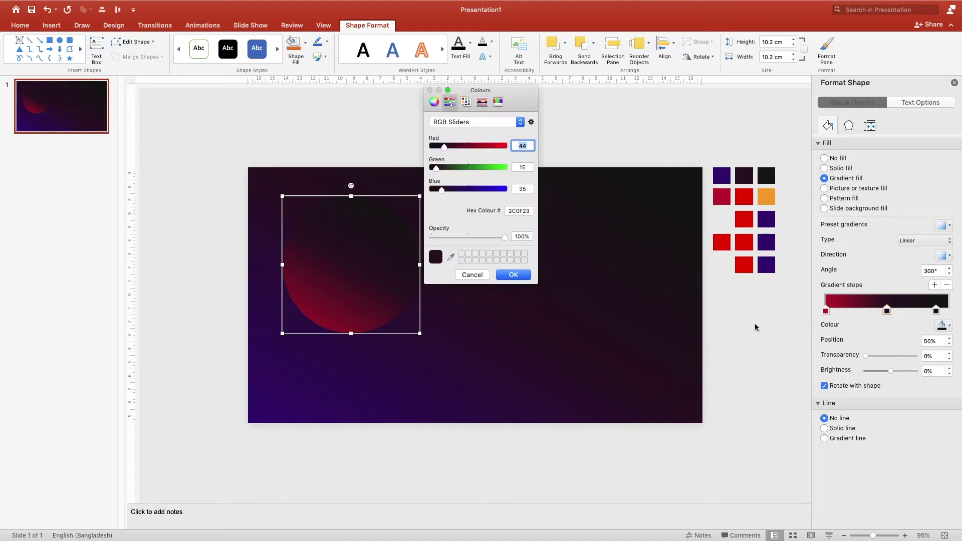
left_click(450, 256)
left_click(739, 201)
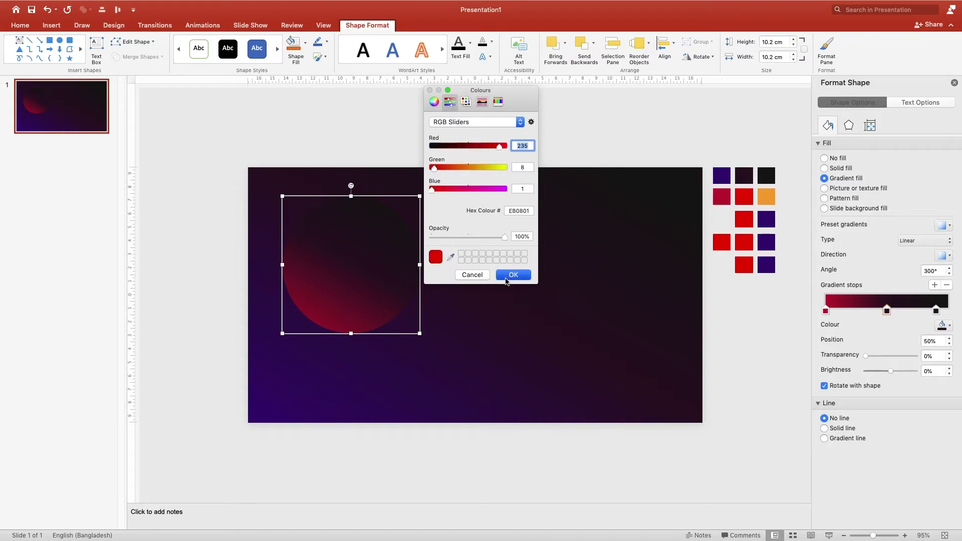
left_click(513, 275)
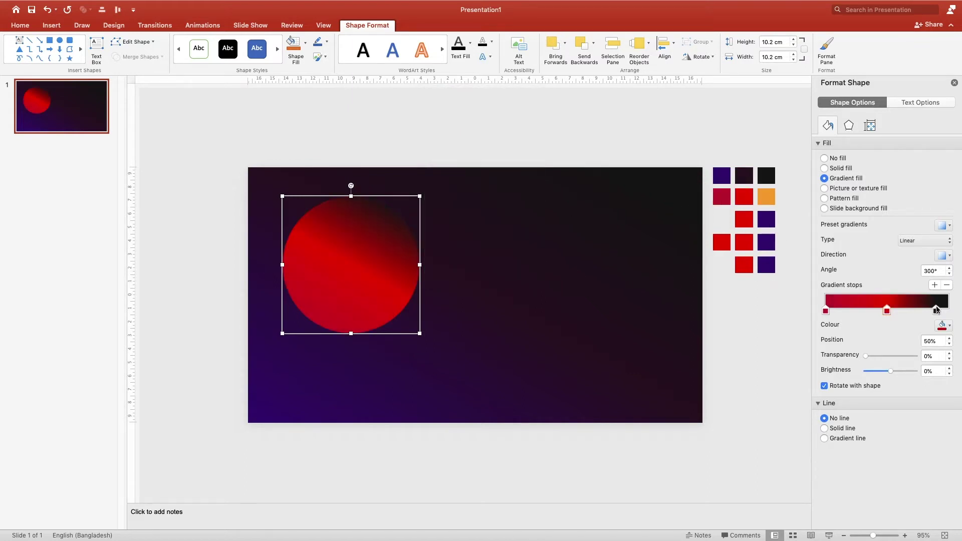
- Set the last stop to the sampled orange and shift the first stop further right
left_click(944, 326)
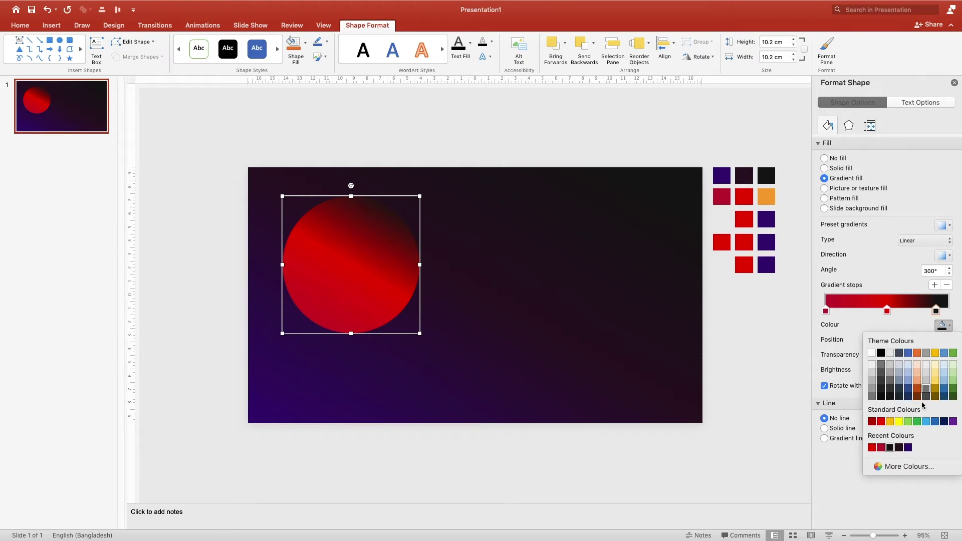
left_click(900, 467)
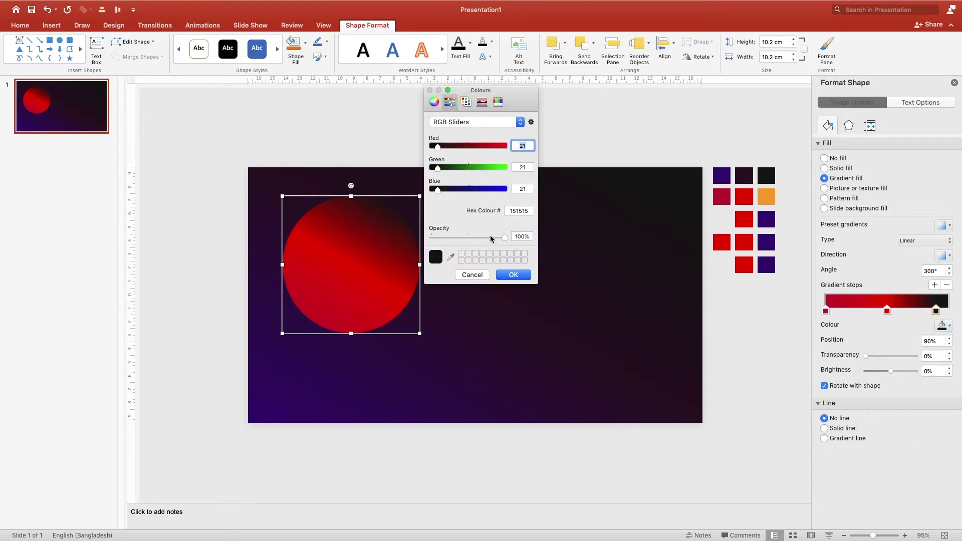
left_click(450, 257)
left_click(762, 198)
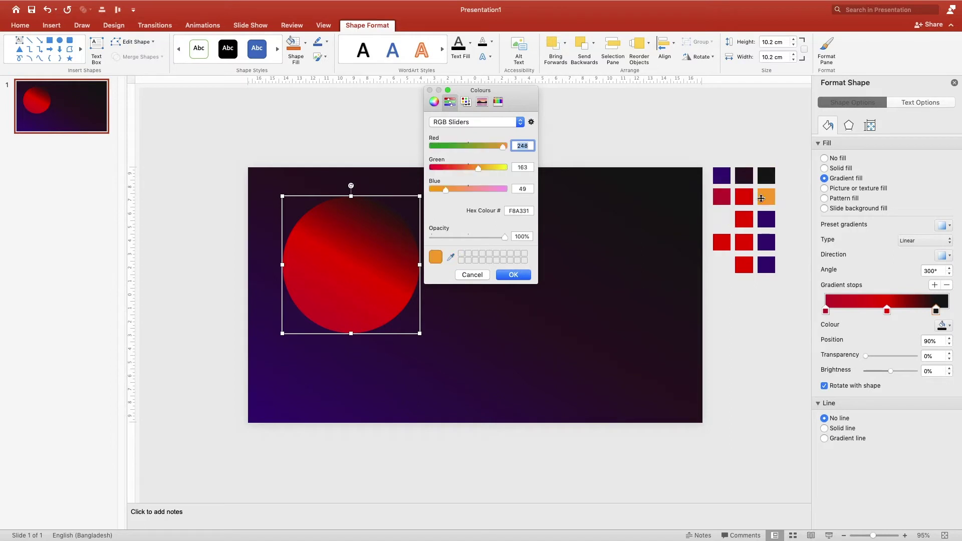
left_click(517, 275)
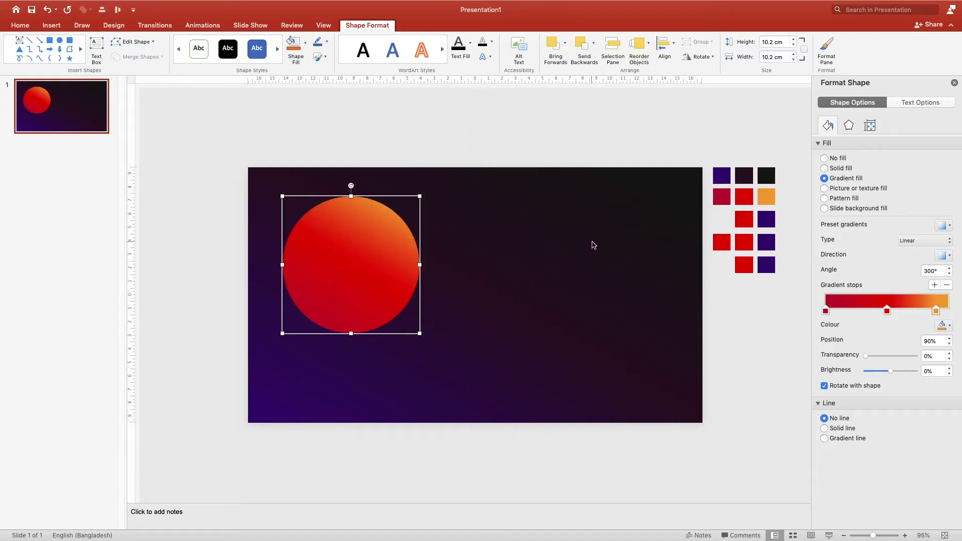
left_click_drag(826, 311, 957, 309)
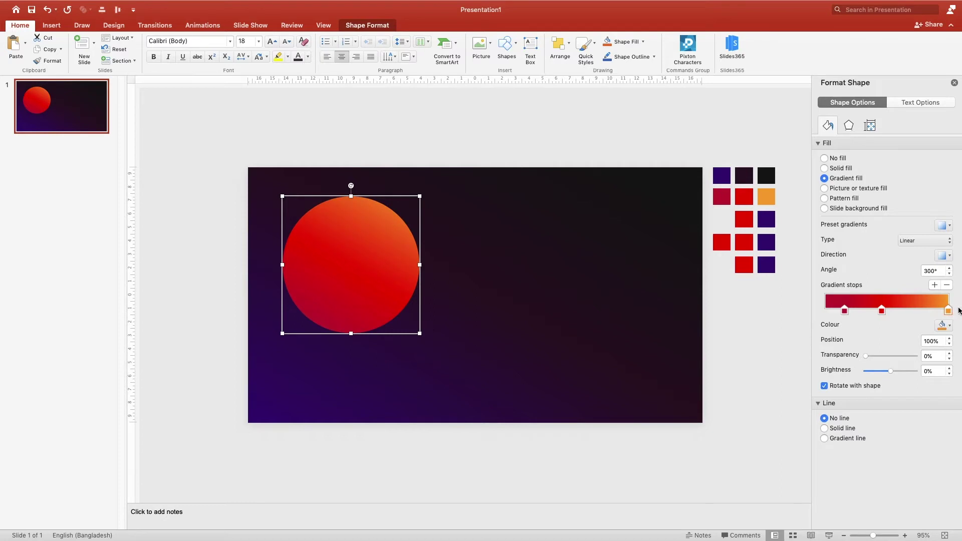
left_click(470, 351)
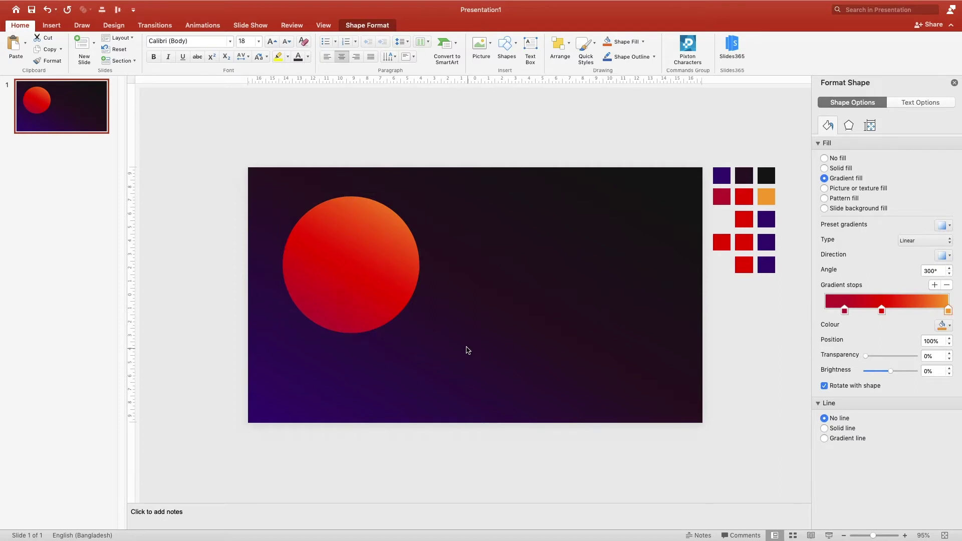
left_click(366, 283)
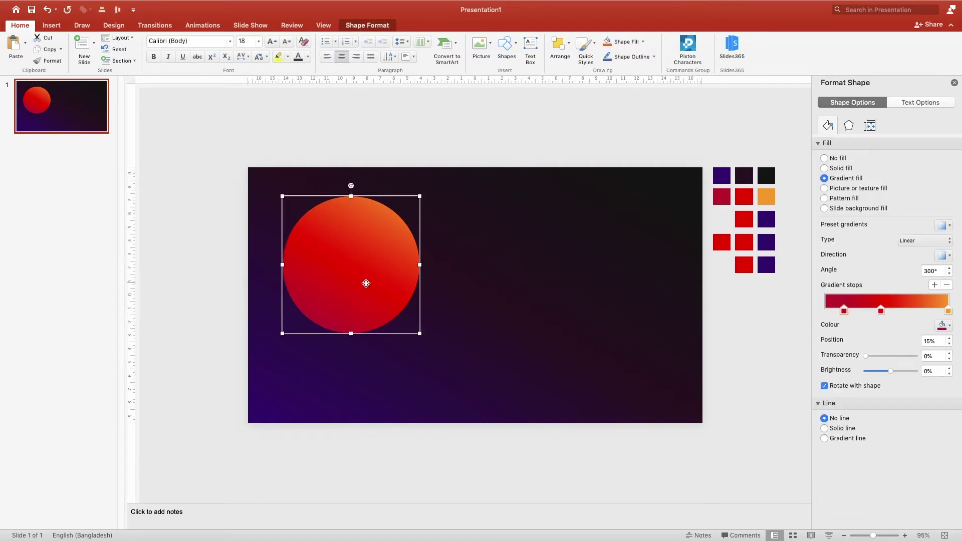
- Duplicate the circle to the lower right, resize the copy to 4.2 cm, and remove its middle gradient stop
left_click_drag(366, 284, 610, 333)
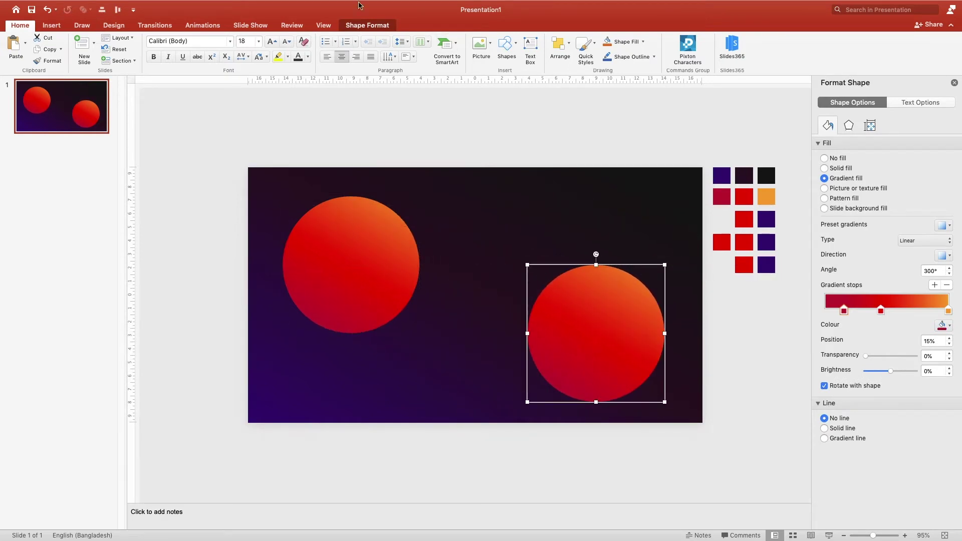
left_click(359, 26)
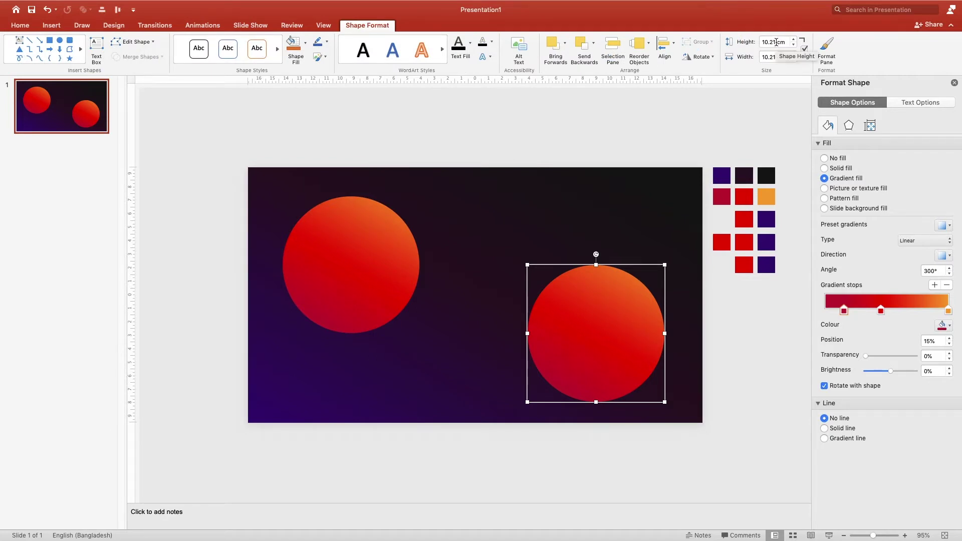
double_click(776, 42)
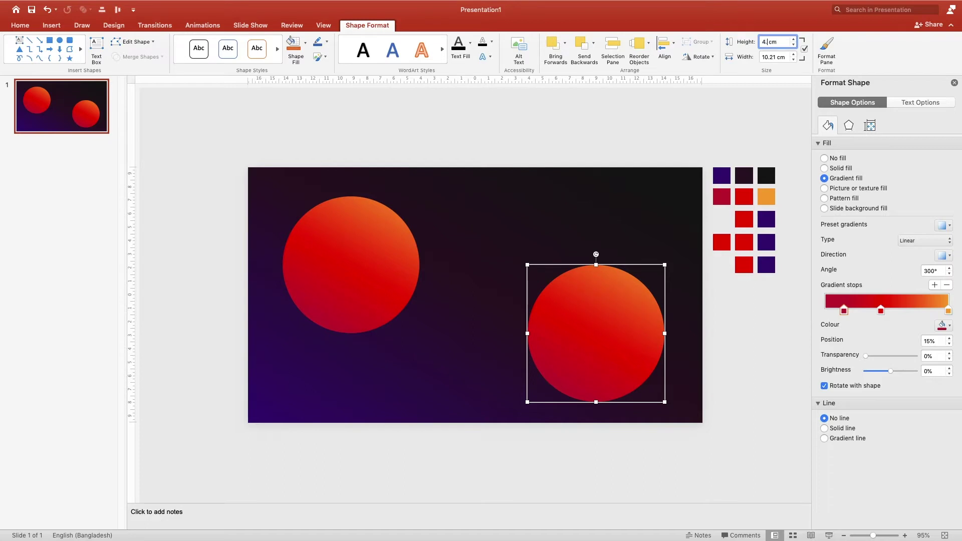
key("Return")
left_click_drag(553, 286, 615, 350)
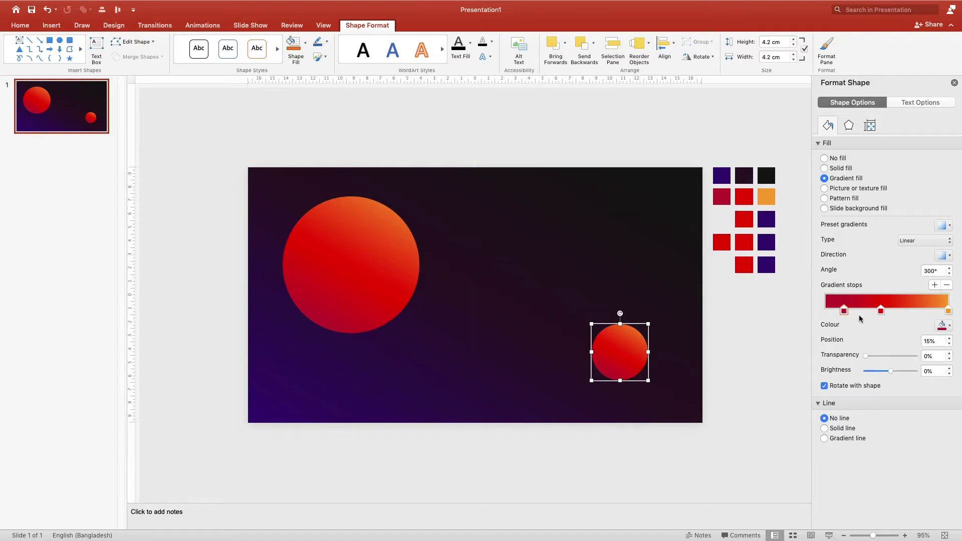
left_click(947, 284)
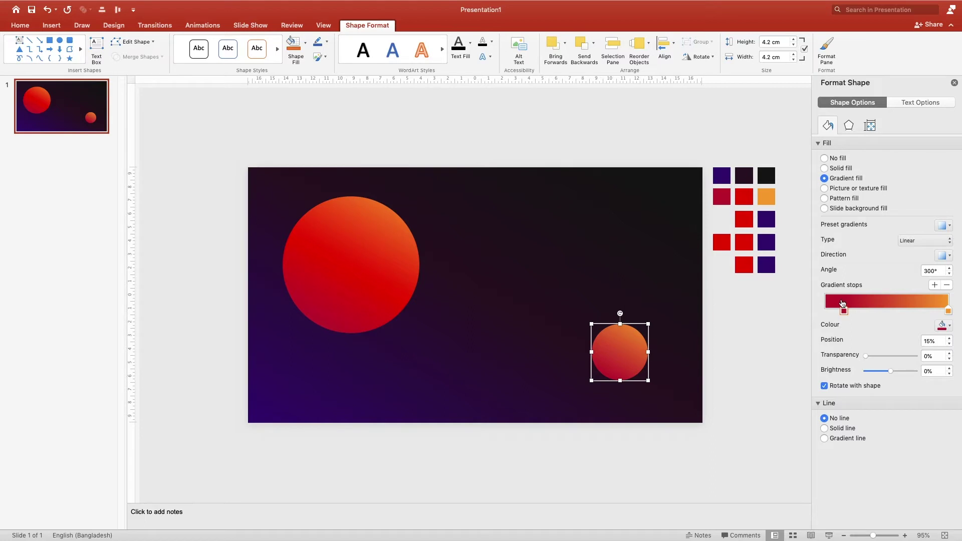
- Set the small circle's first gradient stop to sampled bright red and its last stop to dark purple
left_click(948, 332)
left_click(897, 467)
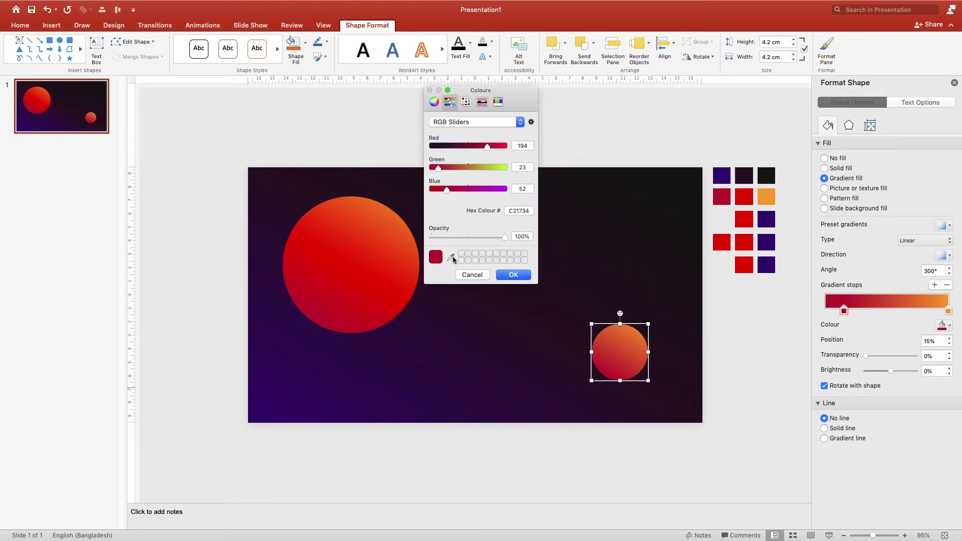
left_click(451, 257)
left_click(744, 219)
left_click(513, 275)
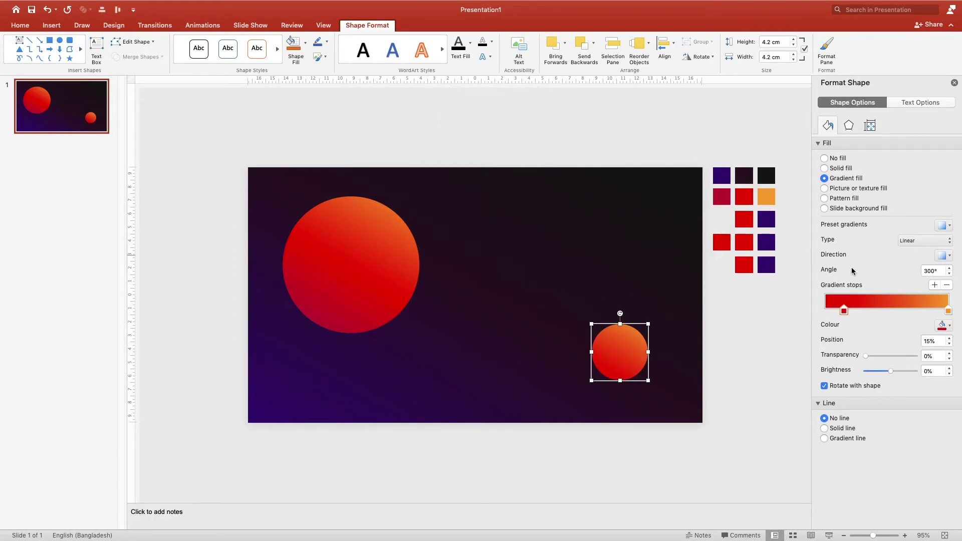
left_click(949, 311)
left_click(944, 326)
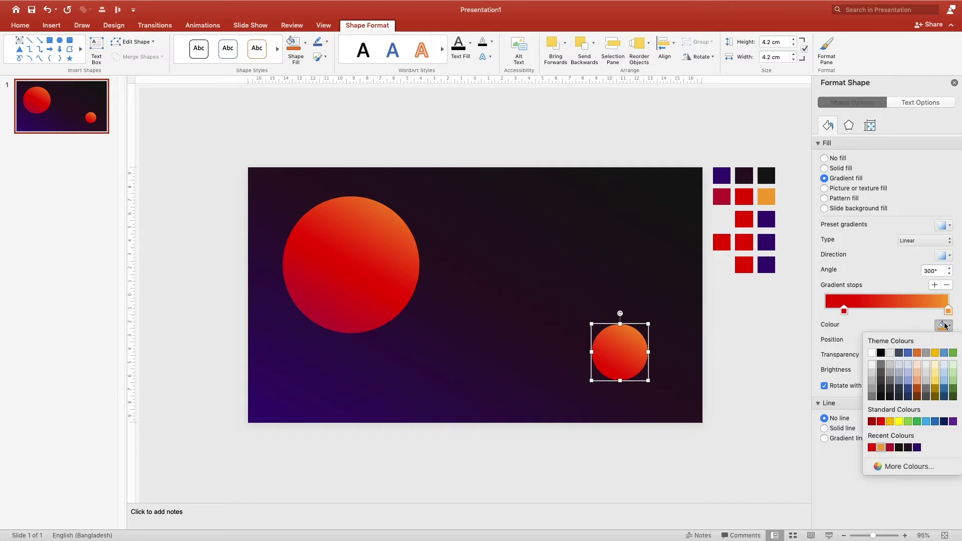
left_click(902, 466)
left_click(450, 258)
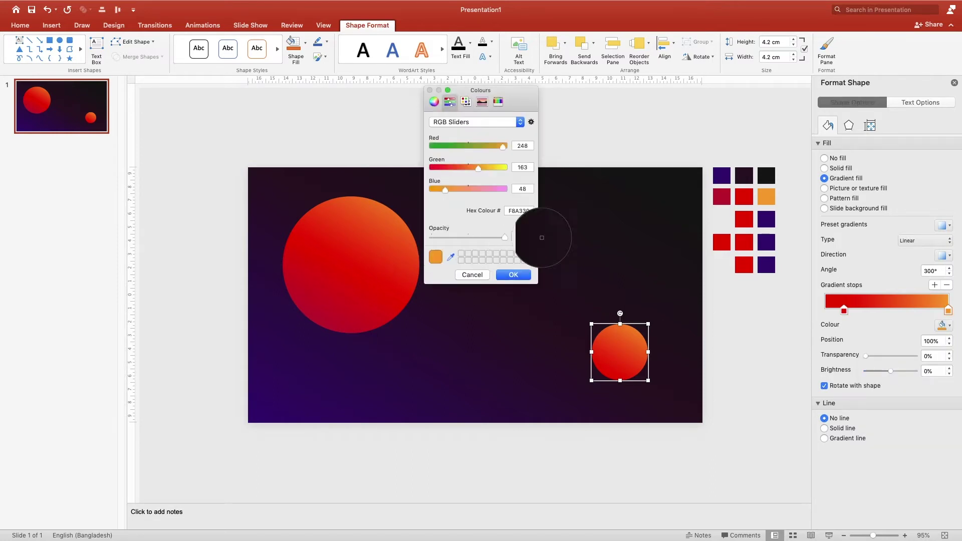
left_click(766, 220)
left_click(514, 276)
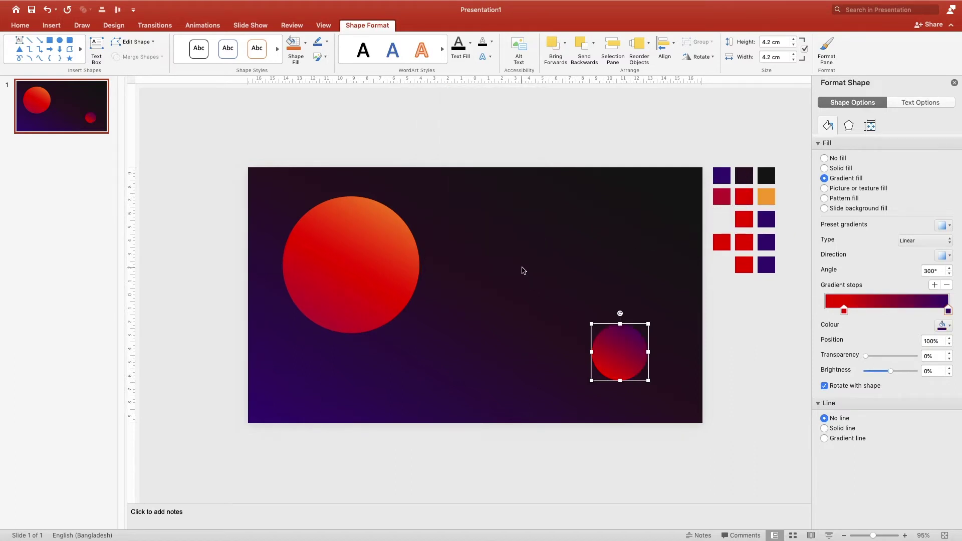
- Make the small circle's gradient radial, radiating from the top-left corner
left_click(577, 286)
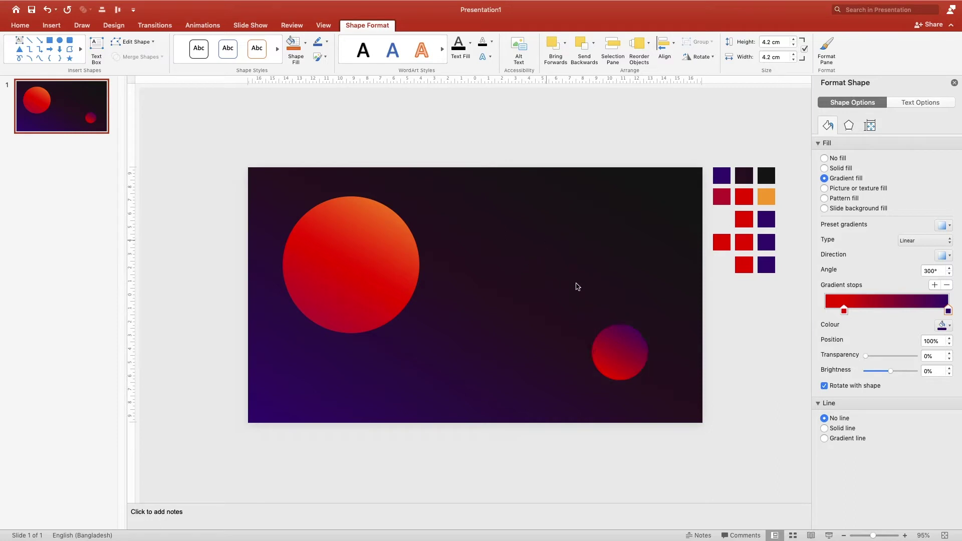
left_click(626, 347)
left_click(945, 241)
left_click(929, 249)
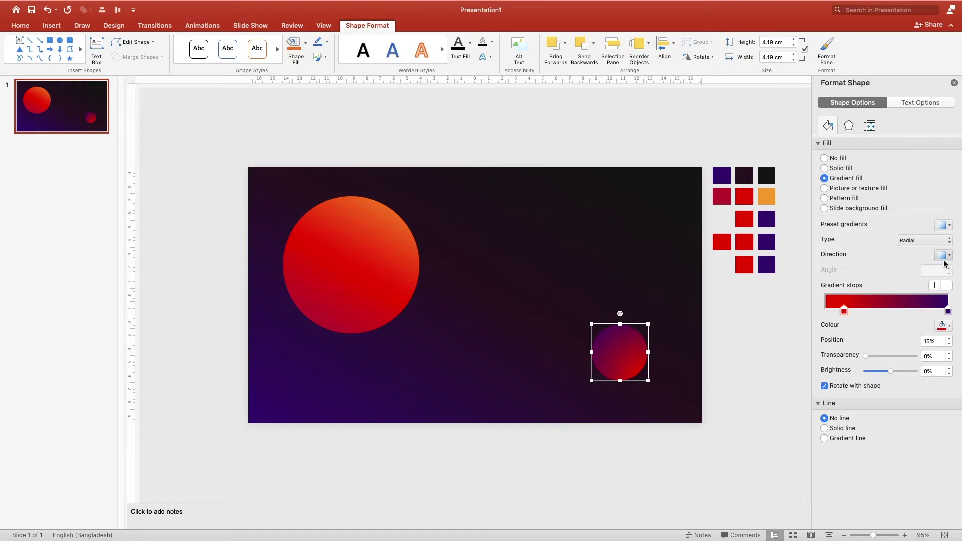
left_click(950, 259)
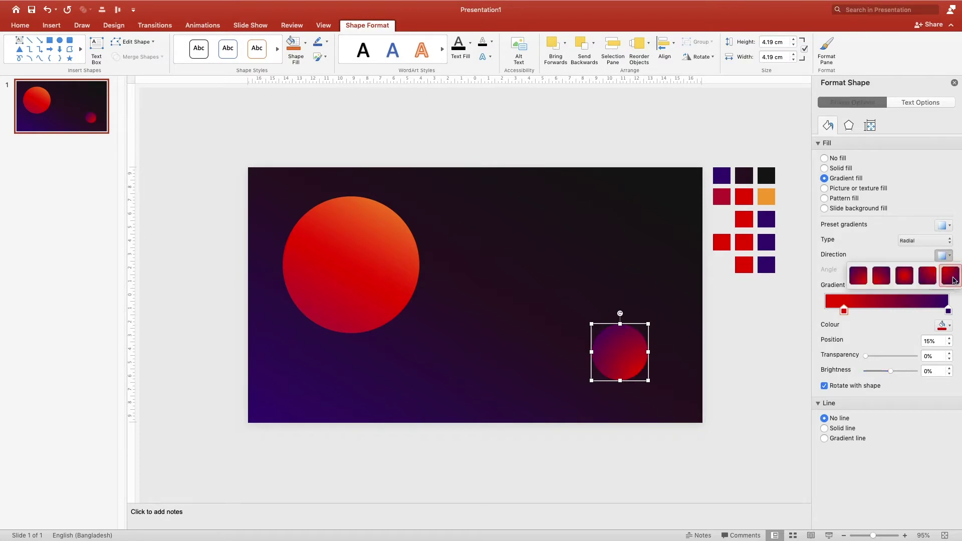
left_click(883, 276)
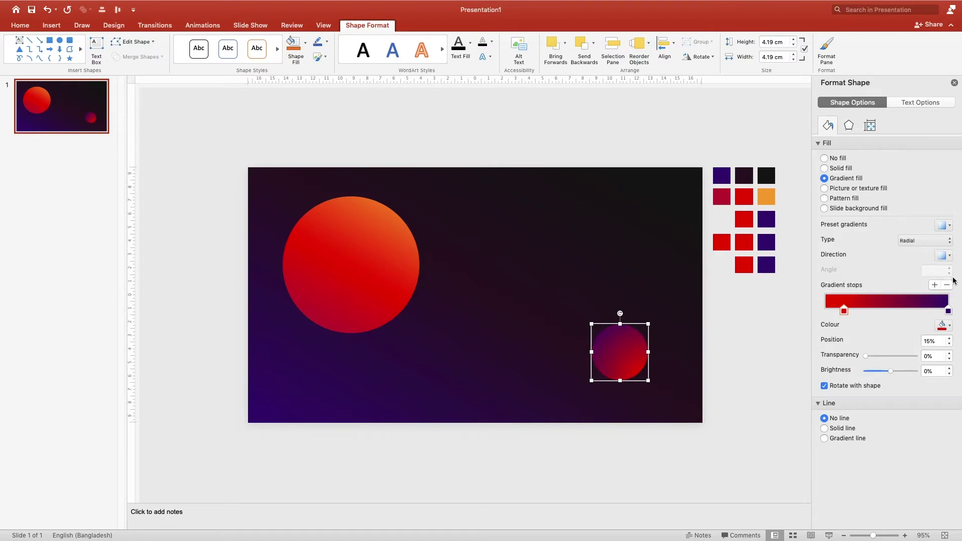
left_click(570, 312)
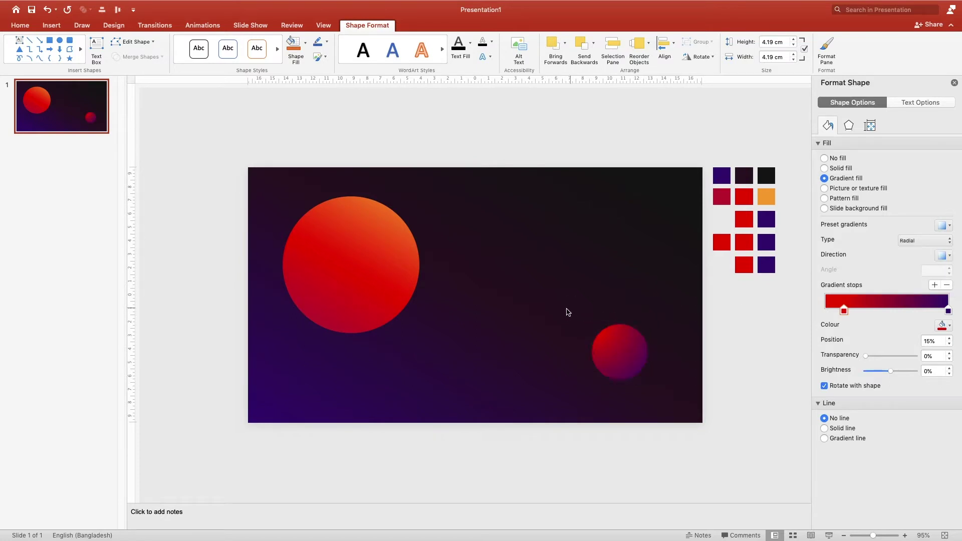
left_click(389, 277)
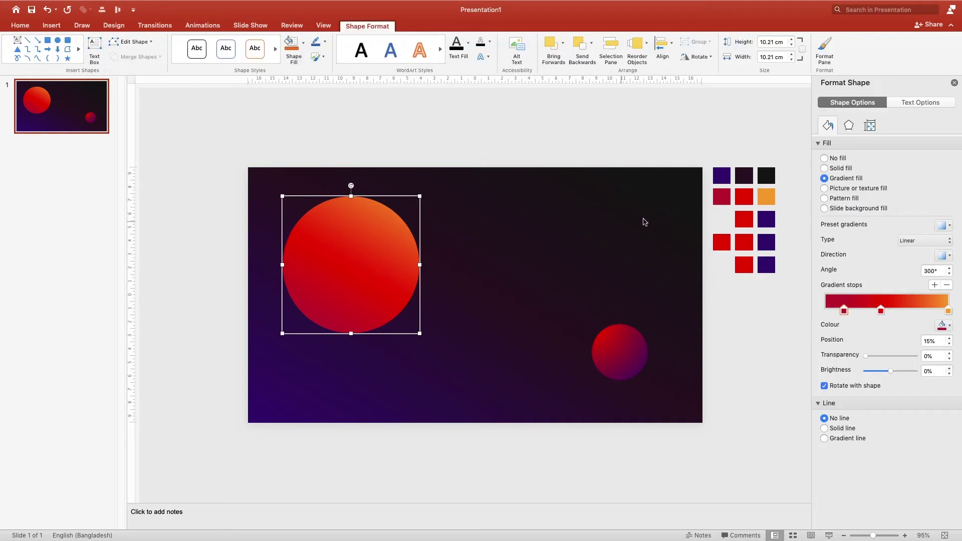
- Make the large circle's gradient radial with orange toward the bottom-right, then duplicate it to the right
left_click(942, 240)
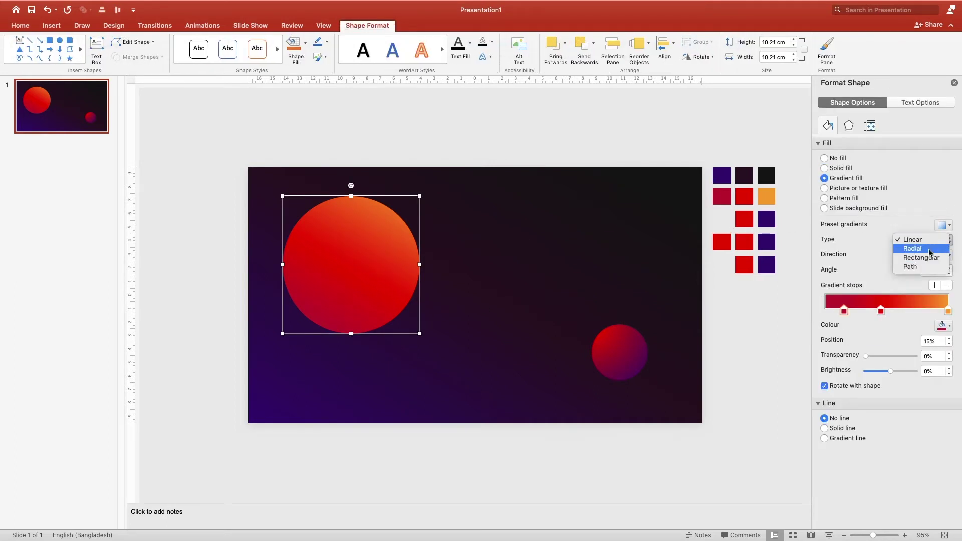
left_click(944, 249)
left_click(950, 255)
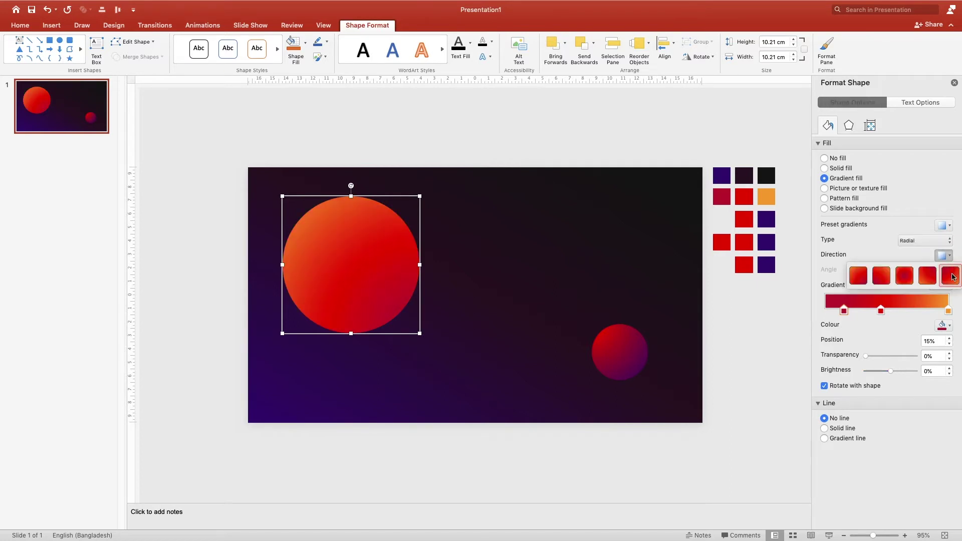
left_click(949, 275)
left_click(460, 307)
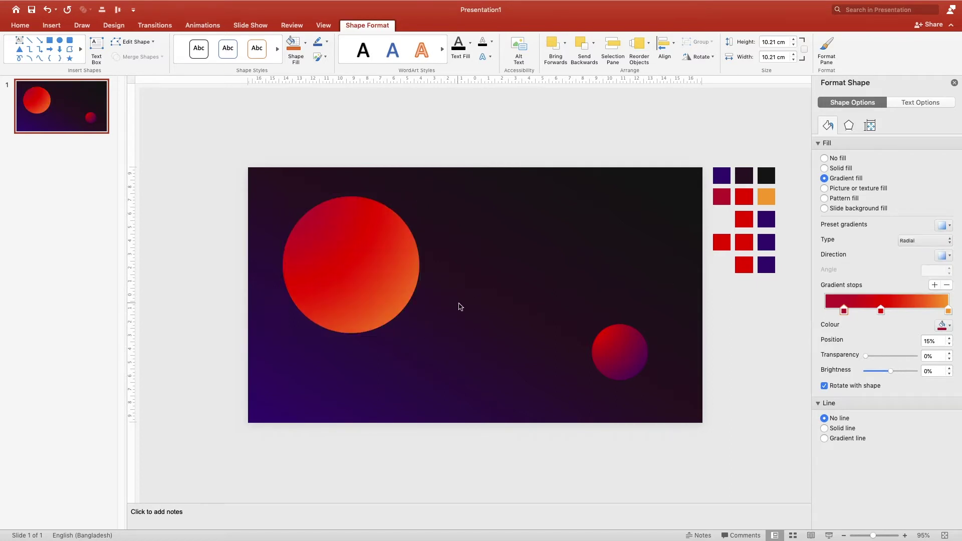
left_click(471, 281)
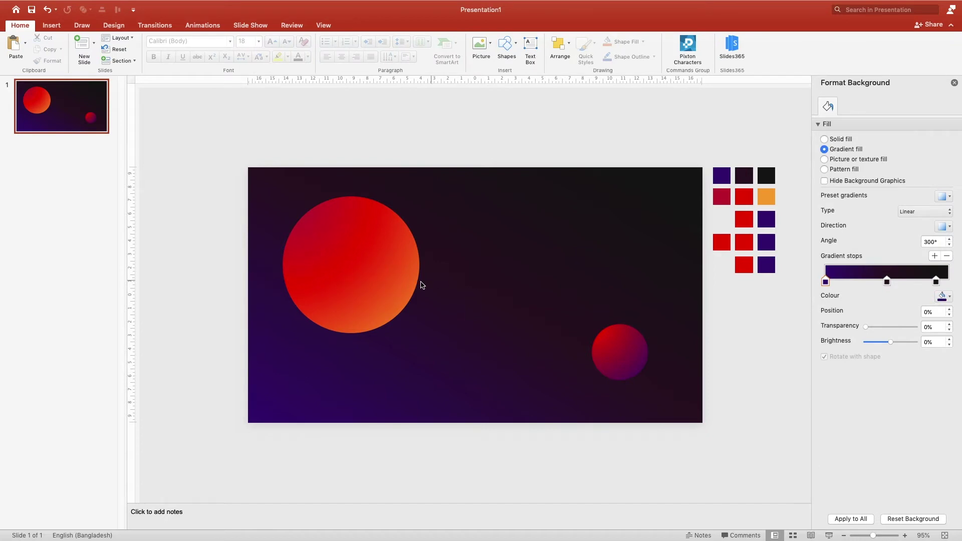
left_click(378, 284)
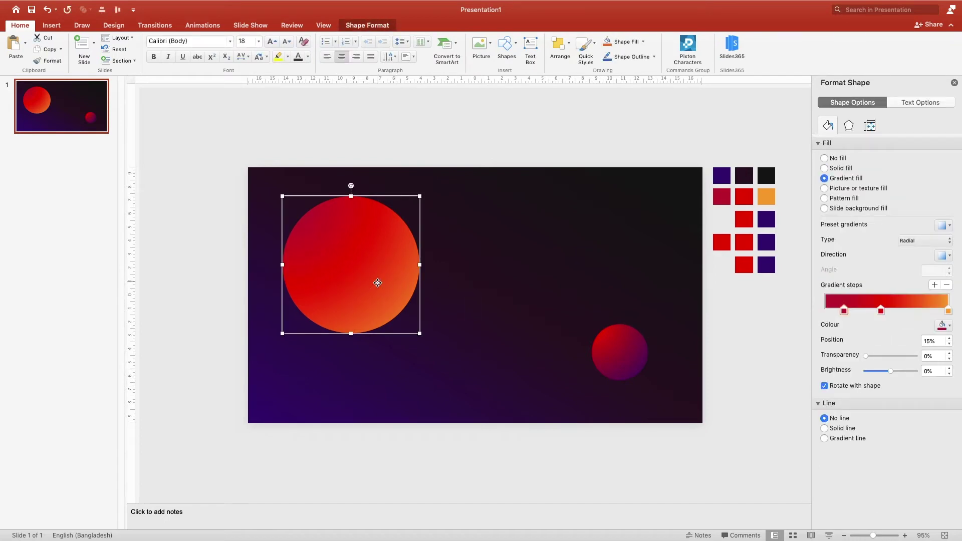
left_click_drag(377, 283, 503, 285)
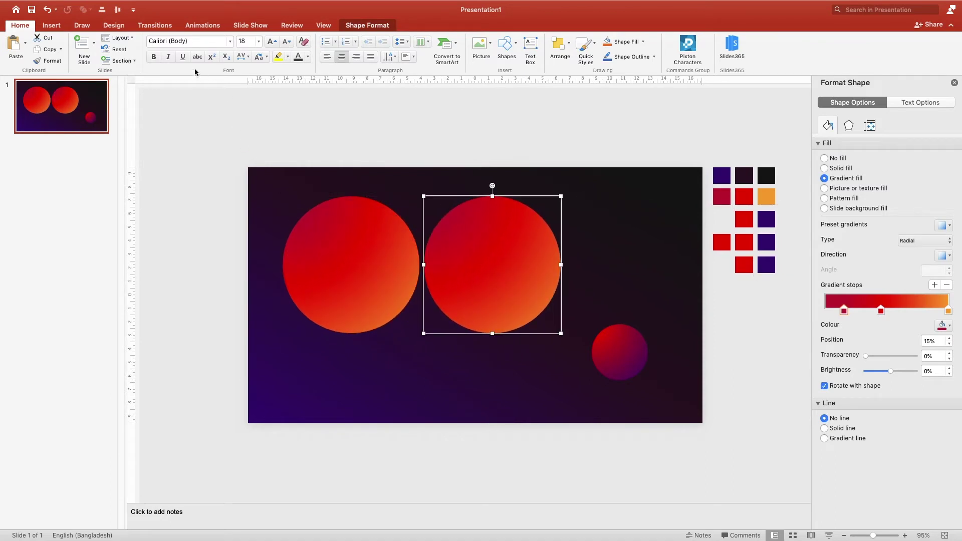
- Draw a tall rectangle with no outline covering the left part of the copied circle
left_click(55, 25)
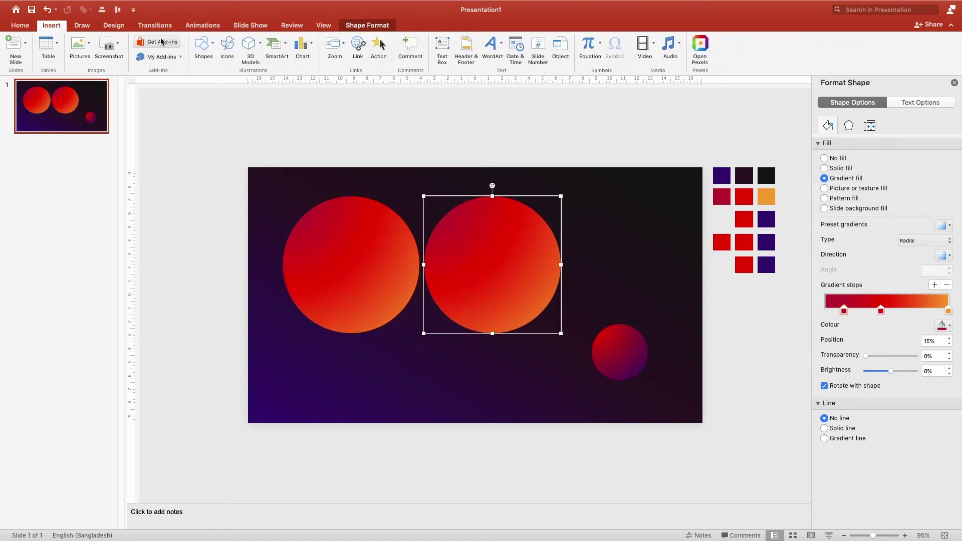
left_click(215, 45)
left_click(251, 73)
mouse_move(409, 184)
left_mouse_down()
mouse_move(475, 251)
mouse_move(504, 355)
left_mouse_up()
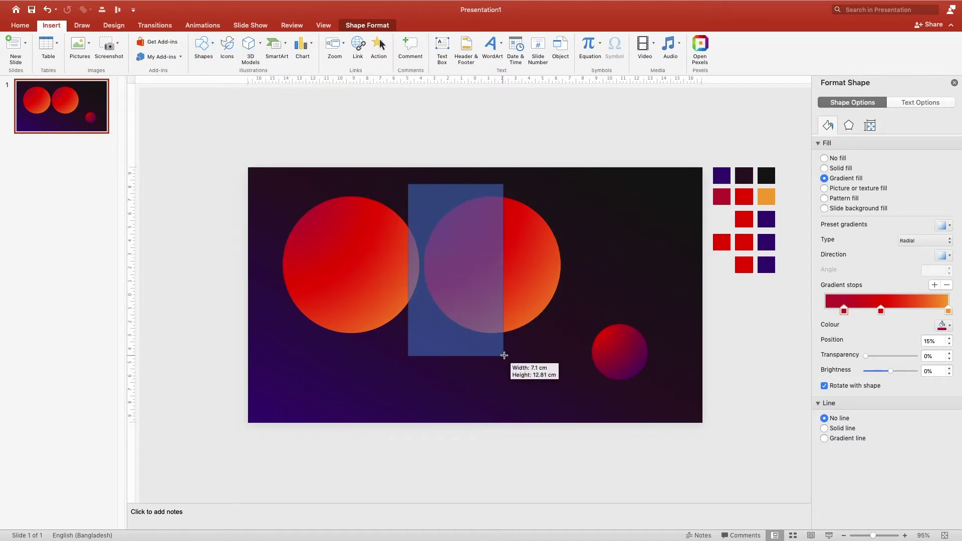
left_click_drag(526, 275, 528, 269)
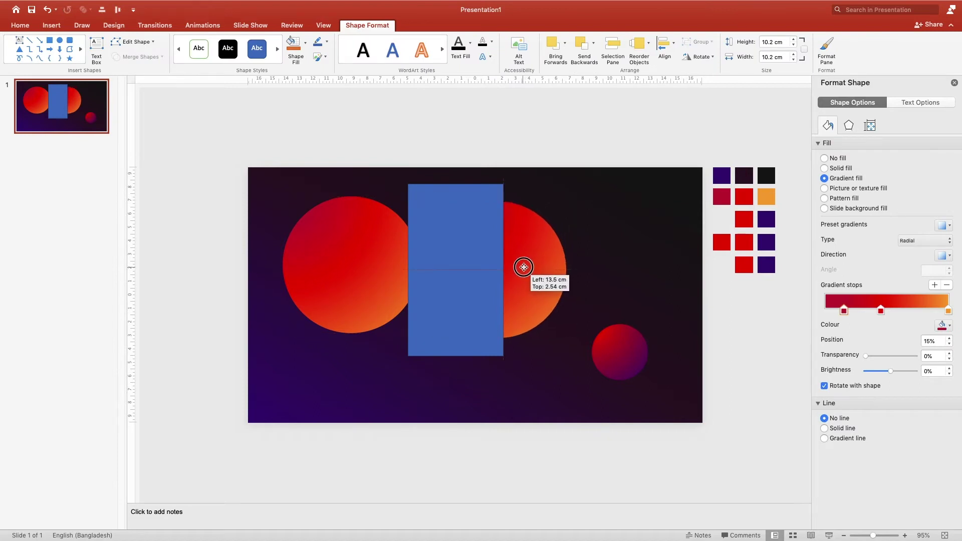
left_click_drag(527, 268, 527, 269)
left_click(425, 265)
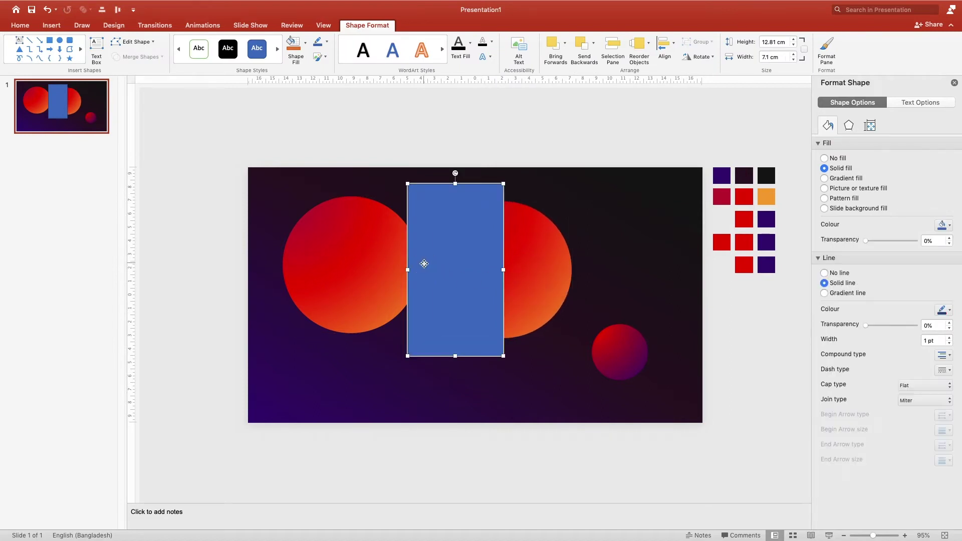
left_click(327, 42)
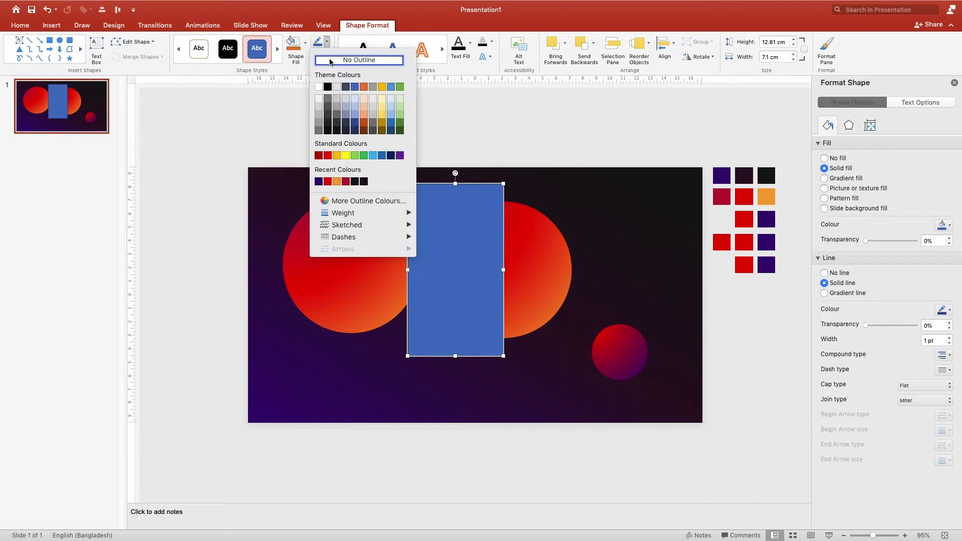
left_click(339, 61)
- Subtract the rectangle from the circle copy and move the half-circle against the large circle
left_click(579, 206)
left_click(548, 220)
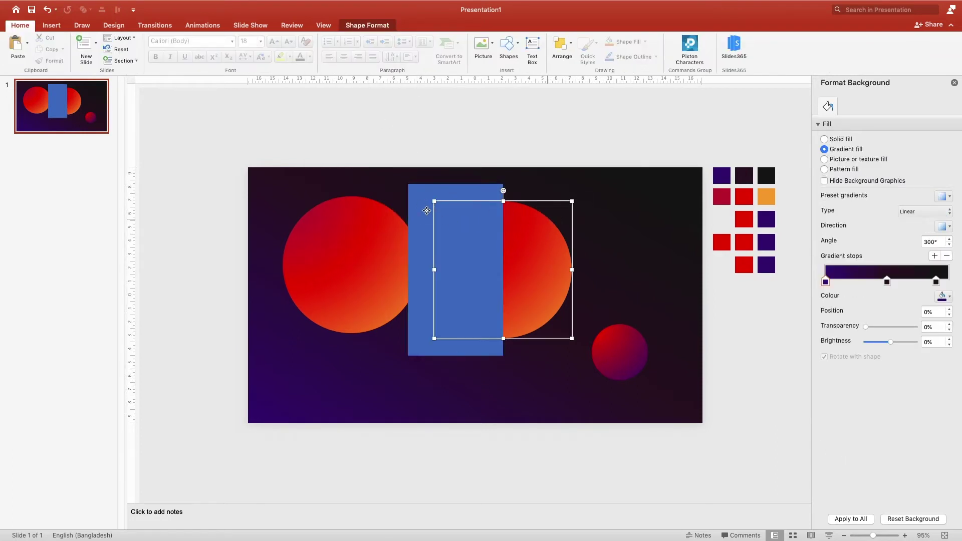
left_click(426, 210, "shift")
left_click(142, 56)
left_click(137, 119)
left_click(602, 200)
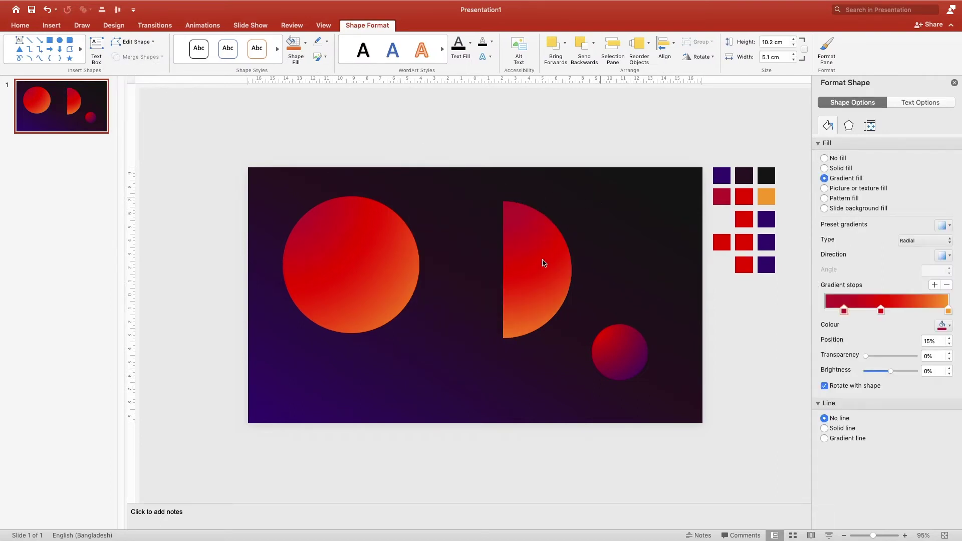
mouse_move(543, 266)
left_mouse_down()
mouse_move(467, 269)
mouse_move(468, 250)
left_mouse_up()
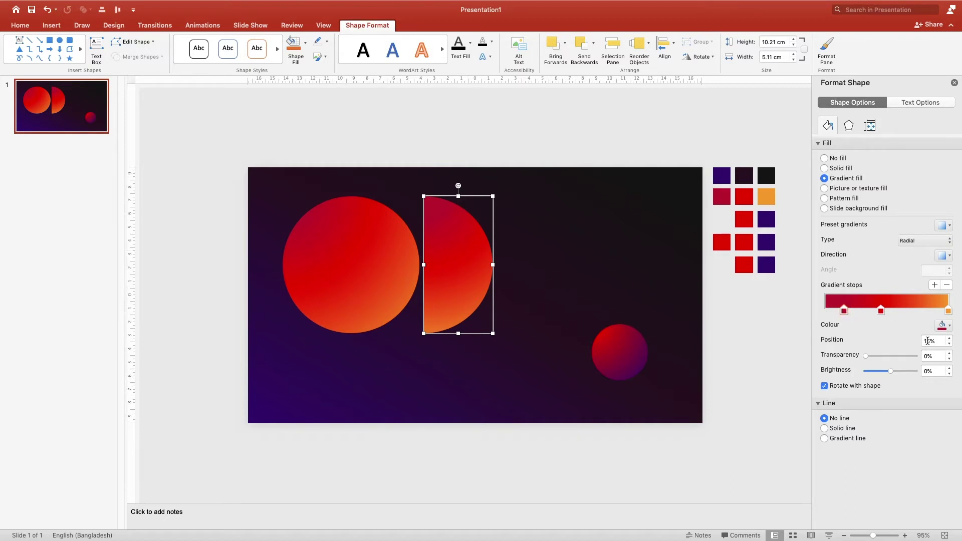
- Set the half-circle's gradient: first stop 30% transparent, second at 52% with 75%, last fully transparent
left_click_drag(844, 311, 864, 314)
left_click(928, 357)
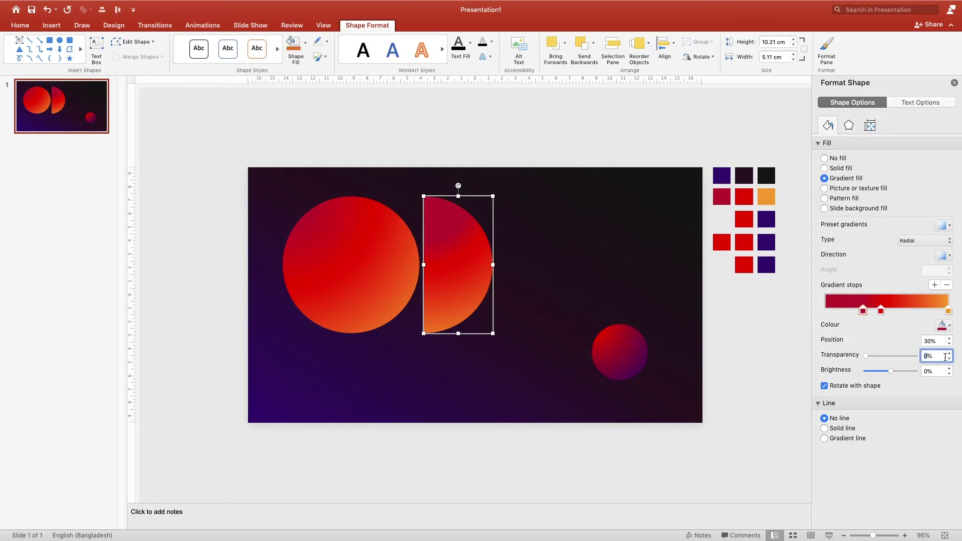
type("30")
type("35")
key("Return")
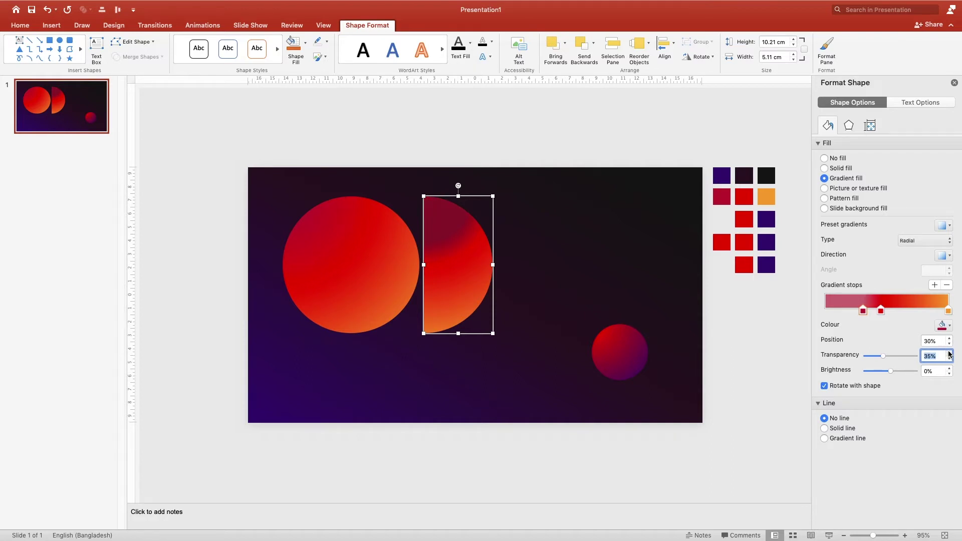
left_click(881, 310)
left_click(950, 338)
left_click(949, 338)
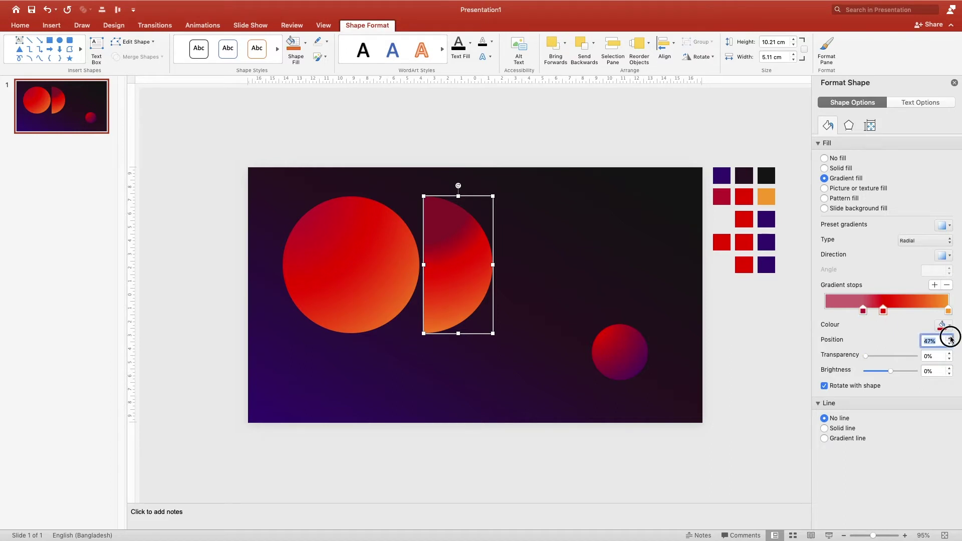
left_click(951, 339)
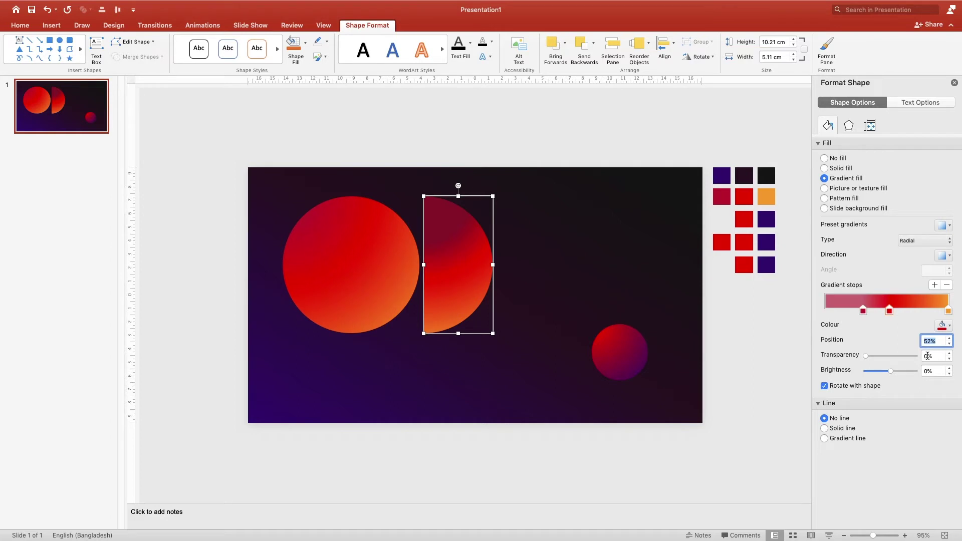
left_click(927, 356)
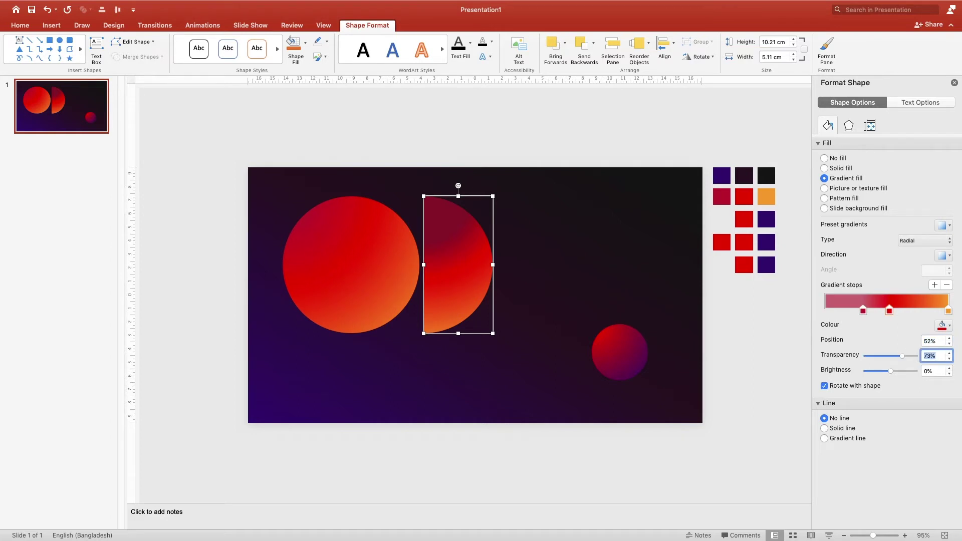
key("Return")
left_click(951, 352)
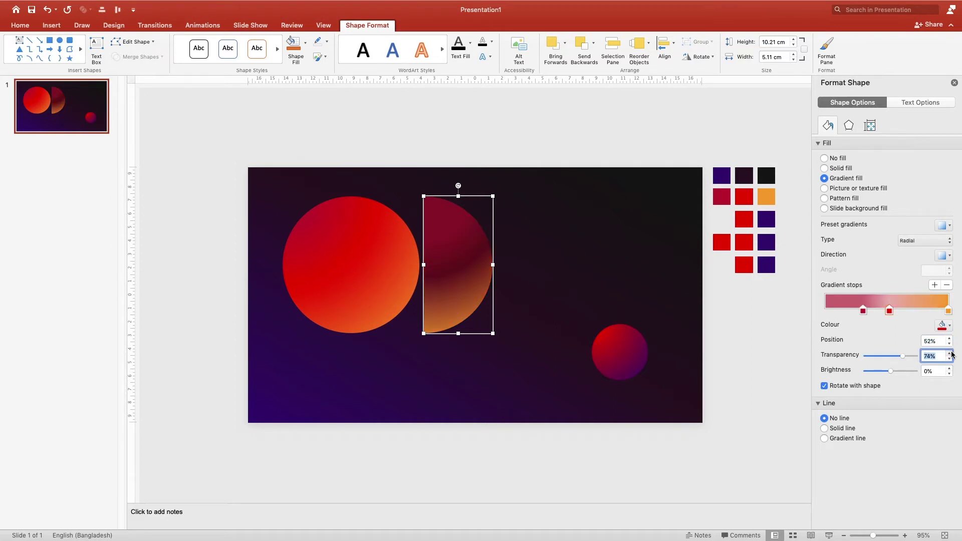
left_click(948, 311)
left_click_drag(865, 358, 926, 356)
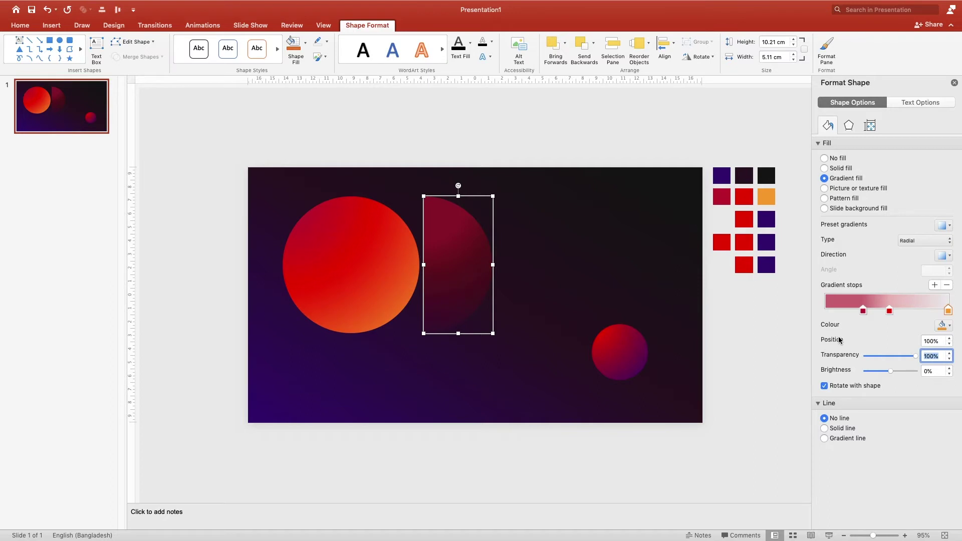
- Set the first gradient stop to bright red sampled from the slide, at 35% transparency
left_click(865, 312)
left_click(953, 325)
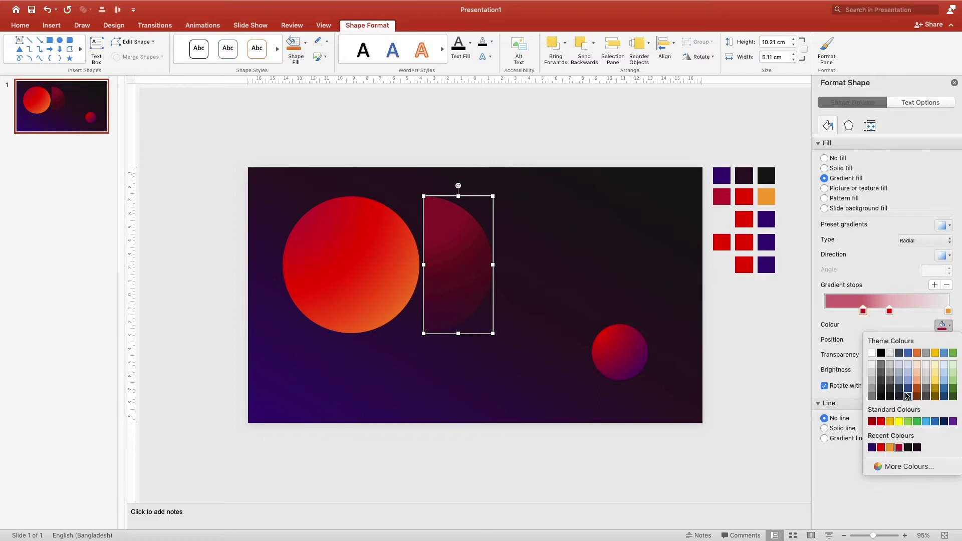
left_click(897, 467)
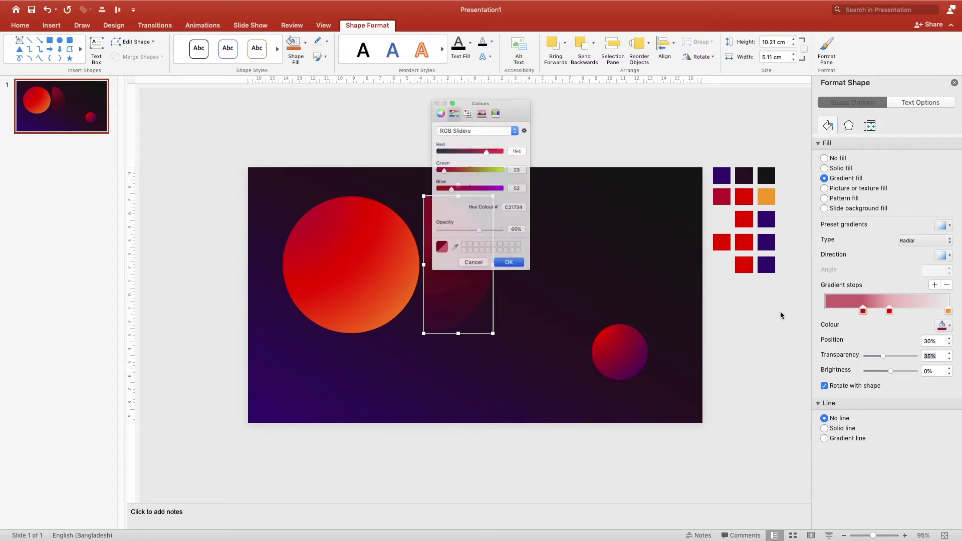
left_click(723, 242)
left_click(514, 275)
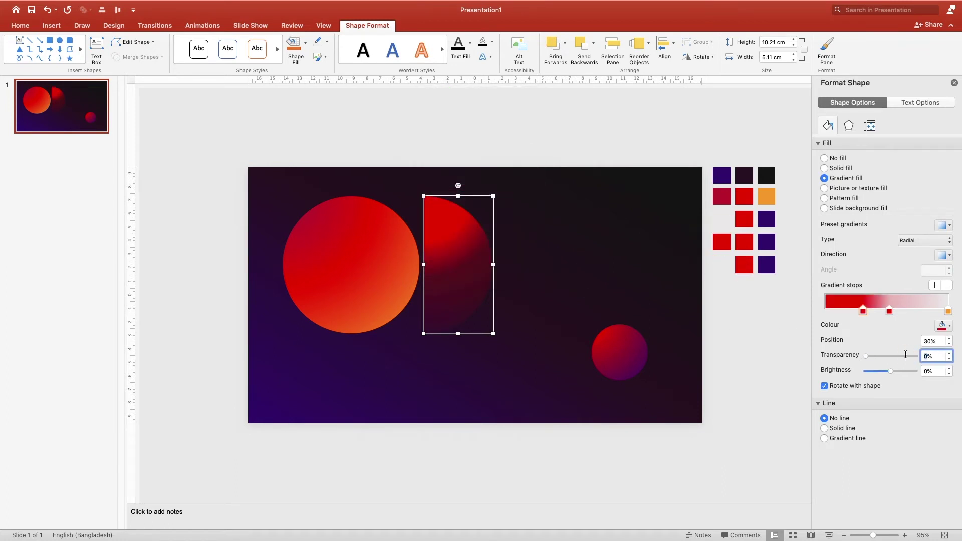
type("75")
key("Return")
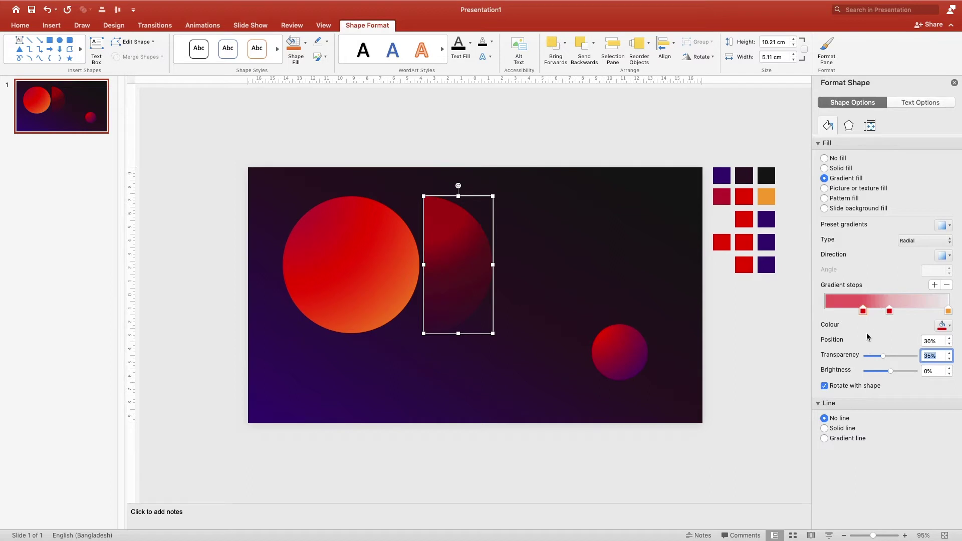
- Make the second gradient stop the same sampled bright red at 75% transparency
left_click(889, 311)
left_click(944, 326)
left_click(892, 468)
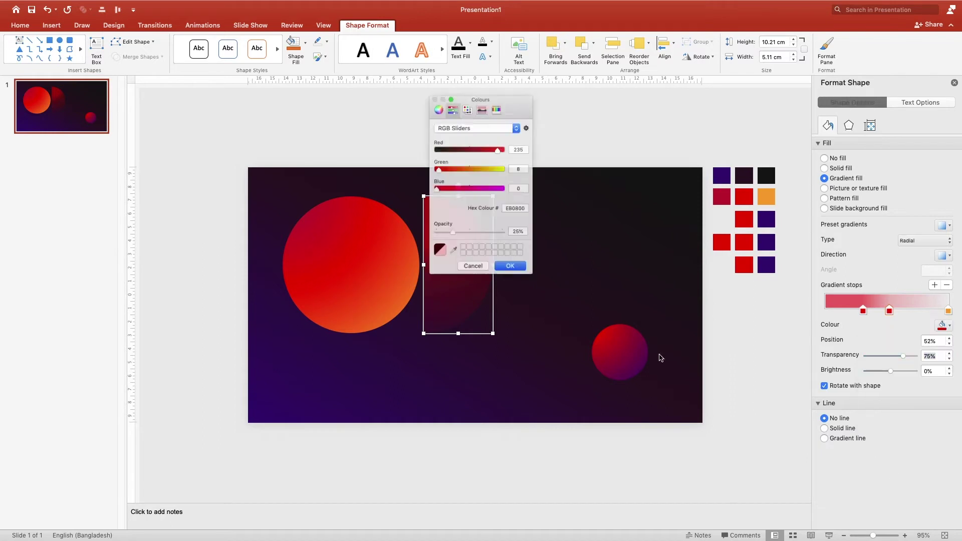
left_click(450, 257)
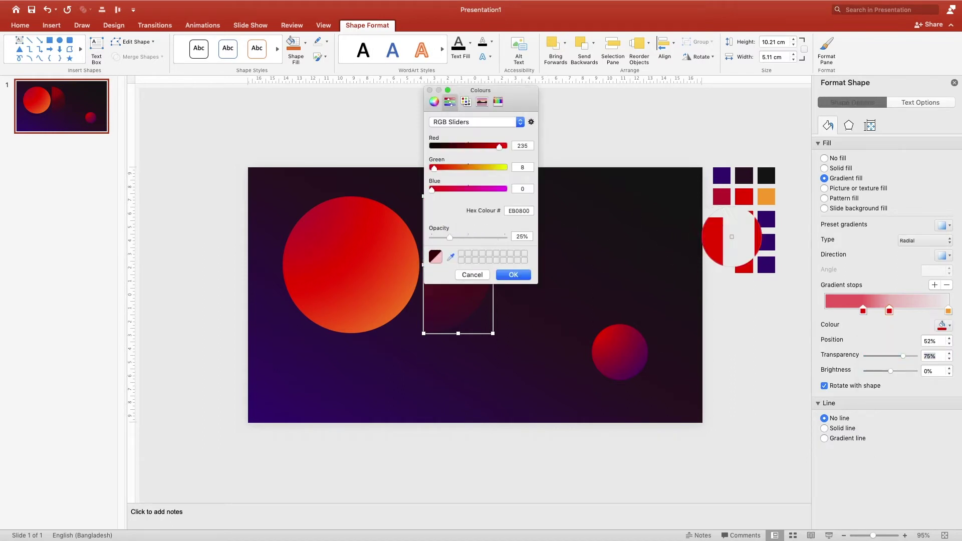
left_click(742, 240)
left_click(514, 275)
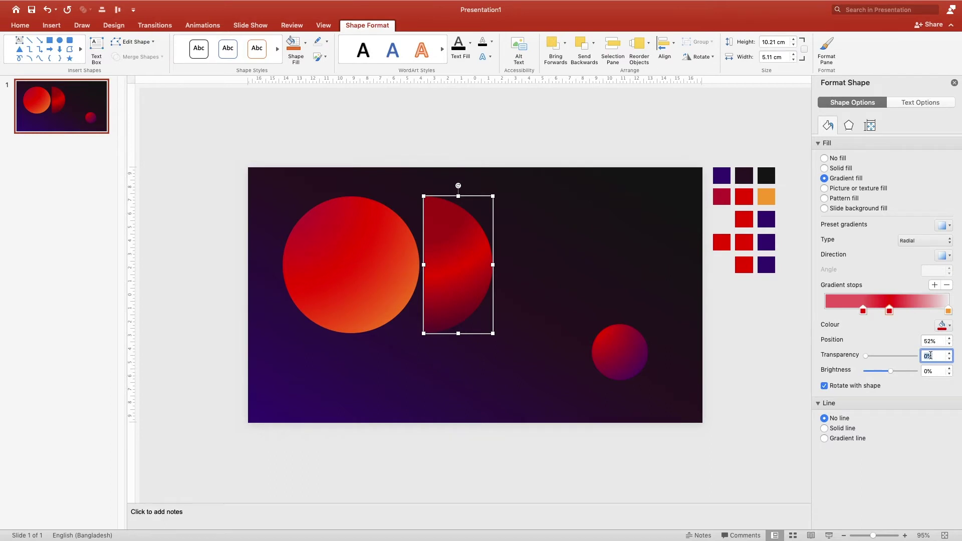
key("Return")
- Set the last gradient stop to dark purple (370C78) at 100% transparency
left_click(949, 311)
left_click(944, 326)
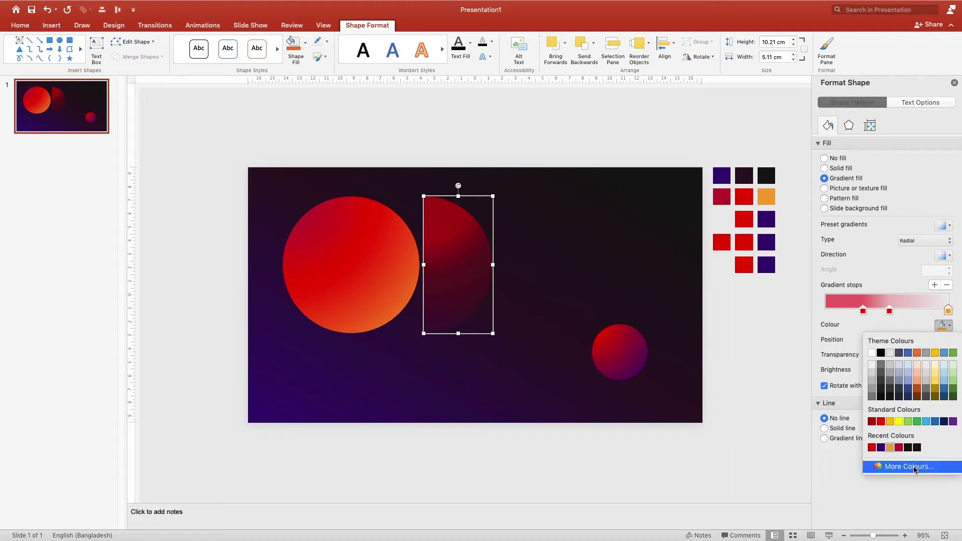
left_click(909, 467)
left_click(450, 256)
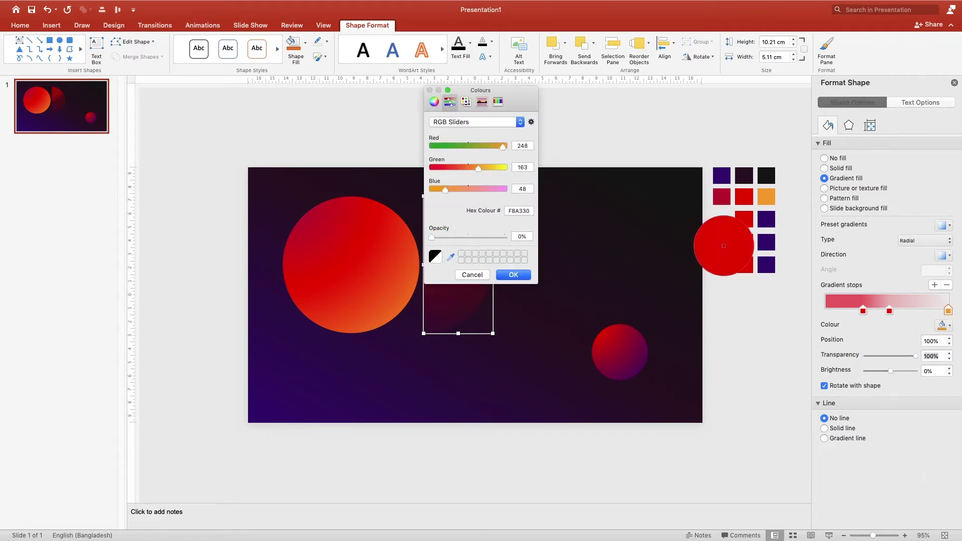
left_click(768, 240)
left_click(522, 274)
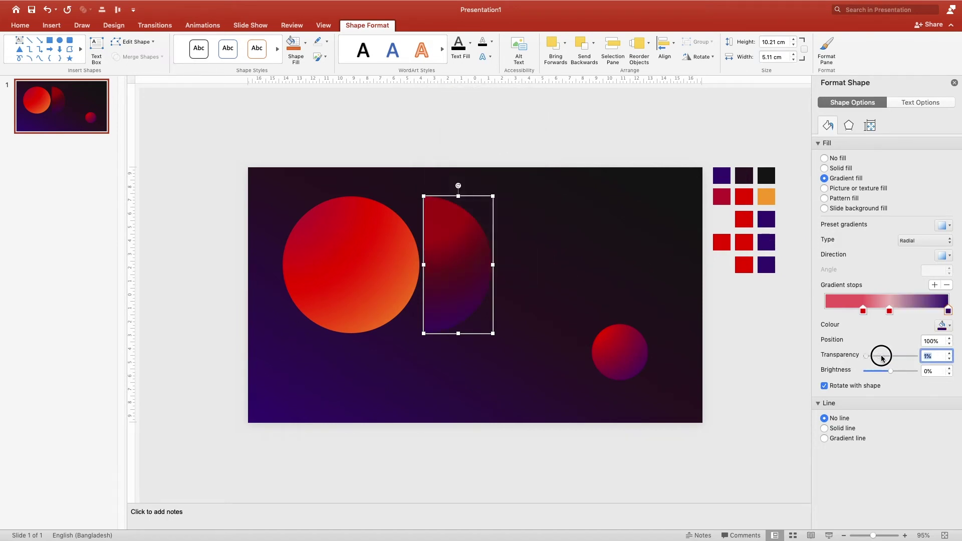
left_click_drag(873, 358, 951, 364)
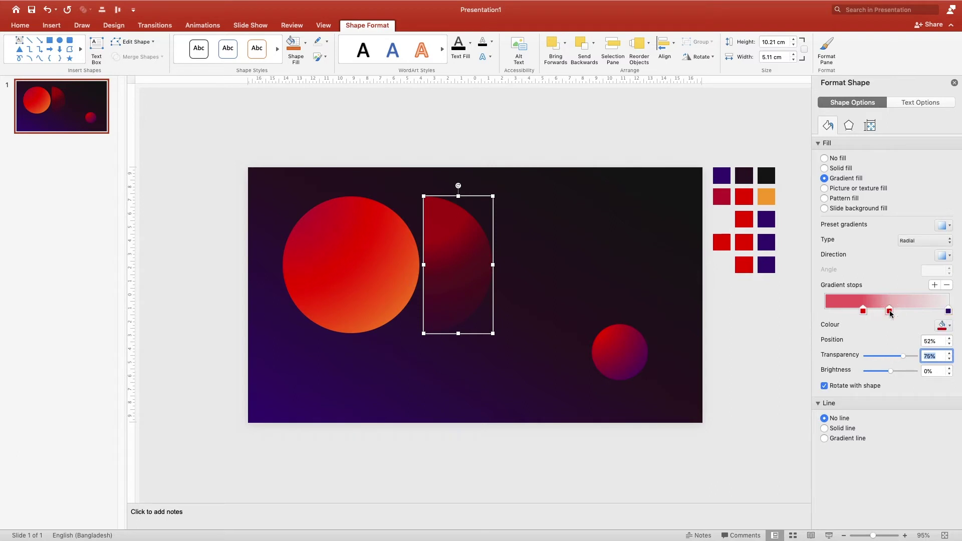
left_click(863, 310)
left_click(462, 276)
left_click(851, 123)
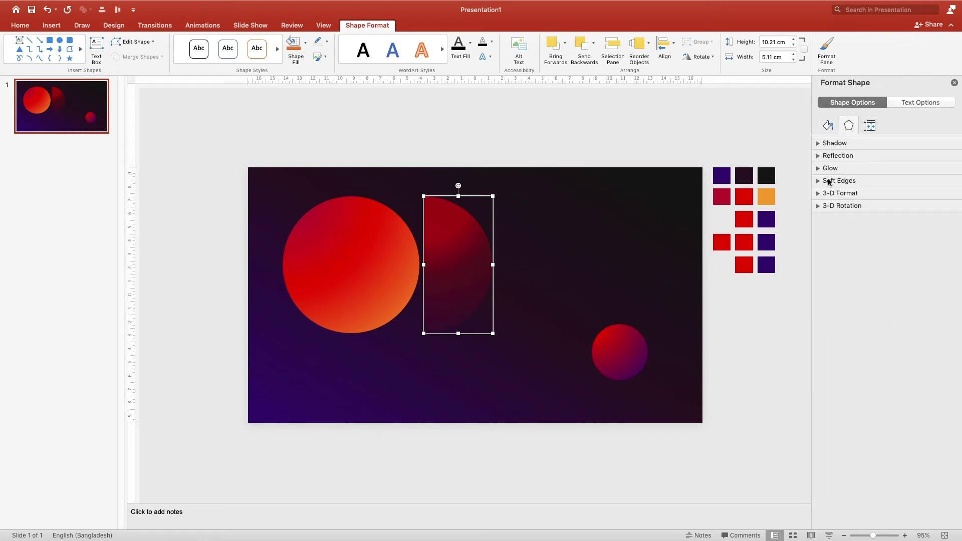
- Give the half-circle 50 pt soft edges and enlarge it toward the large circle's upper right
left_click(829, 181)
left_click_drag(866, 216, 893, 216)
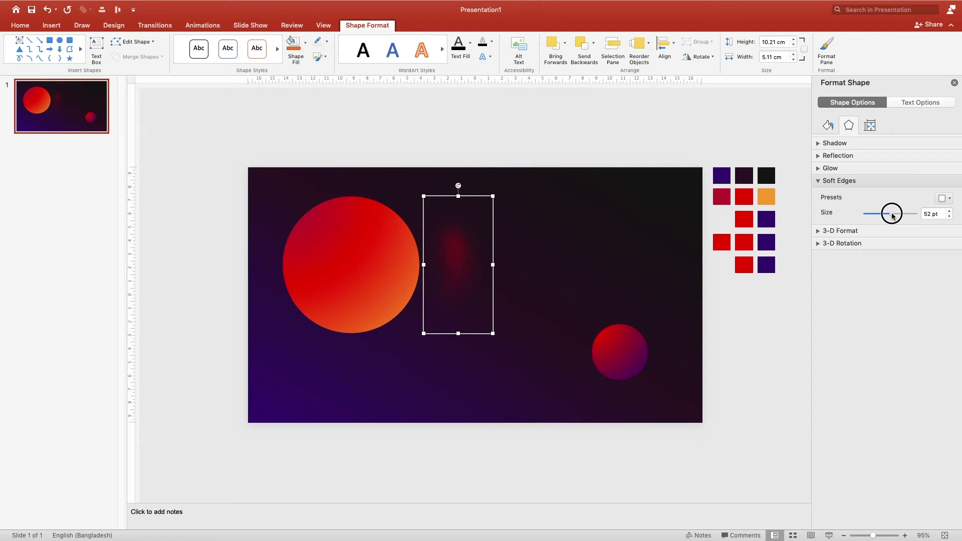
left_click_drag(893, 216, 895, 216)
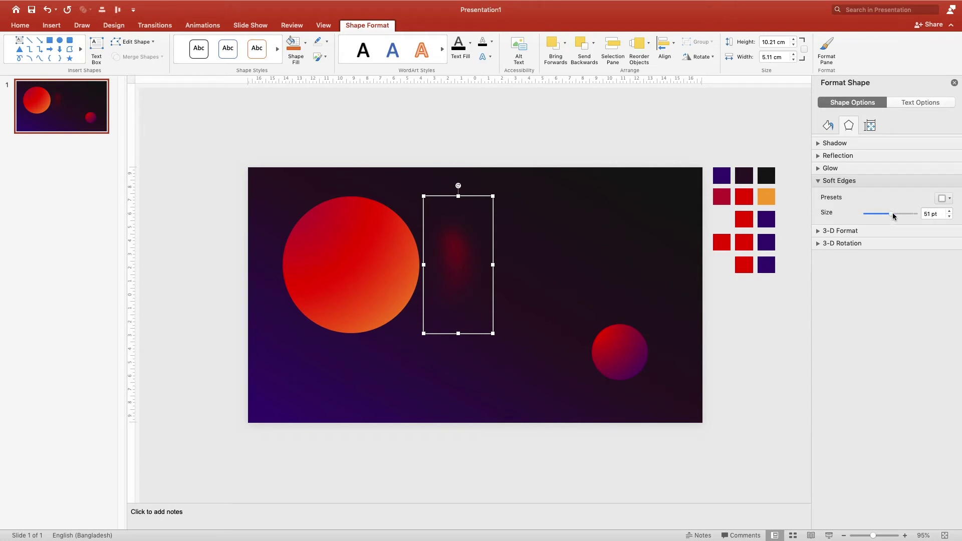
left_click(950, 217)
left_click(951, 217)
mouse_move(493, 333)
left_mouse_down()
mouse_move(527, 402)
mouse_move(459, 319)
mouse_move(419, 301)
left_mouse_up()
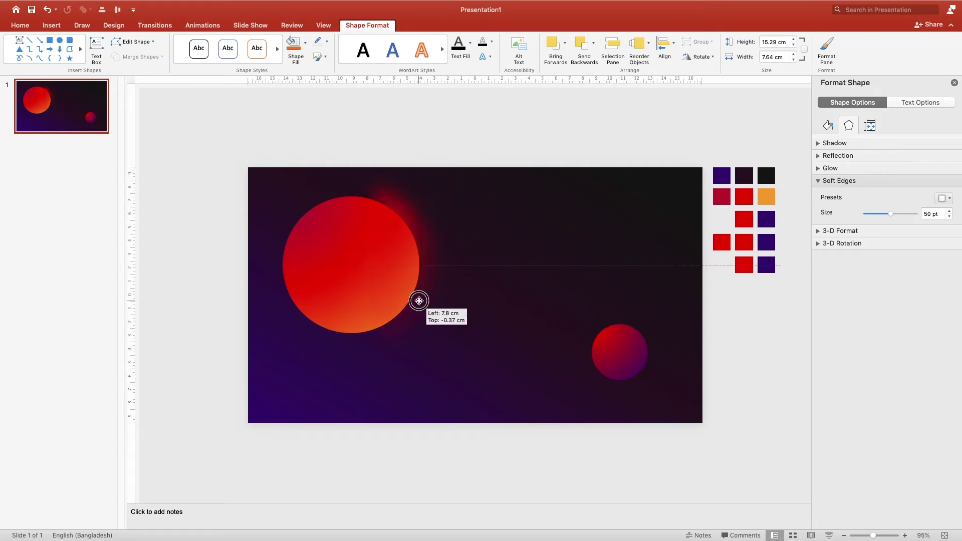
- Bring the red glow shape to the front and position it over the large circle
right_click(421, 299)
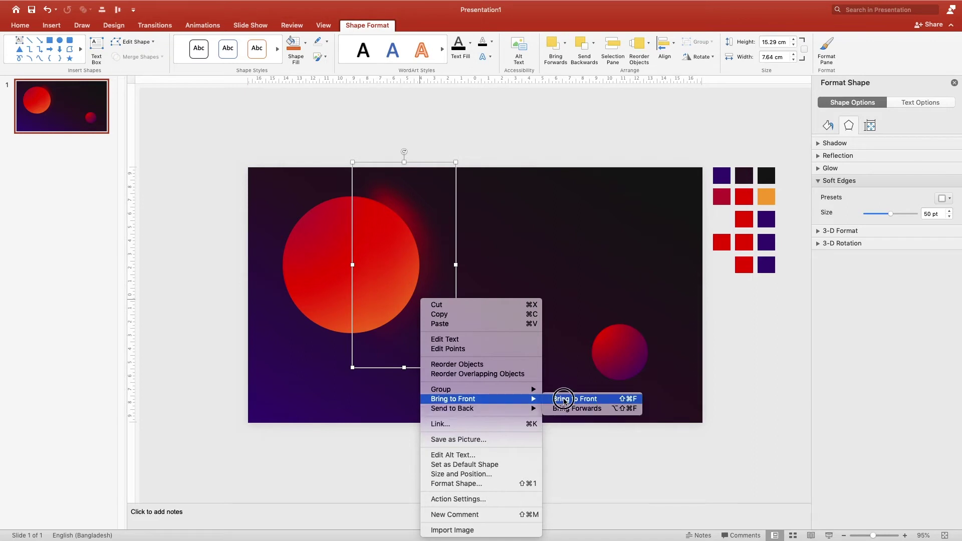
mouse_move(453, 399)
left_click(563, 399)
left_click_drag(453, 288, 452, 289)
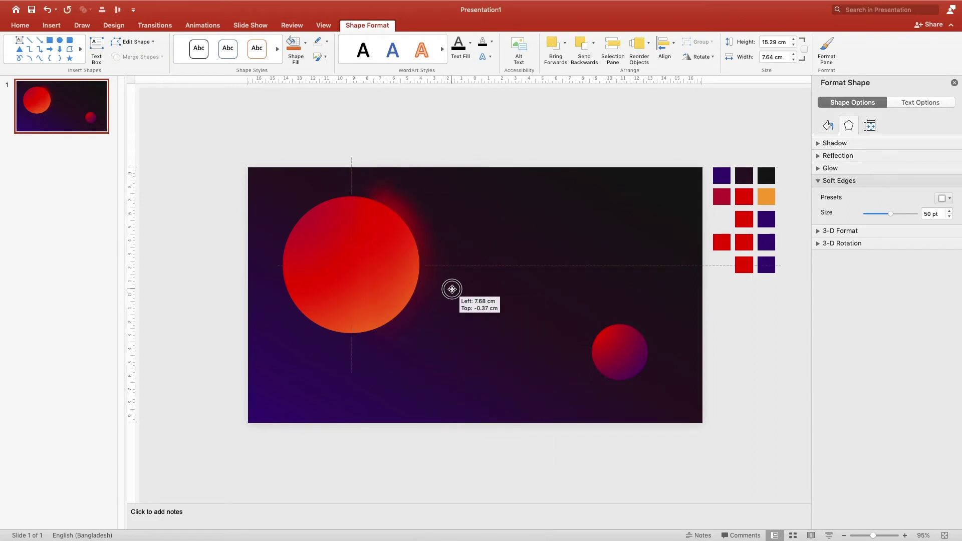
left_click_drag(452, 289, 451, 290)
- Group the glow shape with the large red circle
left_click(501, 307)
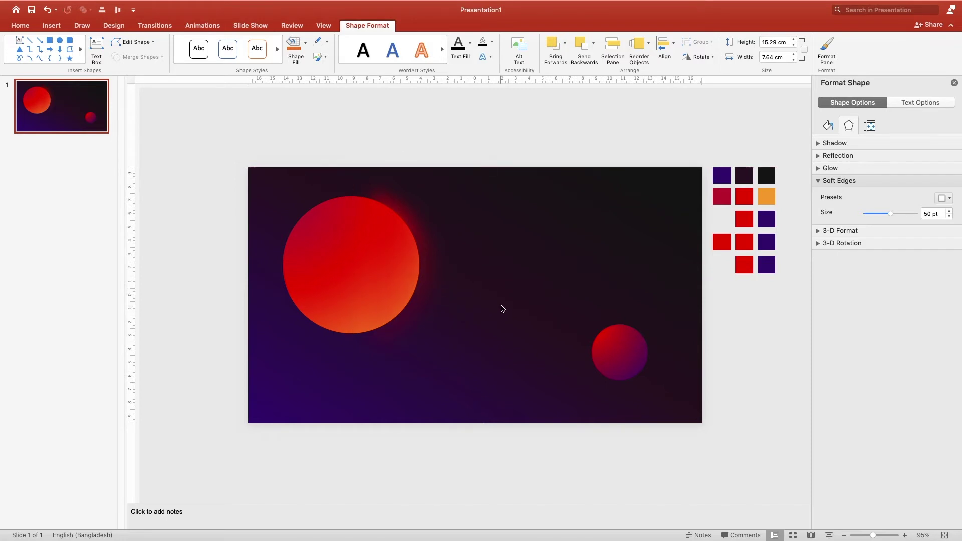
left_click(408, 267)
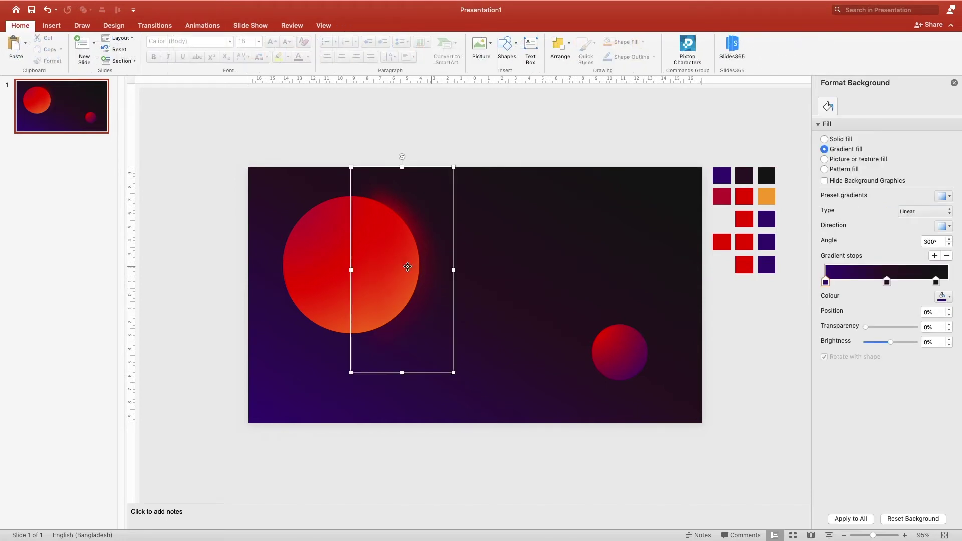
left_click(326, 265, "shift")
right_click(326, 266)
mouse_move(368, 304)
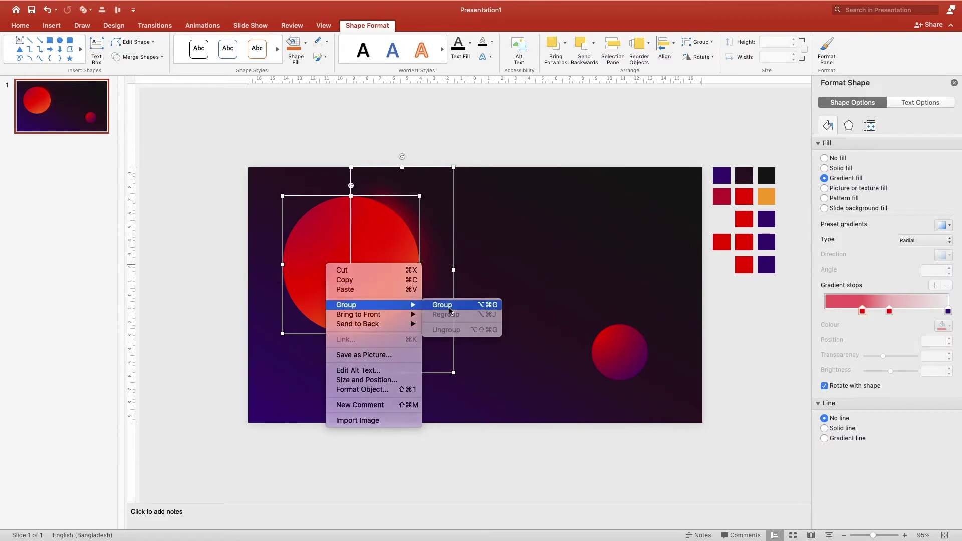
left_click(443, 305)
left_click(490, 315)
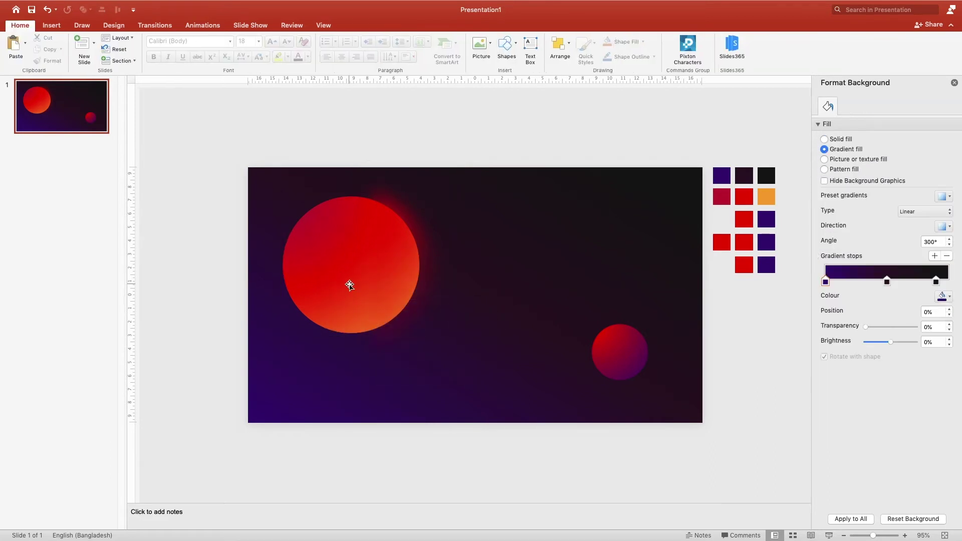
left_click(51, 26)
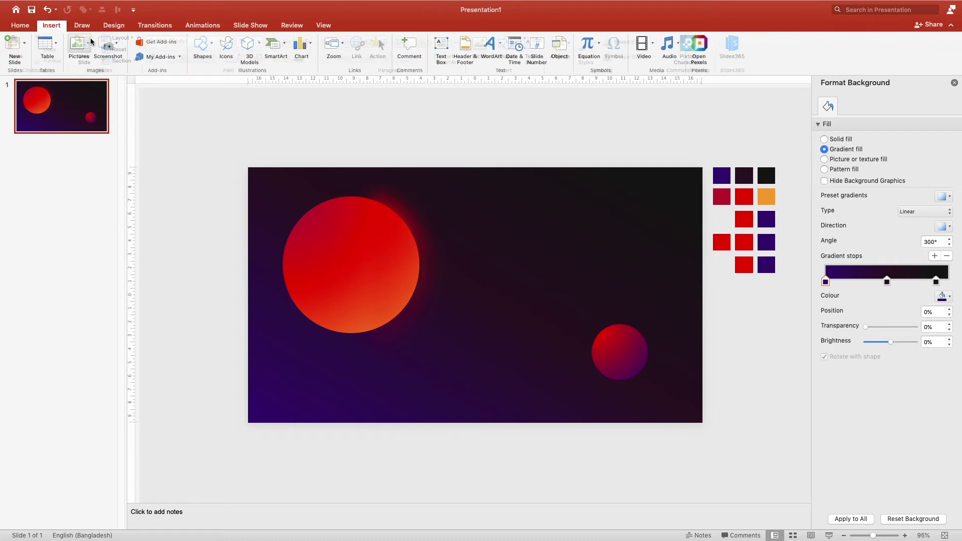
- Draw a rounded rectangle across the middle of the slide
left_click(203, 43)
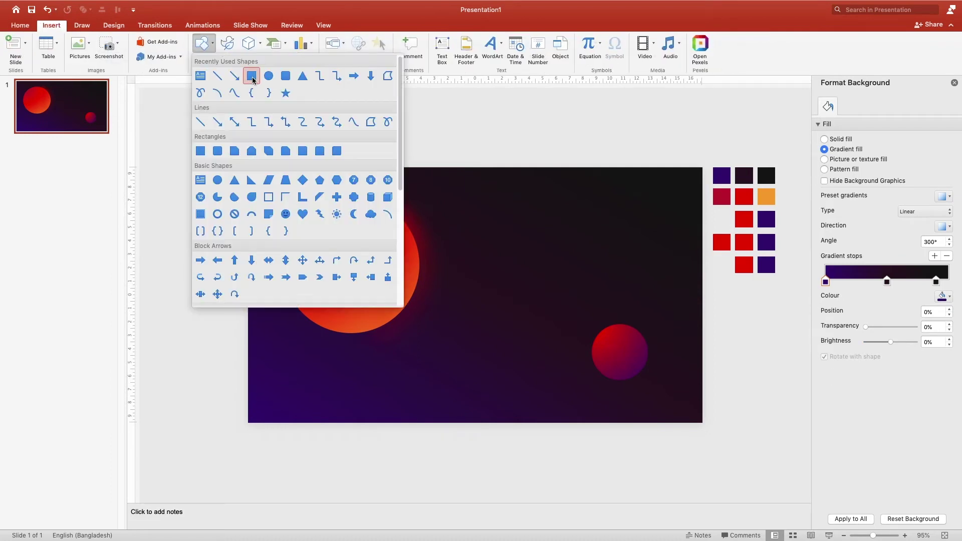
left_click(217, 151)
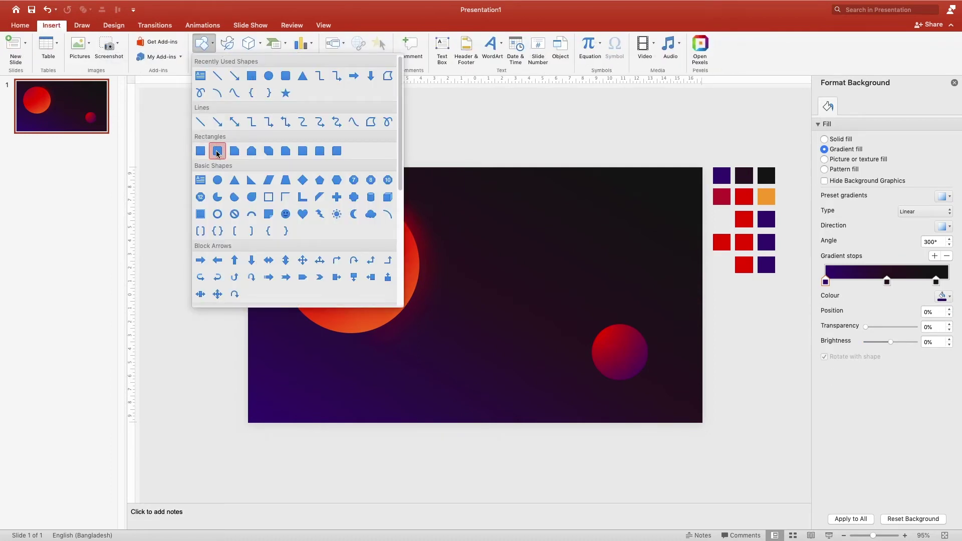
mouse_move(343, 224)
left_mouse_down()
mouse_move(596, 356)
mouse_move(620, 387)
left_mouse_up()
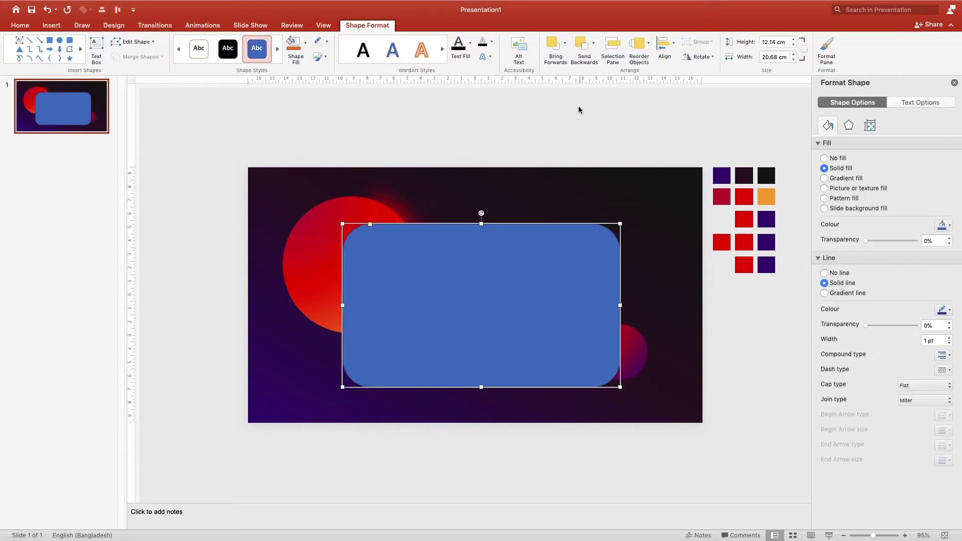
left_click(358, 224)
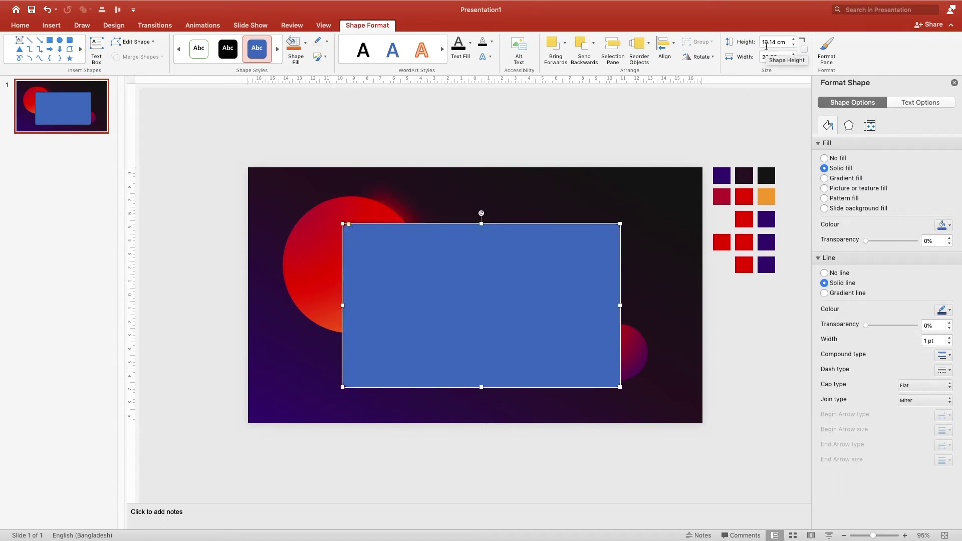
- Size the rectangle to 12.5 cm high by 23.5 cm wide and nudge it up-left
left_click_drag(775, 40, 750, 42)
type("12")
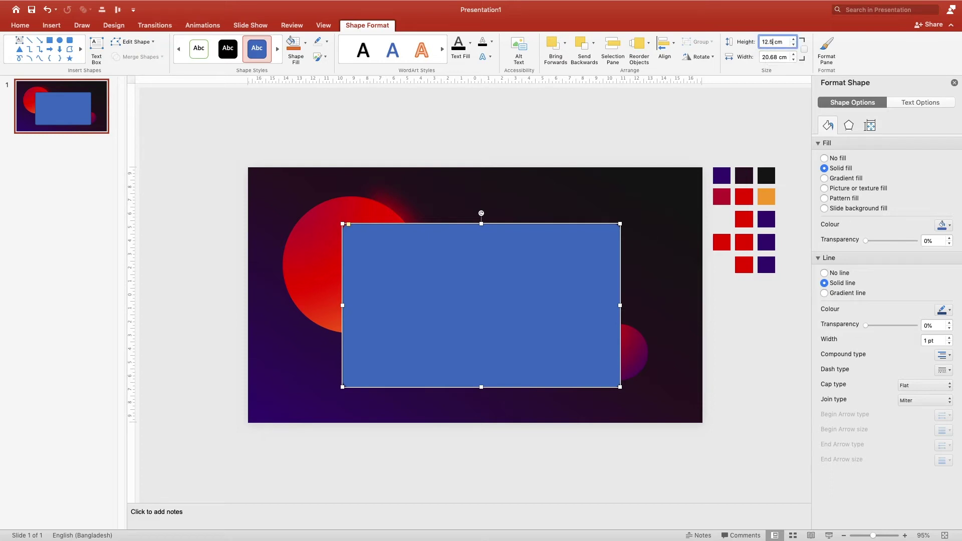
key("Return")
left_click_drag(778, 59, 745, 59)
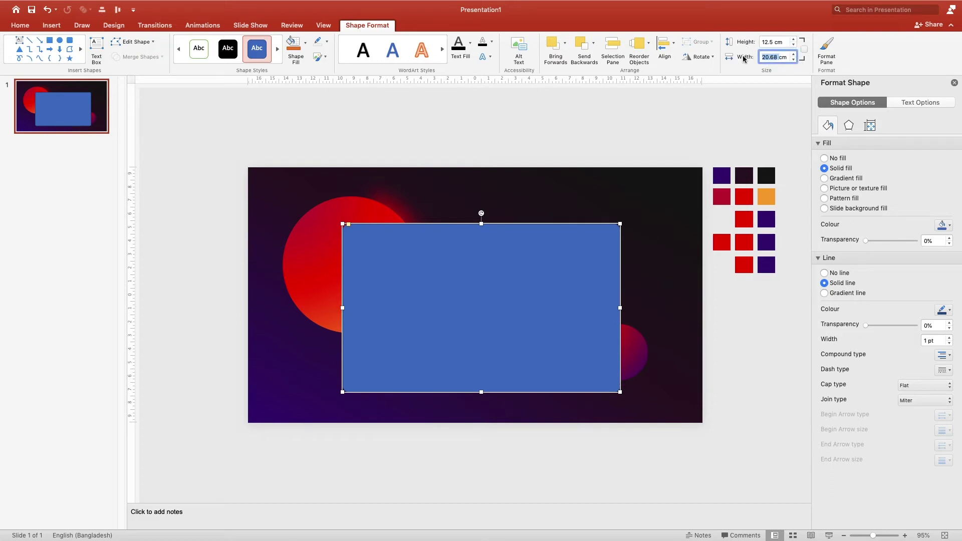
type("2")
key("Return")
left_click_drag(549, 253, 524, 247)
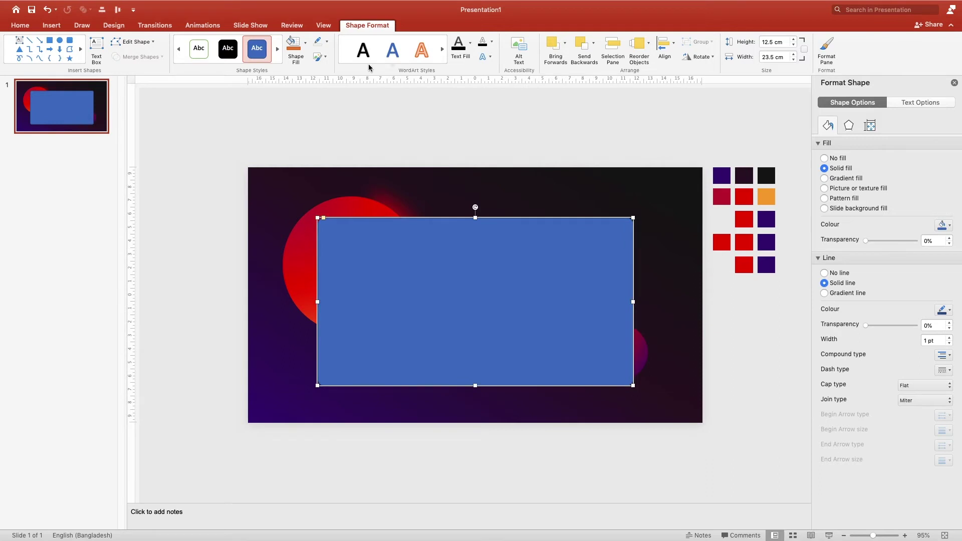
- Align the rectangle to the centre and middle of the slide
left_click(667, 46)
left_click(685, 86)
left_click(667, 44)
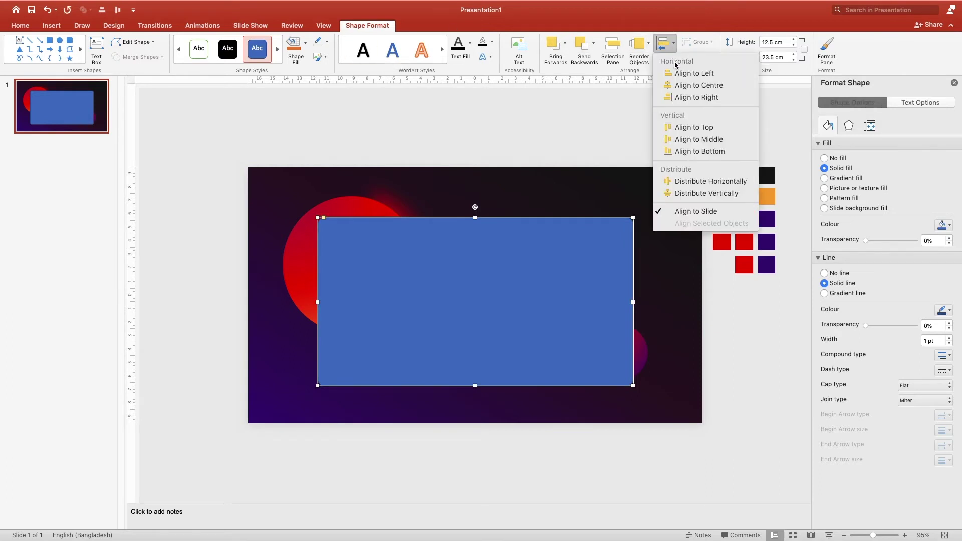
left_click(687, 140)
- Remove the rectangle's outline and fill it white at 70% transparency
left_click(662, 215)
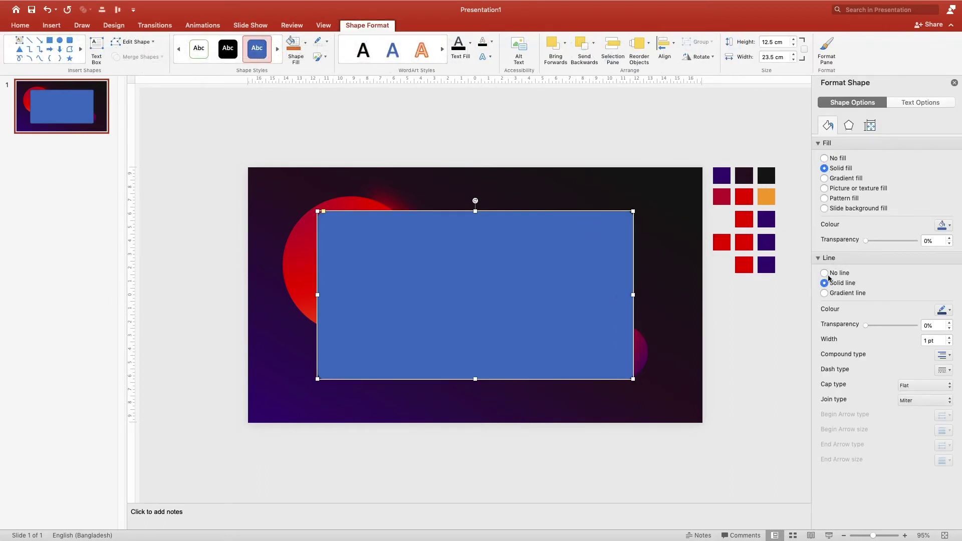
left_click(825, 273)
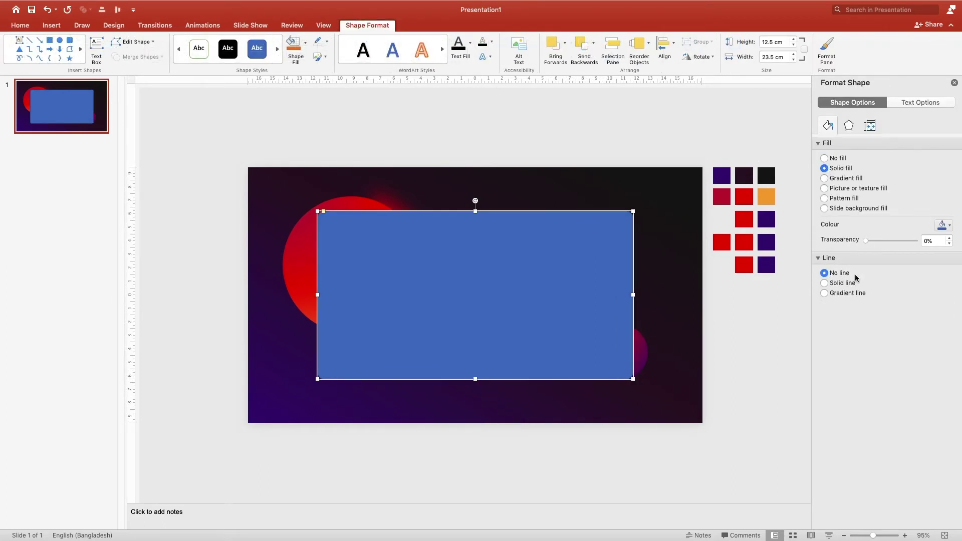
left_click(941, 230)
left_click(873, 252)
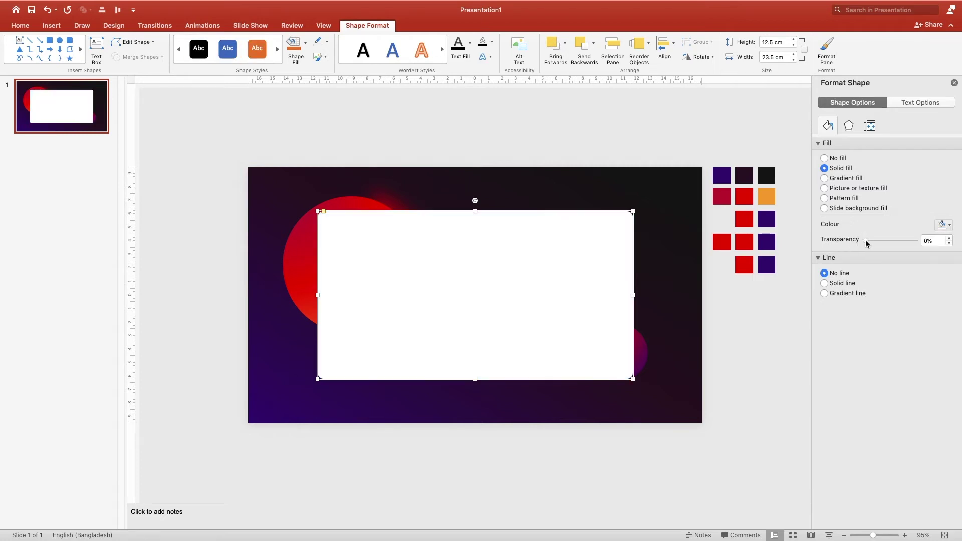
left_click_drag(868, 240, 901, 245)
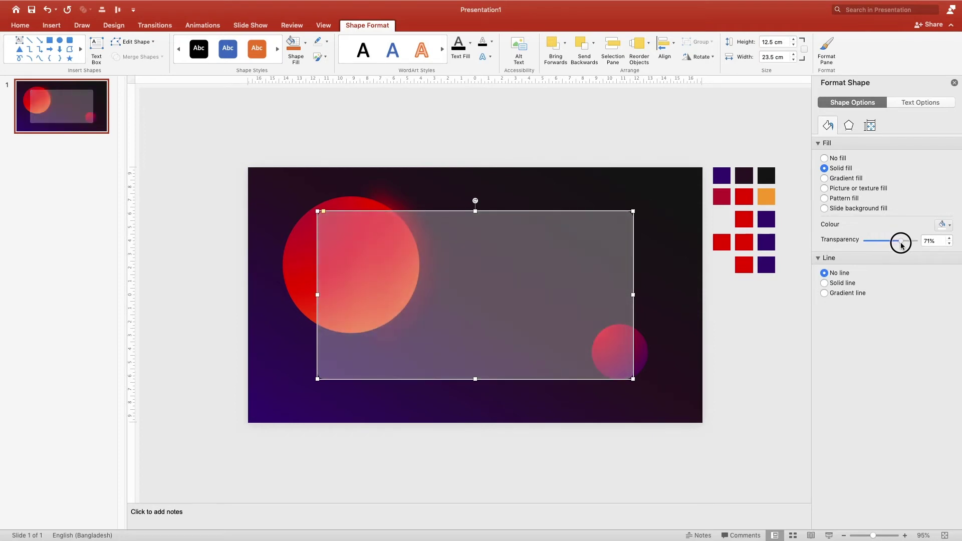
left_click(681, 277)
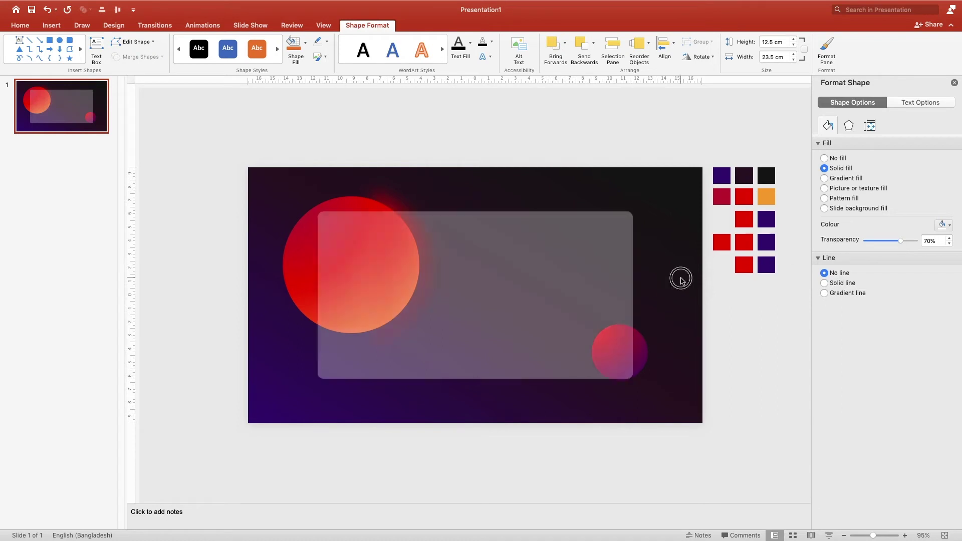
left_click(503, 289)
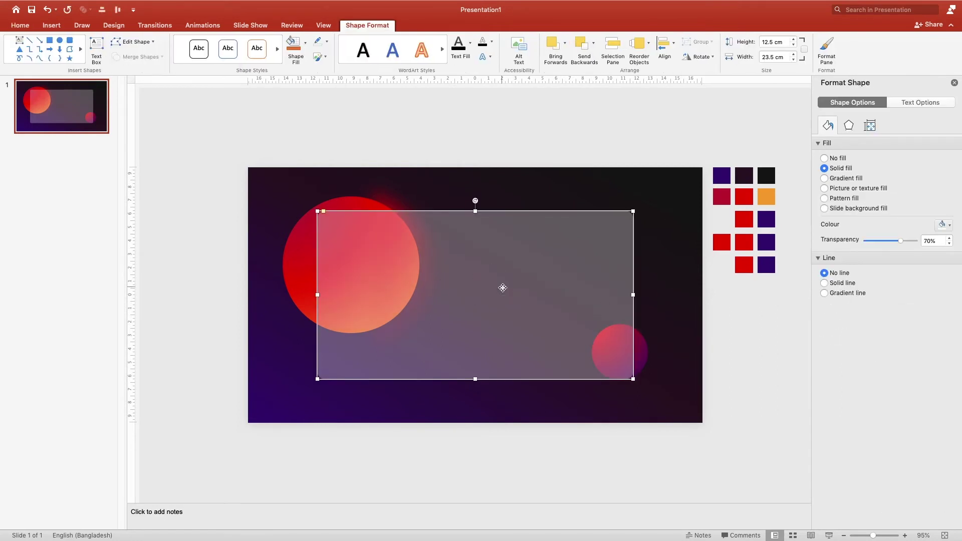
- Duplicate the frosted card, offset the copy right, and give it a two-stop gradient fill
key("ctrl+d")
left_click_drag(501, 289, 499, 282)
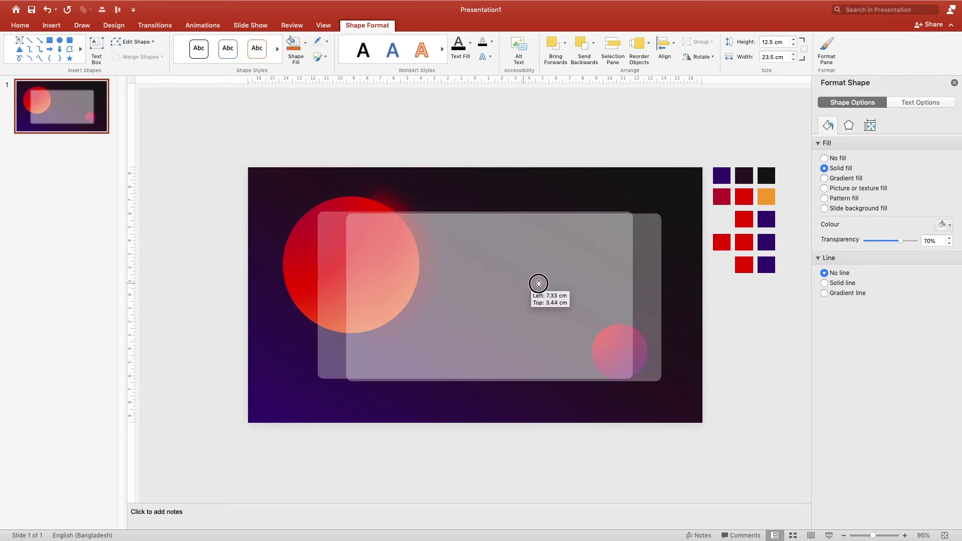
left_click_drag(498, 282, 543, 284)
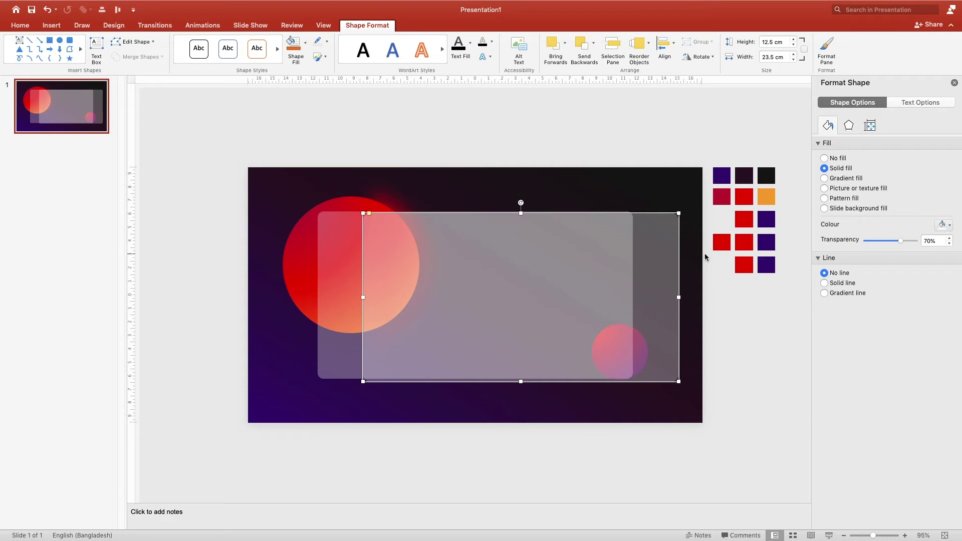
left_click(835, 179)
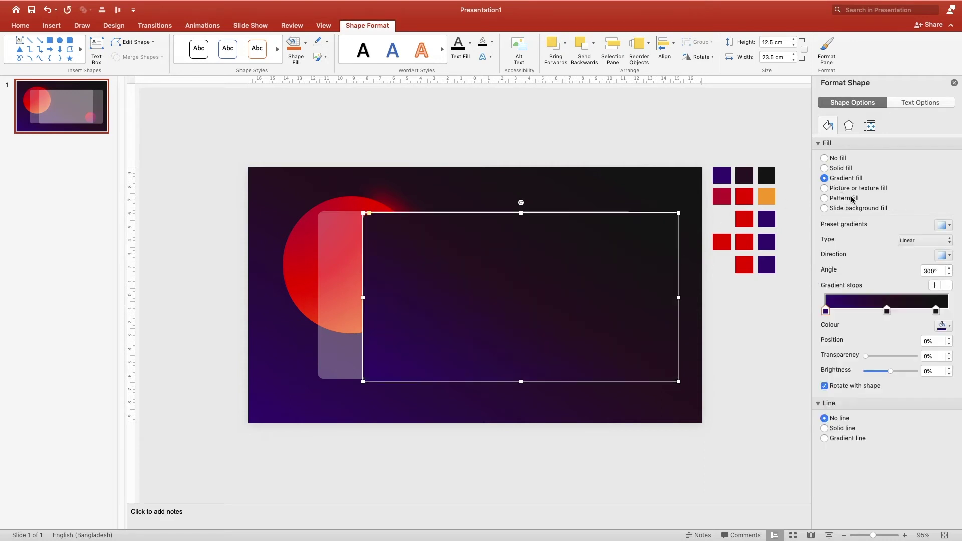
left_click(887, 311)
left_click(948, 285)
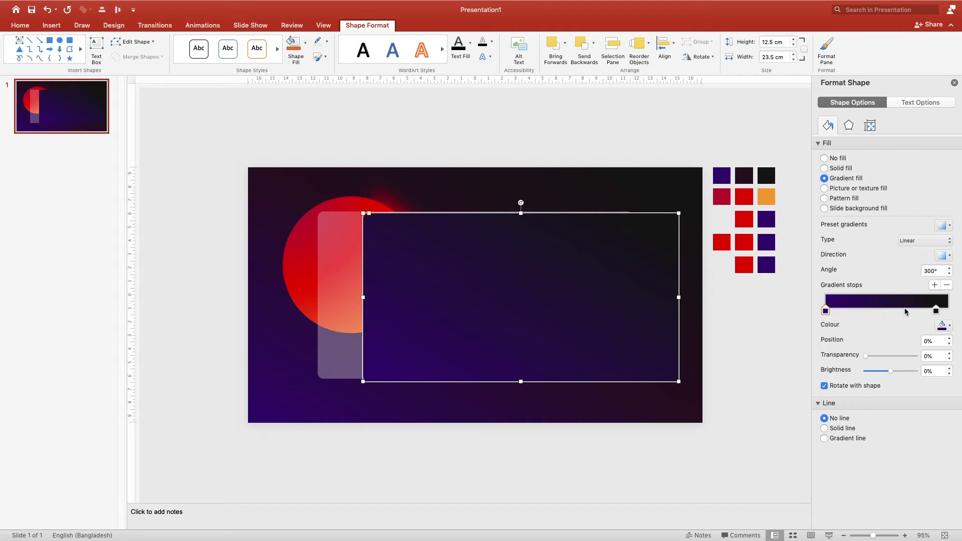
- Colour the first gradient stop red and the last stop purple, sampled from the slide swatches
left_click(950, 329)
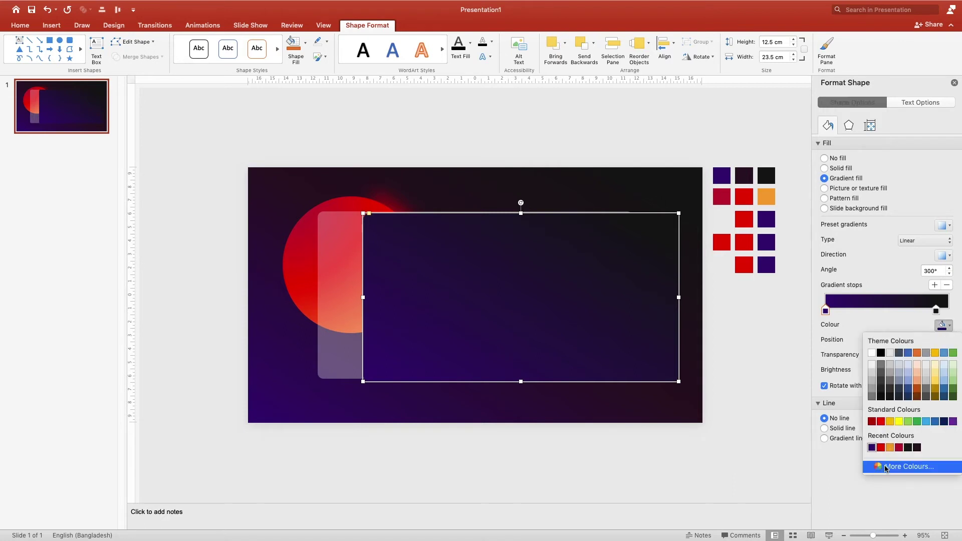
left_click(889, 467)
left_click(450, 257)
left_click(745, 262)
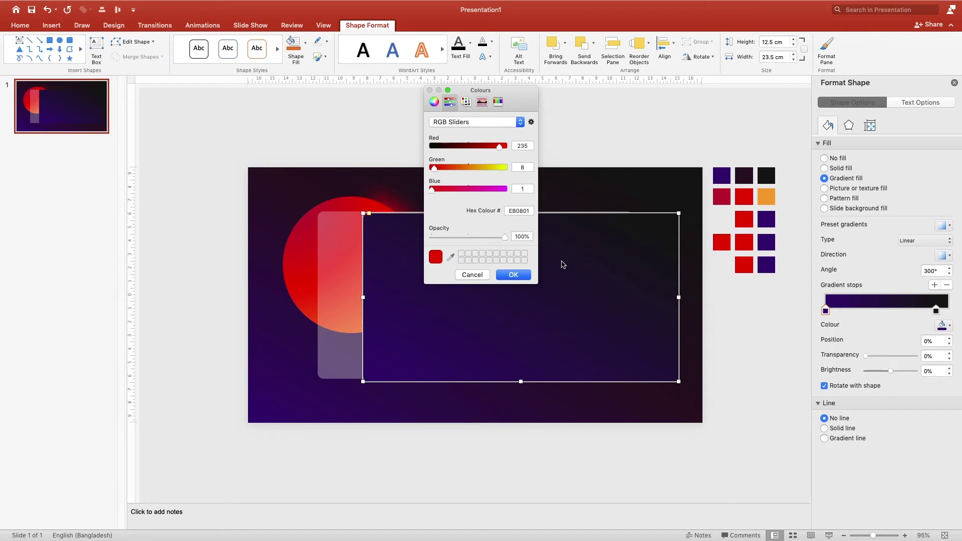
left_click(514, 274)
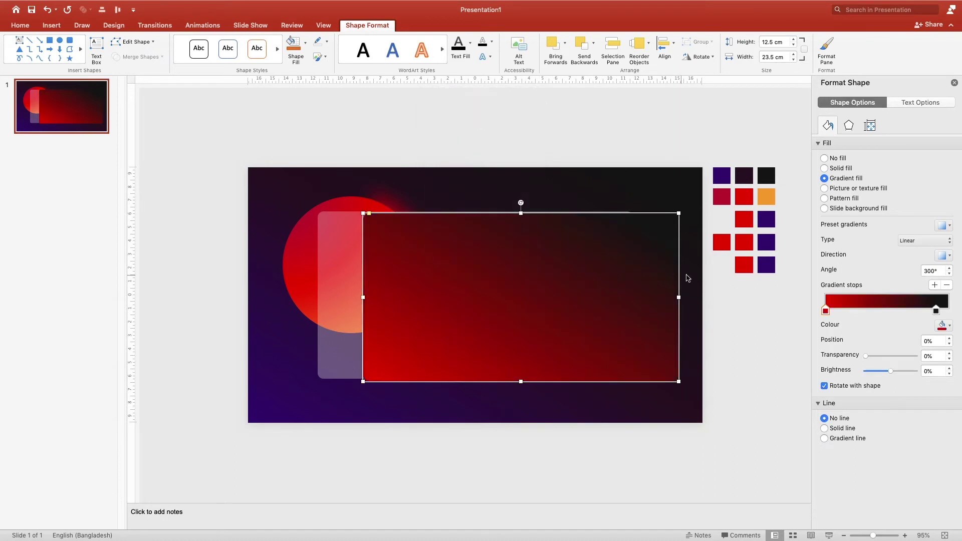
left_click(936, 311)
left_click(949, 325)
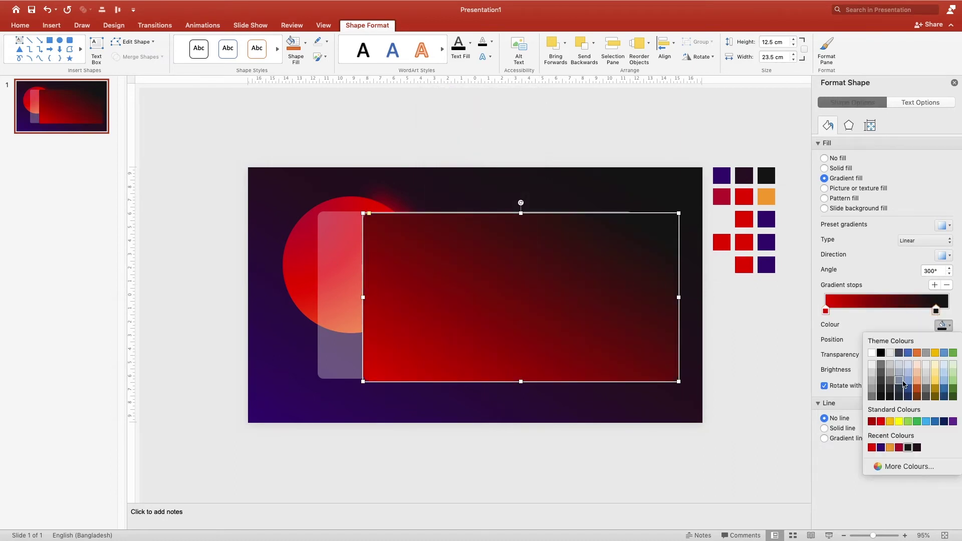
left_click(899, 466)
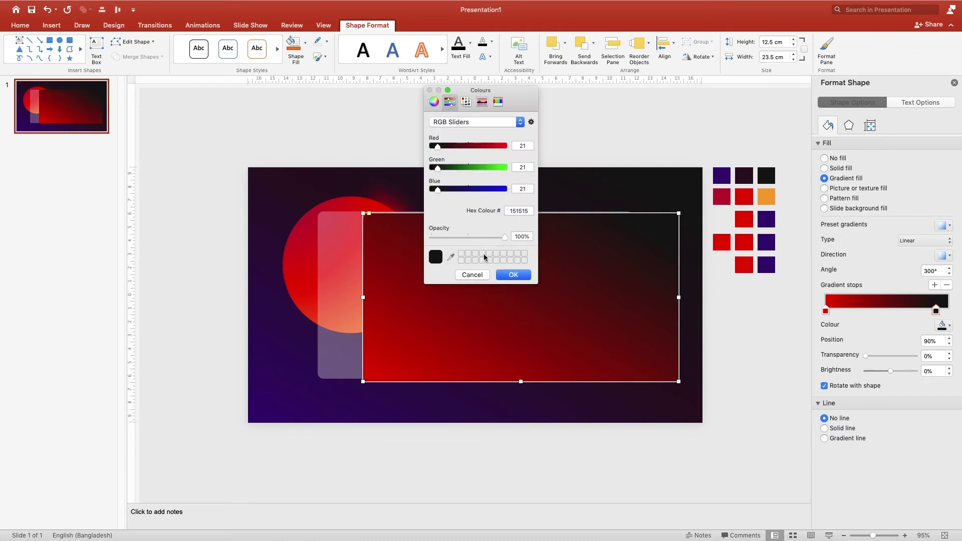
left_click(451, 257)
left_click(766, 265)
left_click(513, 275)
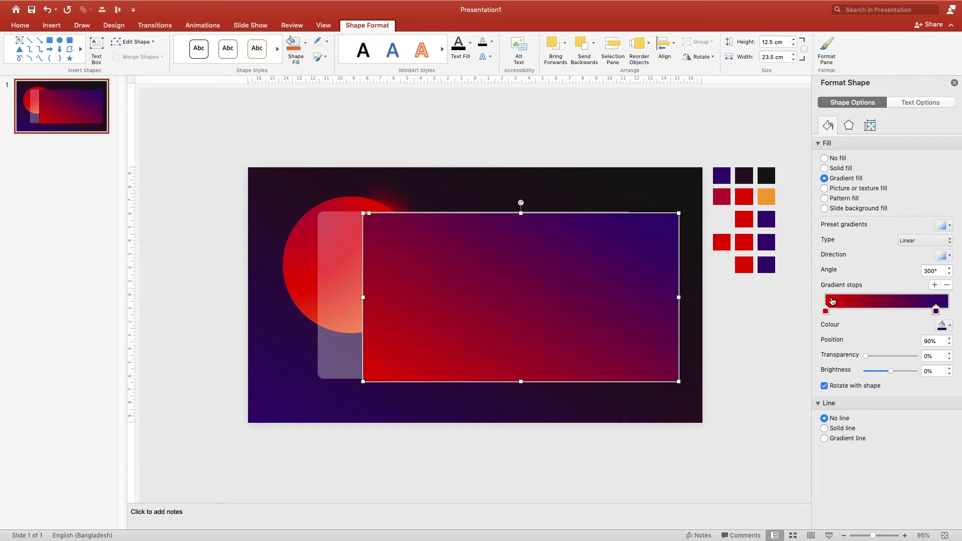
- Move the red stop to 15% and set its transparency to 60%
left_click_drag(827, 312, 845, 312)
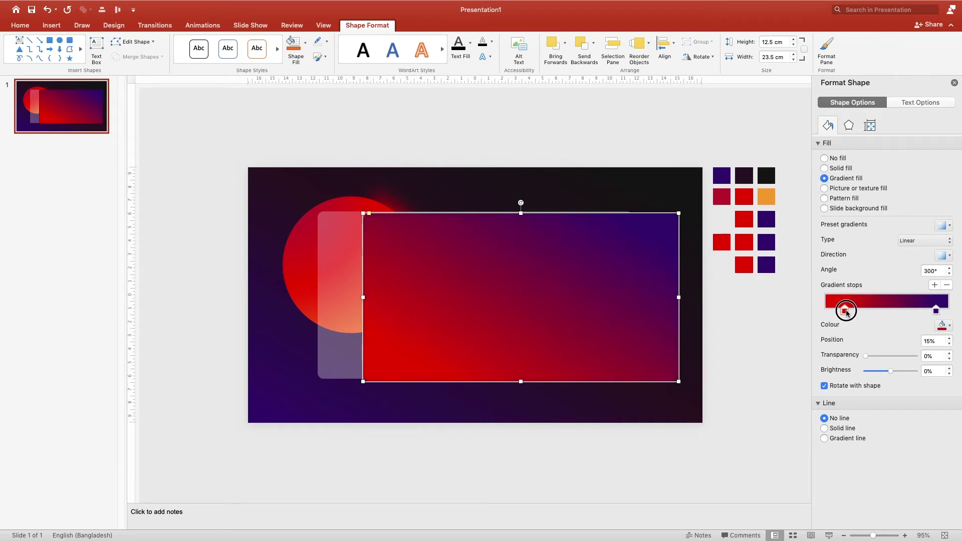
double_click(926, 354)
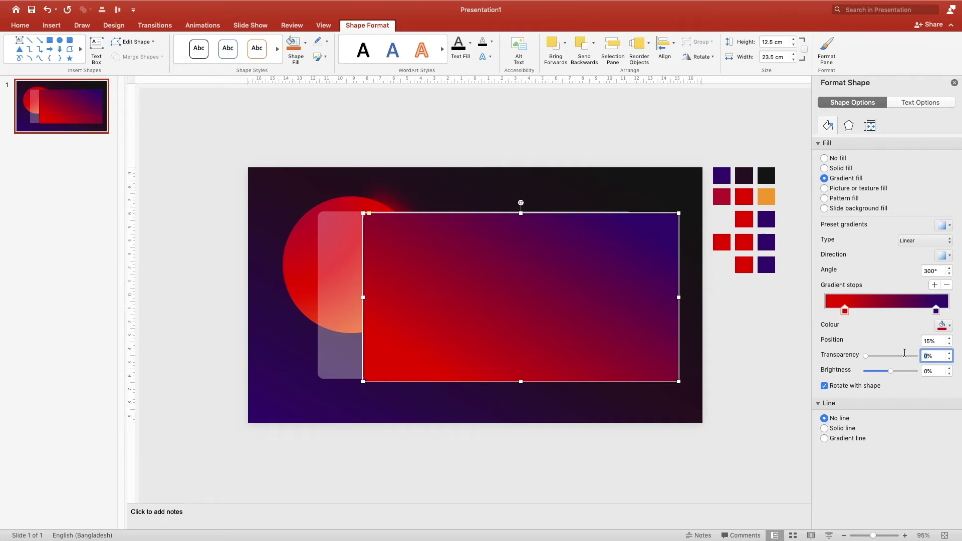
type("50")
key("Return")
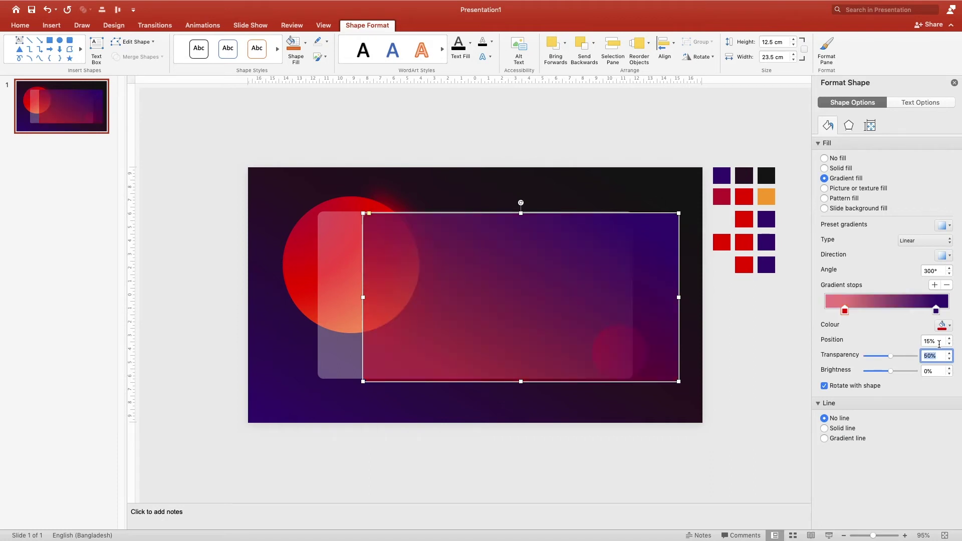
left_click(922, 355)
type("60")
key("Return")
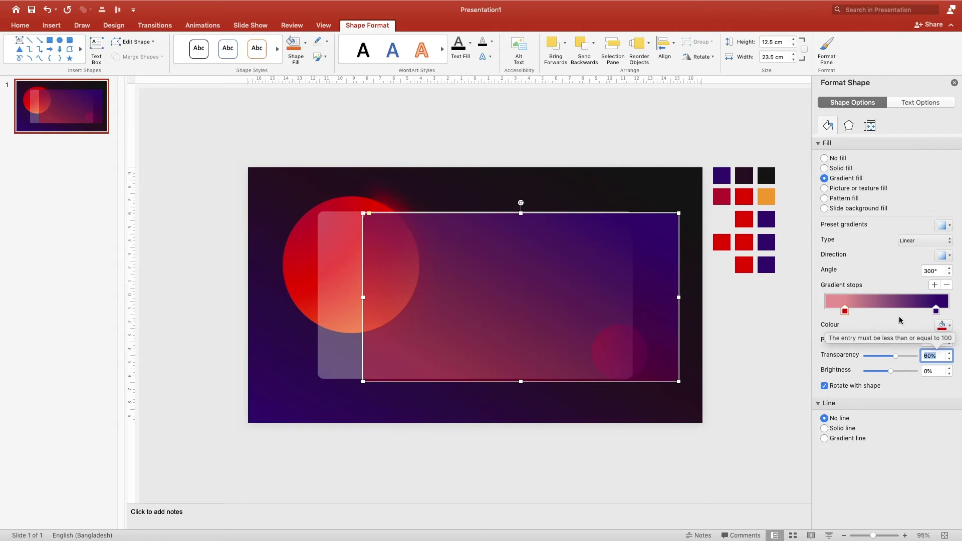
- Set the purple stop to position 75% with 90% transparency
left_click(936, 311)
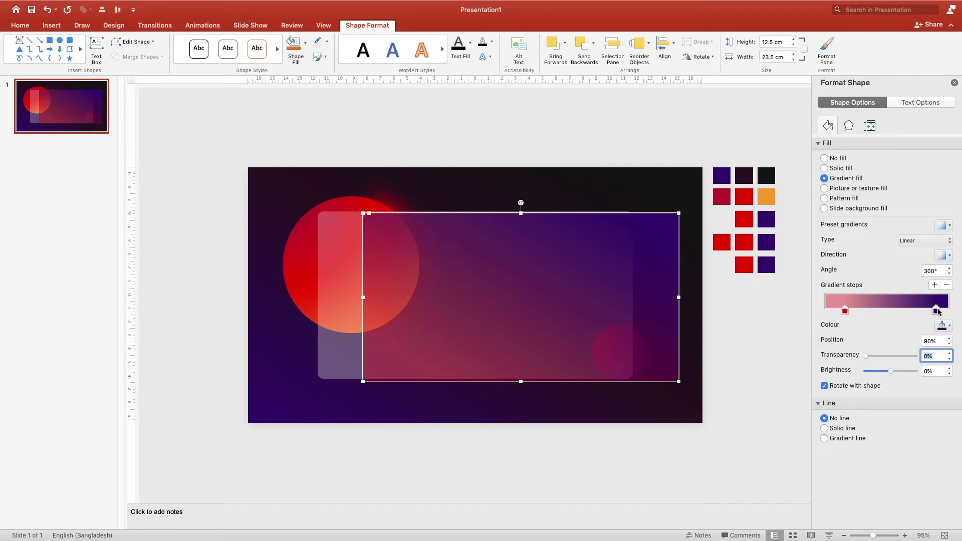
left_click_drag(938, 312, 921, 311)
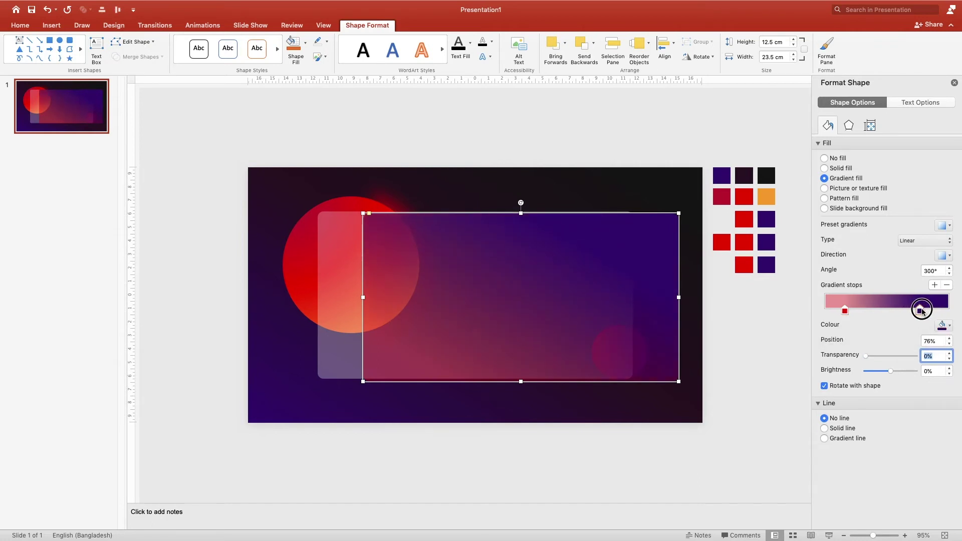
left_click(950, 344)
left_click(936, 356)
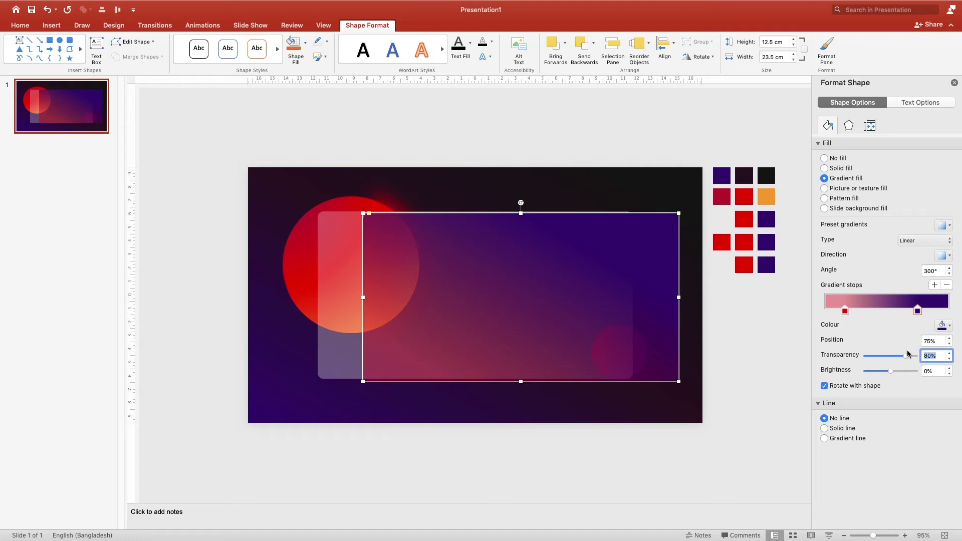
type("80")
key("Return")
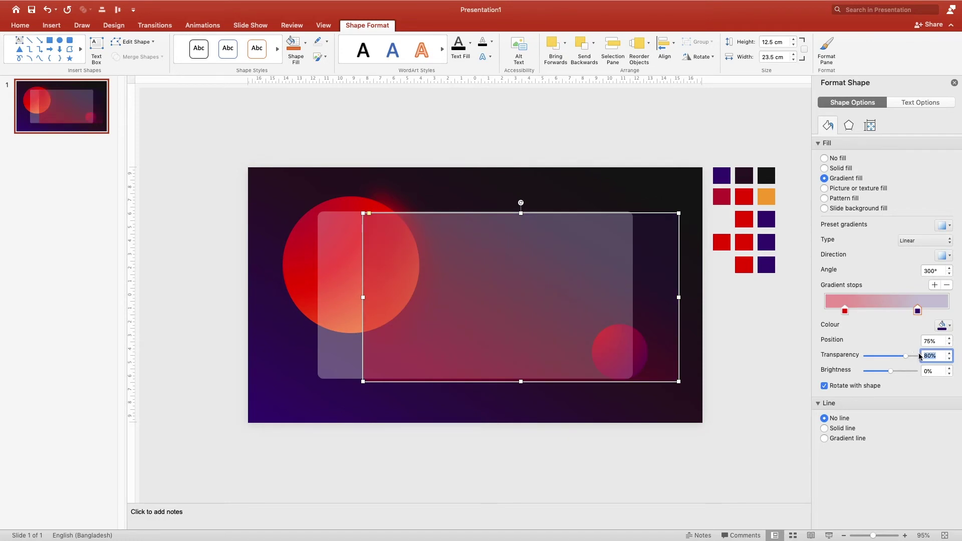
left_click_drag(930, 354, 915, 357)
type("90")
key("Return")
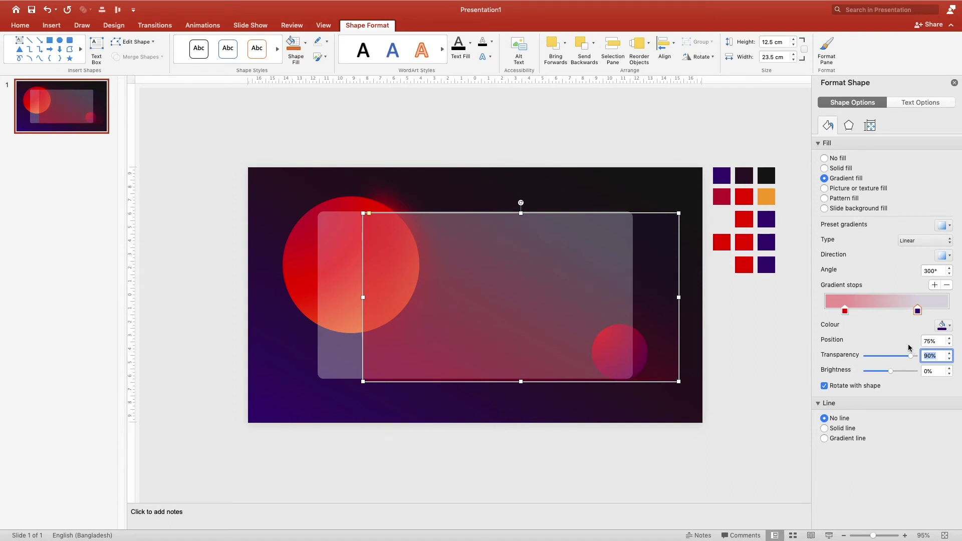
- Set the gradient direction to 45° and shift the rectangle right and down
left_click(949, 257)
left_click(860, 280)
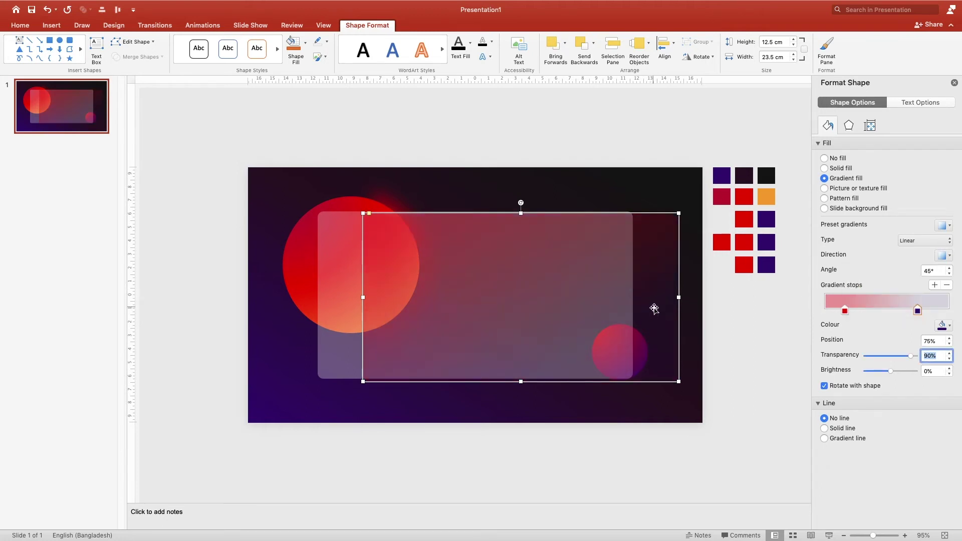
left_click_drag(655, 307, 687, 318)
left_click(332, 278)
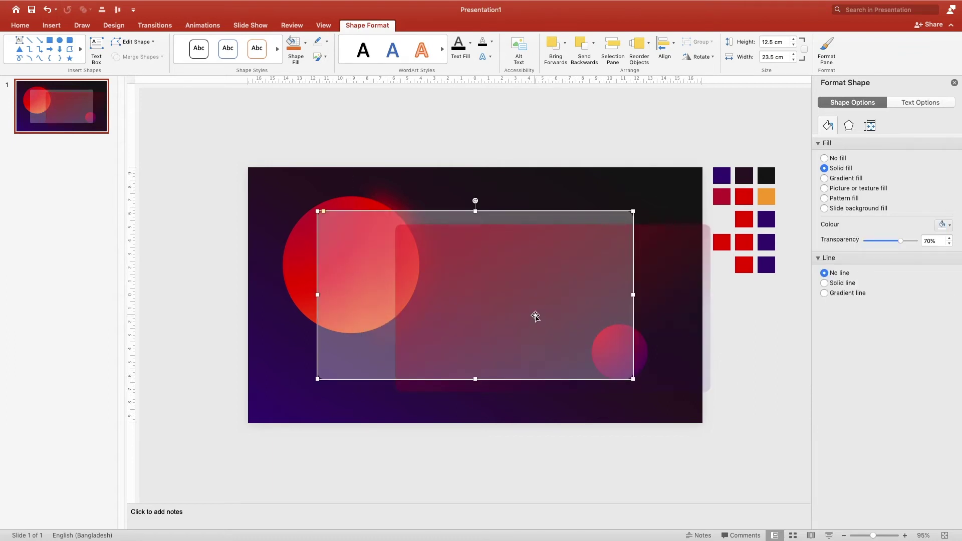
- Move the gradient rectangle over the frosted card and align it centre and middle on the slide
left_click(536, 316)
left_click_drag(575, 324, 500, 311)
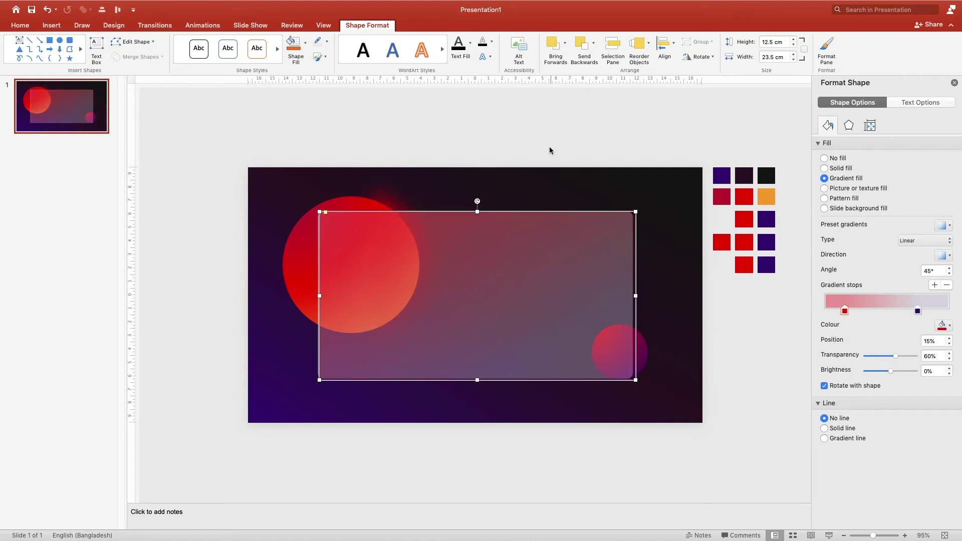
left_click(672, 44)
left_click(689, 82)
left_click(672, 44)
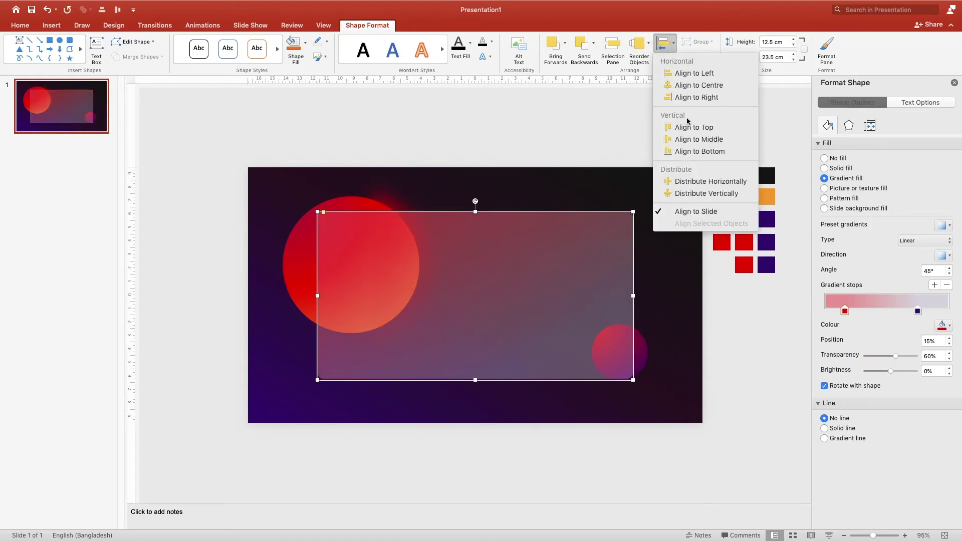
left_click(690, 140)
left_click(613, 193)
- Bring the small red circle in front of the card and nudge it slightly right
left_click(647, 340)
right_click(647, 341)
mouse_move(679, 384)
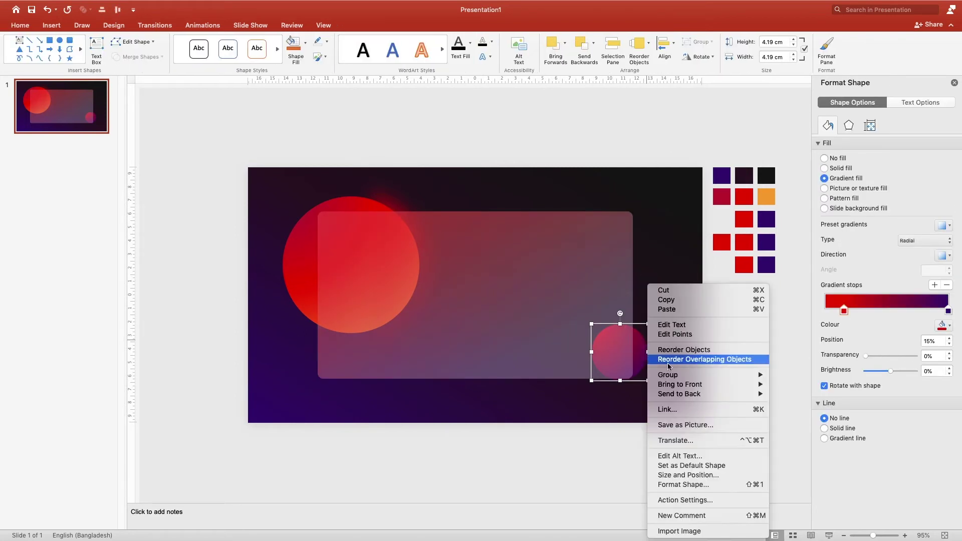
left_click(802, 384)
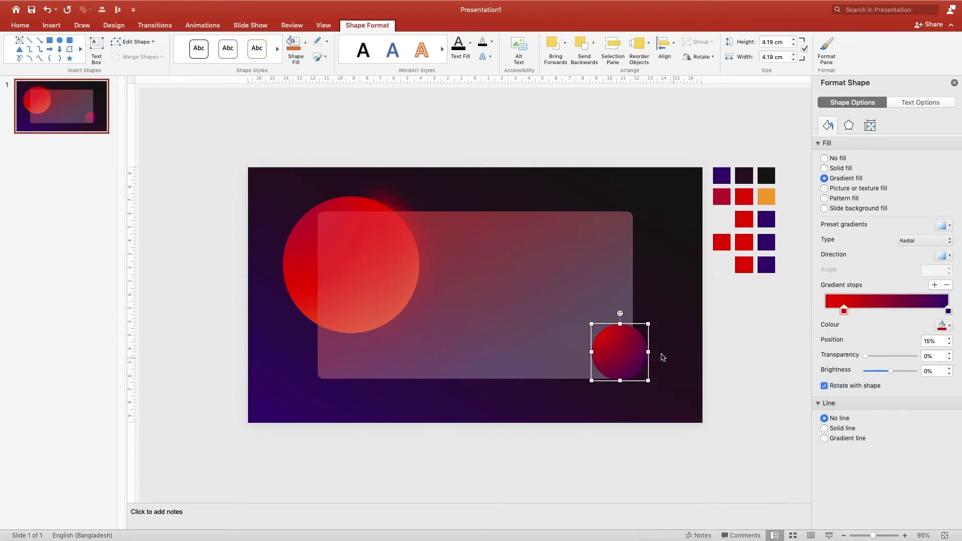
left_click_drag(637, 352, 647, 351)
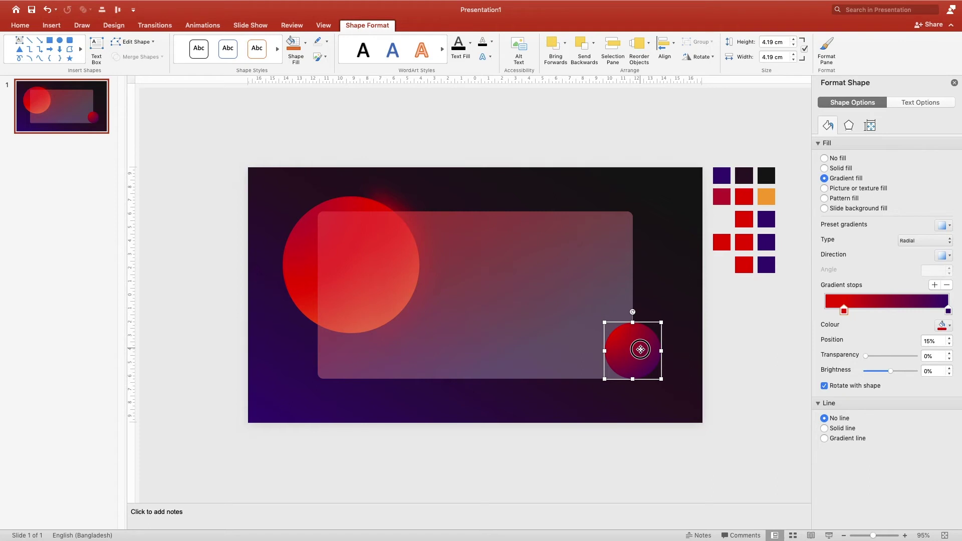
left_click(700, 329)
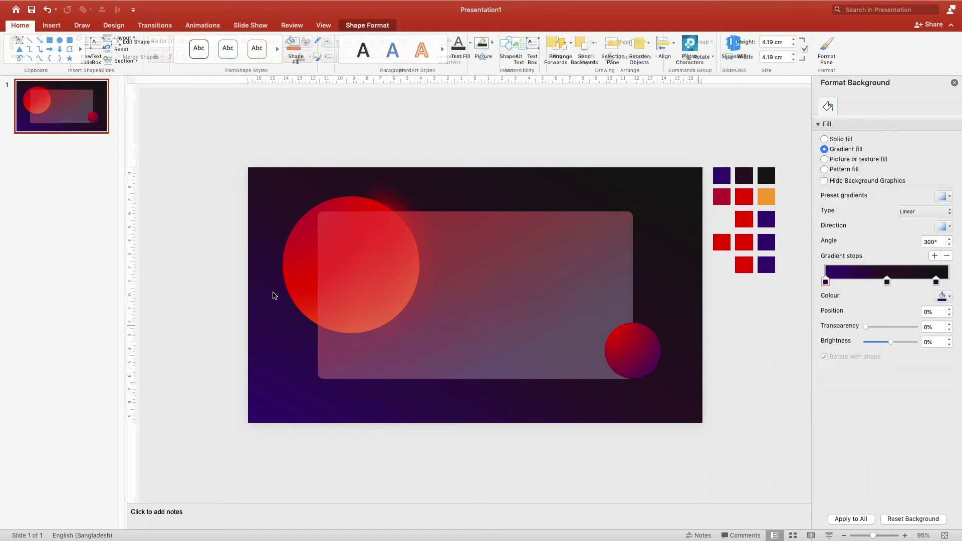
- Drag the large red circle group left and down across the card's left edge
left_click_drag(296, 227, 257, 240)
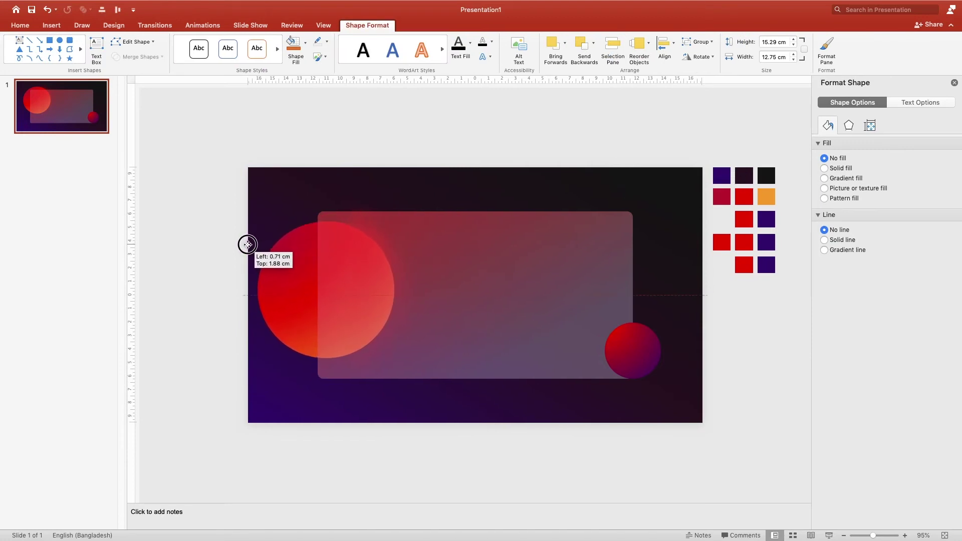
left_click_drag(257, 240, 247, 245)
left_click(298, 255)
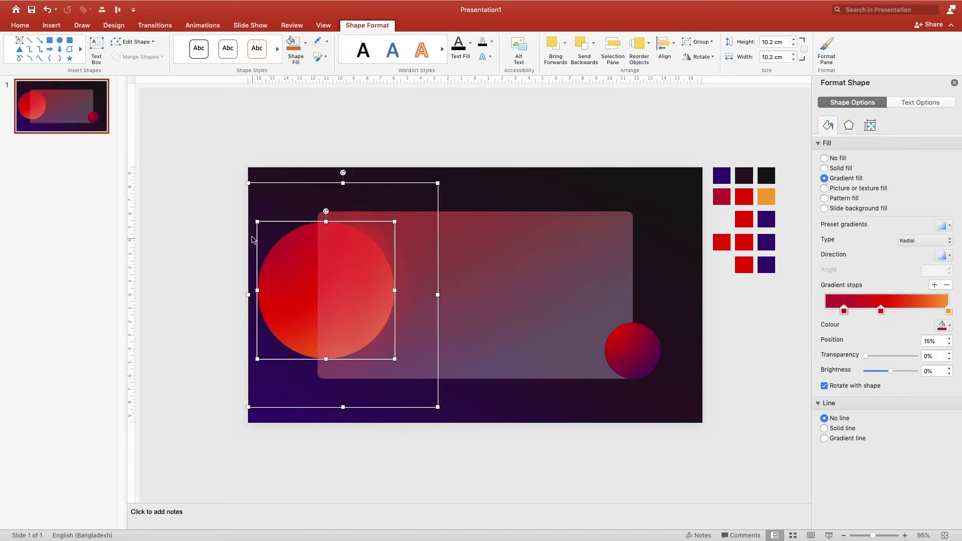
left_click(254, 183)
left_click_drag(254, 183, 257, 186)
- Fine-tune the circle group's position with arrow-key nudges right and down
left_click(294, 242)
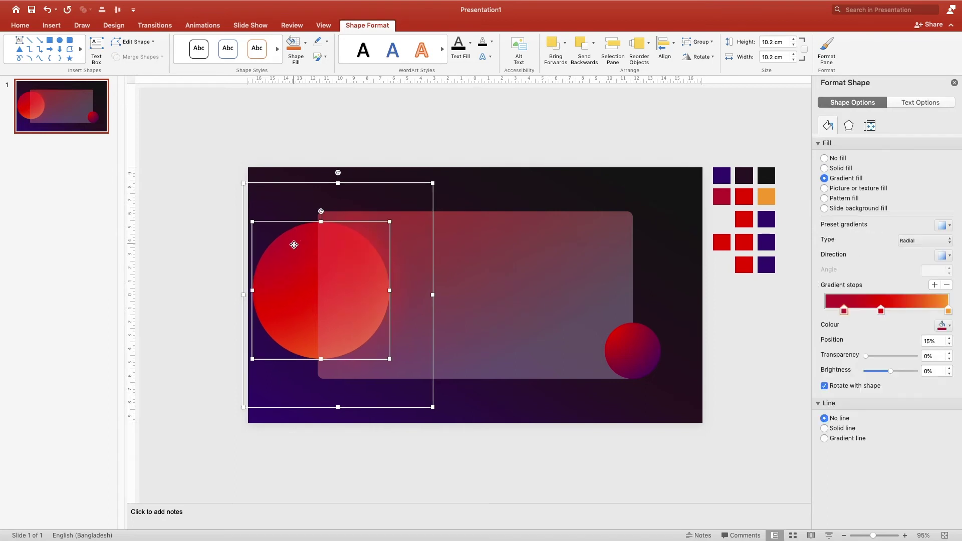
left_click(314, 183)
key("Left")
key("Left")
key("Right")
key("Right")
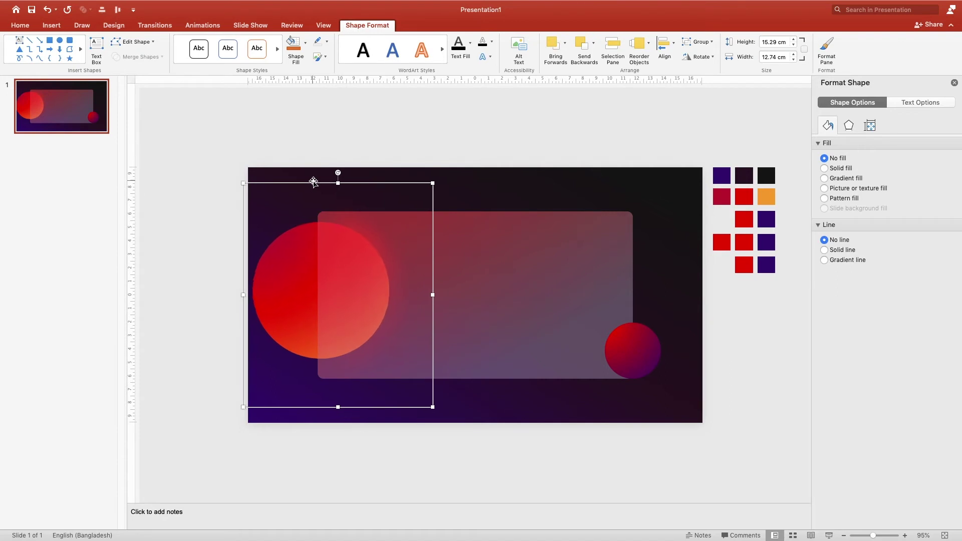
key("Right")
key("Right")
key("Down")
key("Down")
key("Down")
key("Down")
key("Right")
key("Right")
left_click(468, 179)
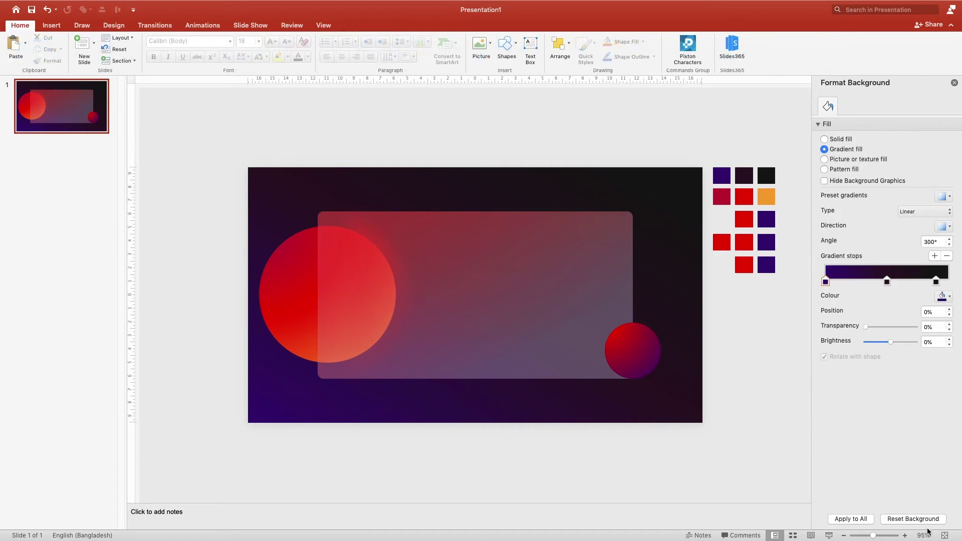
left_click(905, 535)
- Remove the colour swatch squares beside the slide
left_click(905, 536)
left_click(905, 536)
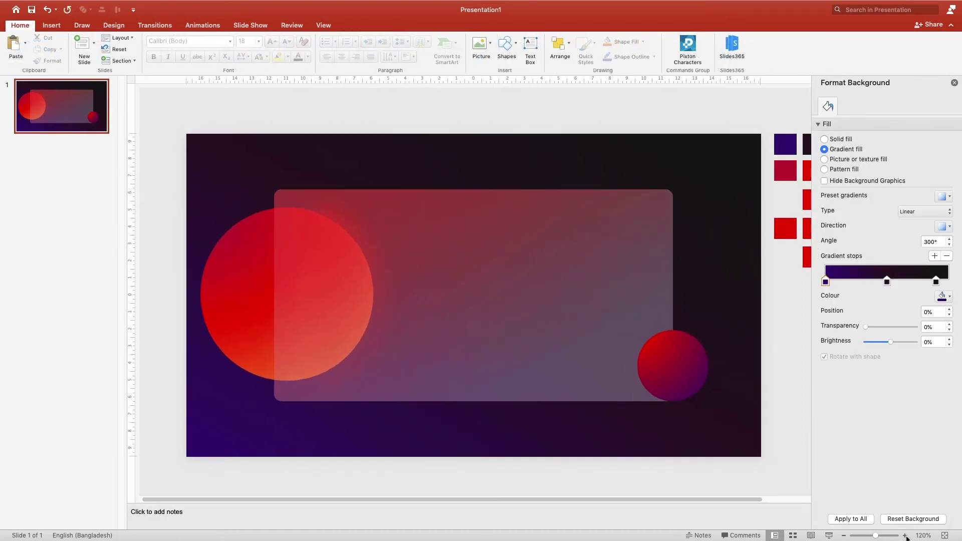
left_click(844, 536)
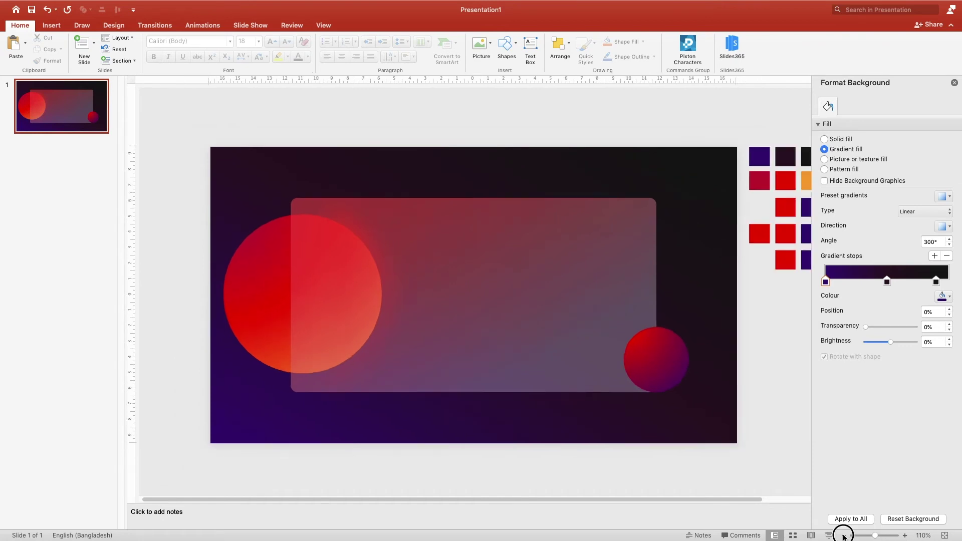
left_click(844, 536)
left_click(844, 536)
left_click_drag(690, 157, 791, 321)
left_click(785, 377)
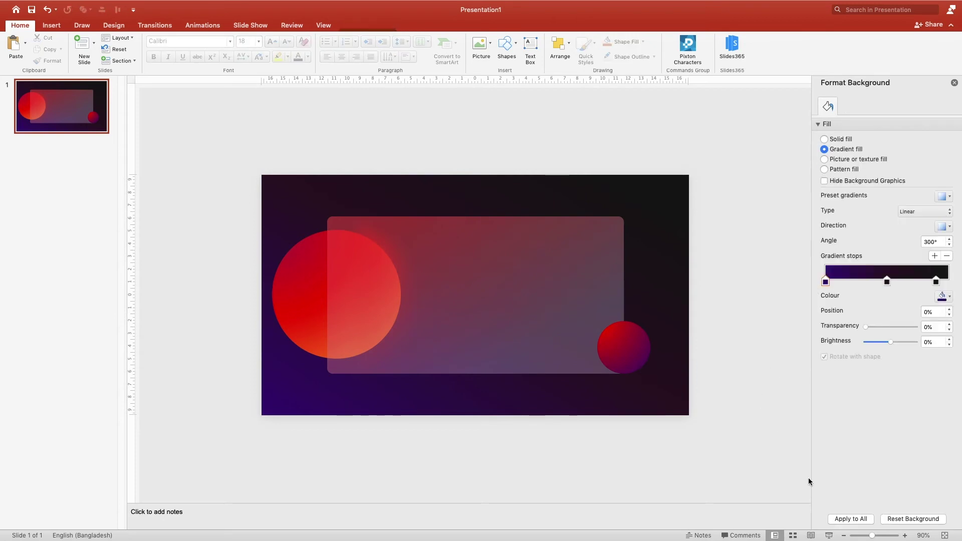
- Close the Format Background pane and zoom the slide to 130%
left_click(905, 535)
left_click(905, 536)
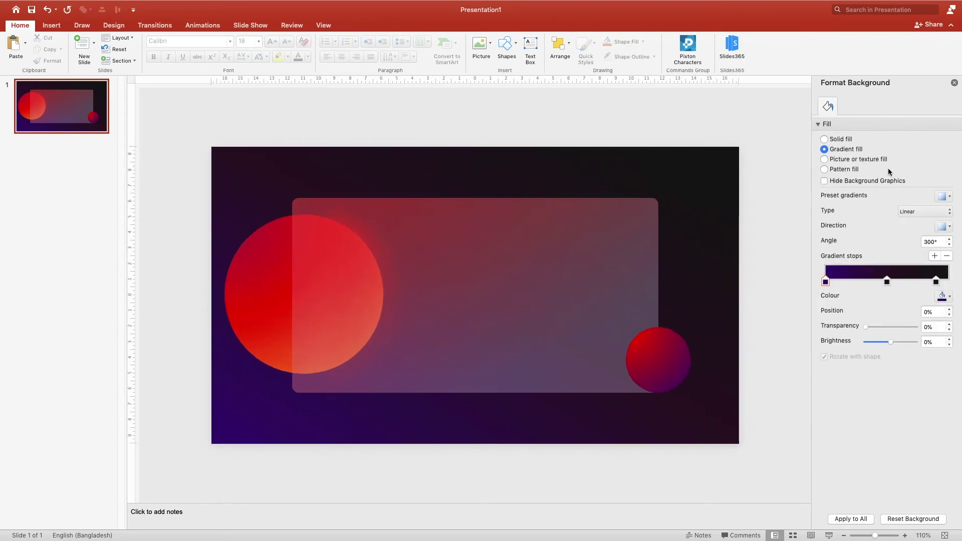
left_click(954, 83)
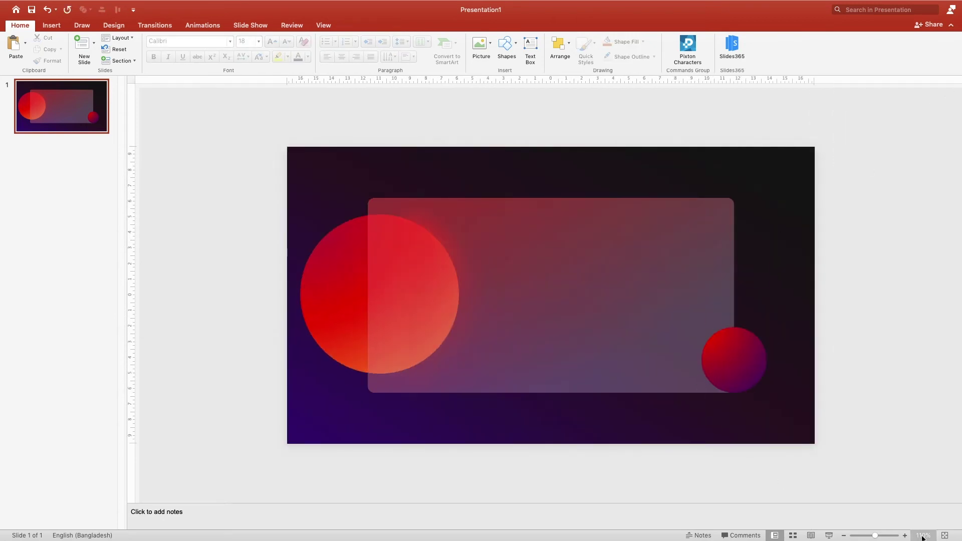
left_click(905, 536)
left_click(905, 536)
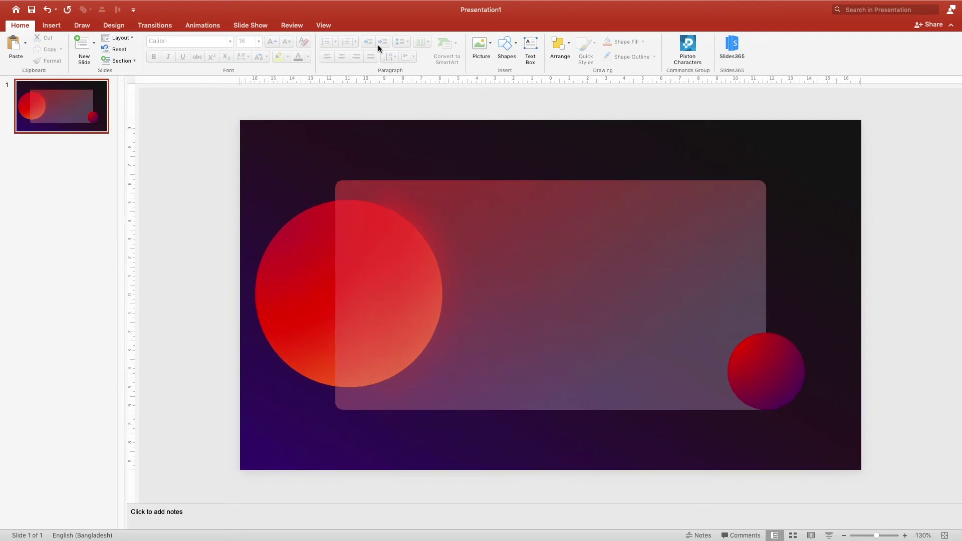
left_click(531, 45)
- Draw a text box at the card's top right and correct its text to TECHBOARD360
mouse_move(670, 190)
left_mouse_down()
mouse_move(738, 218)
mouse_move(747, 206)
left_mouse_up()
type("TECHBOPARD")
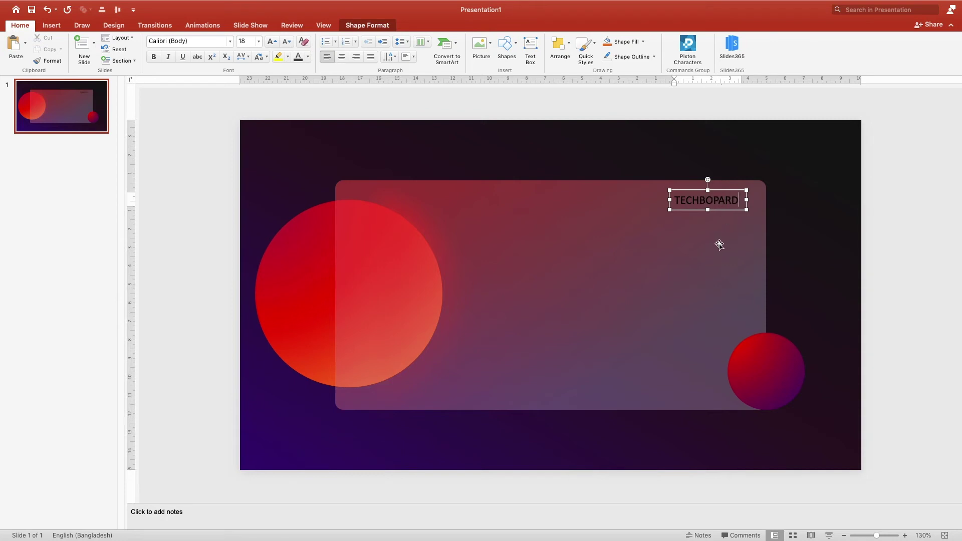
left_click(718, 200)
key("BackSpace")
type("360")
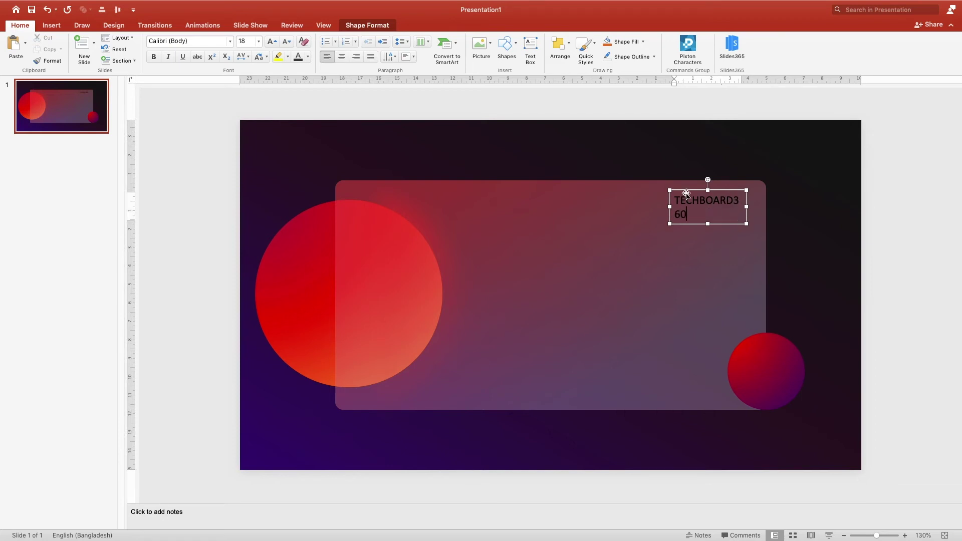
left_click(682, 191)
- Format TECHBOARD360 as white Gotham Thin at 10.5 pt with Loose character spacing
left_click(230, 41)
mouse_move(225, 121)
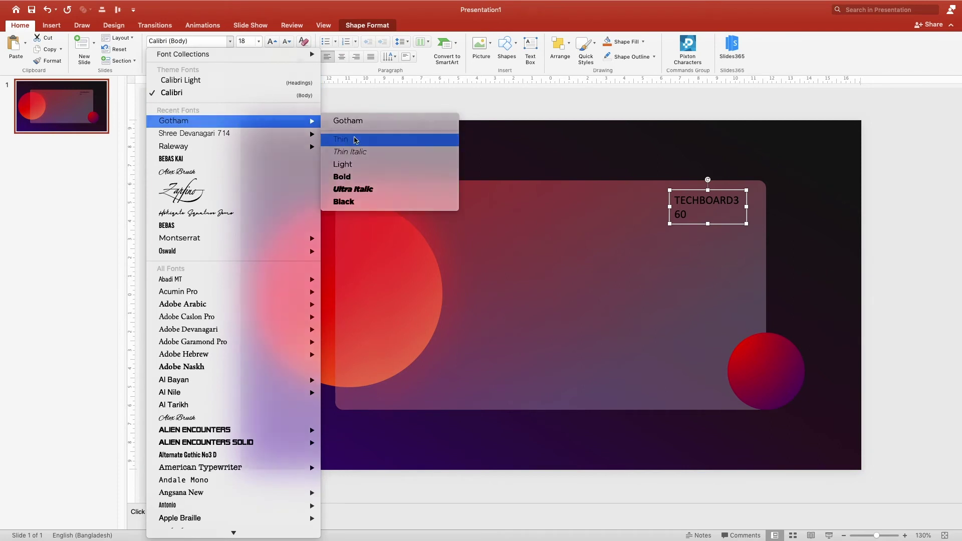
left_click(355, 141)
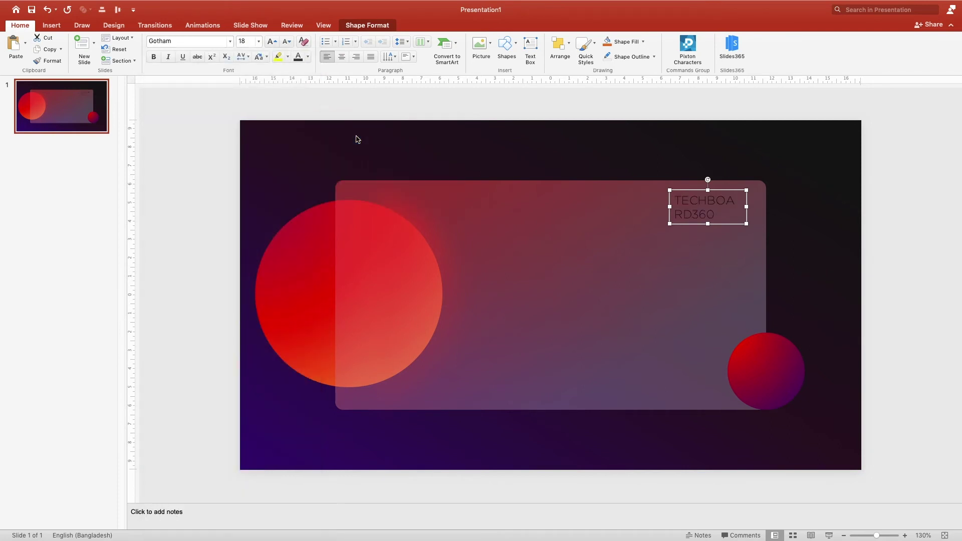
left_click(250, 42)
type("11")
key("Return")
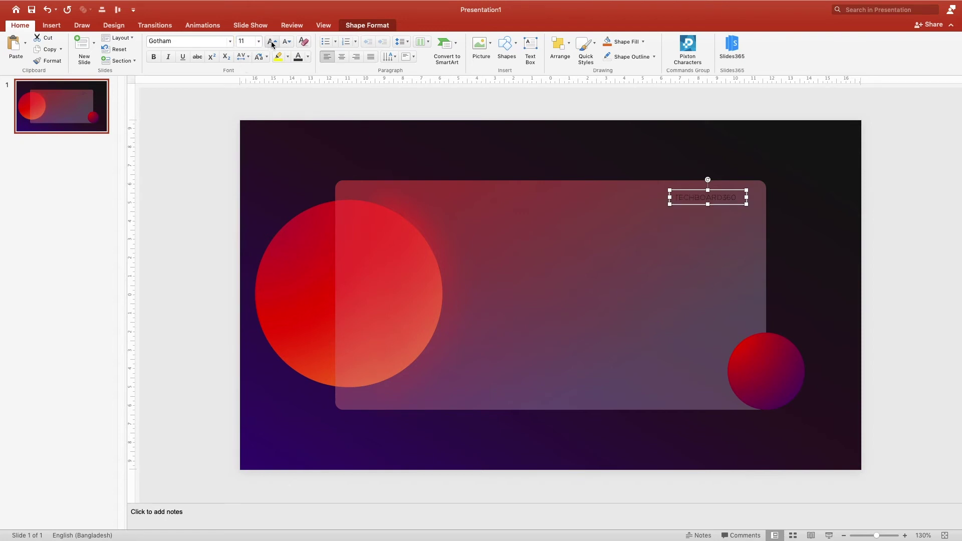
left_click(286, 41)
left_click(308, 57)
left_click(303, 85)
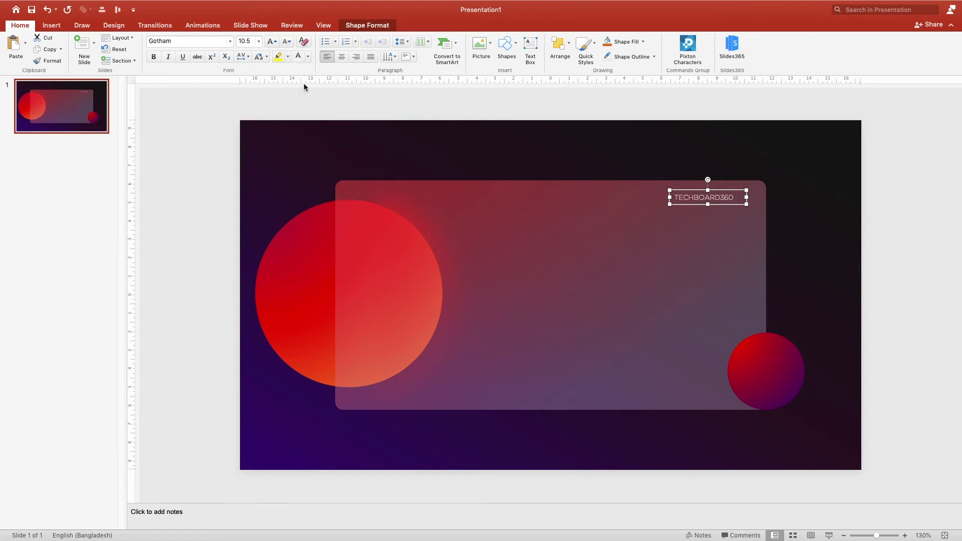
left_click(243, 57)
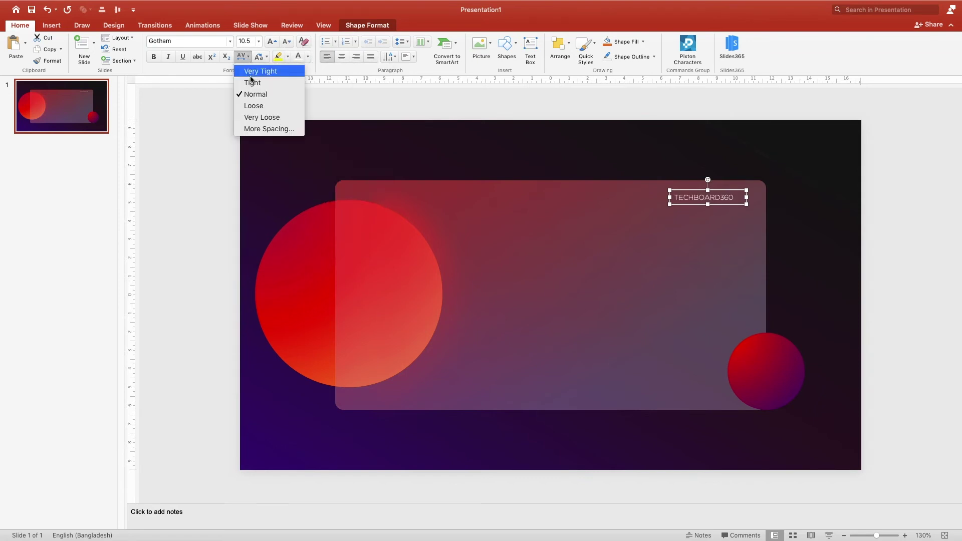
left_click(259, 105)
- Widen the label to fit one line and place it in the card's top-right corner
mouse_move(670, 202)
left_mouse_down()
mouse_move(650, 202)
mouse_move(711, 202)
left_mouse_up()
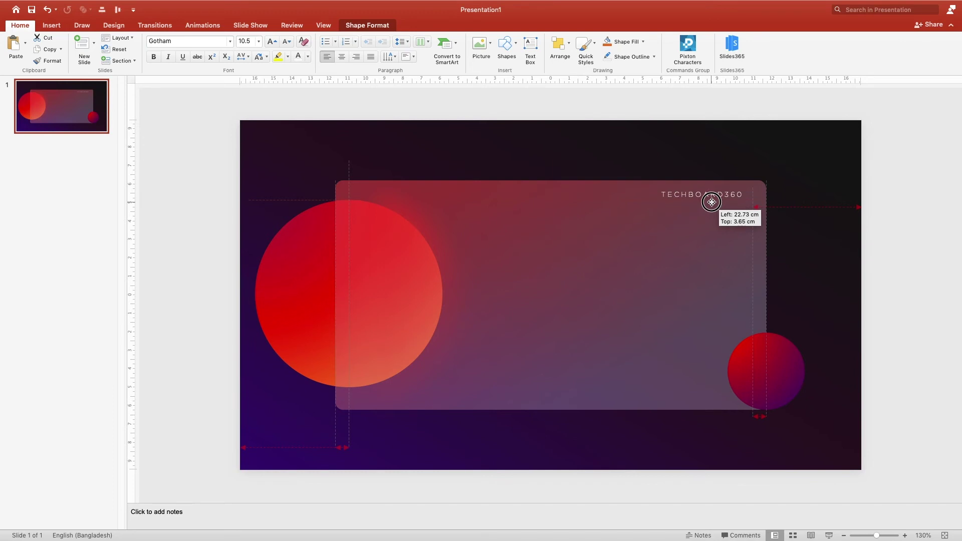
left_click_drag(712, 202, 711, 201)
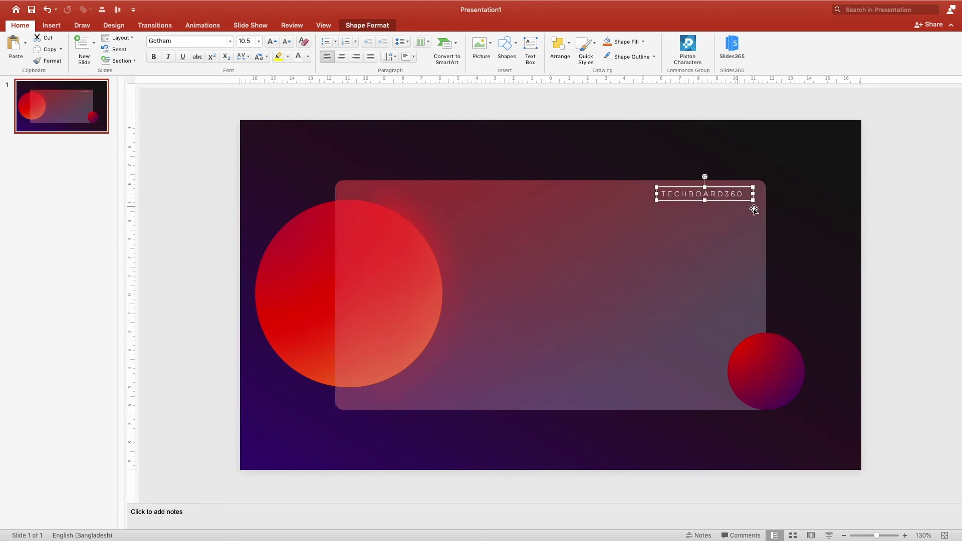
left_click(807, 209)
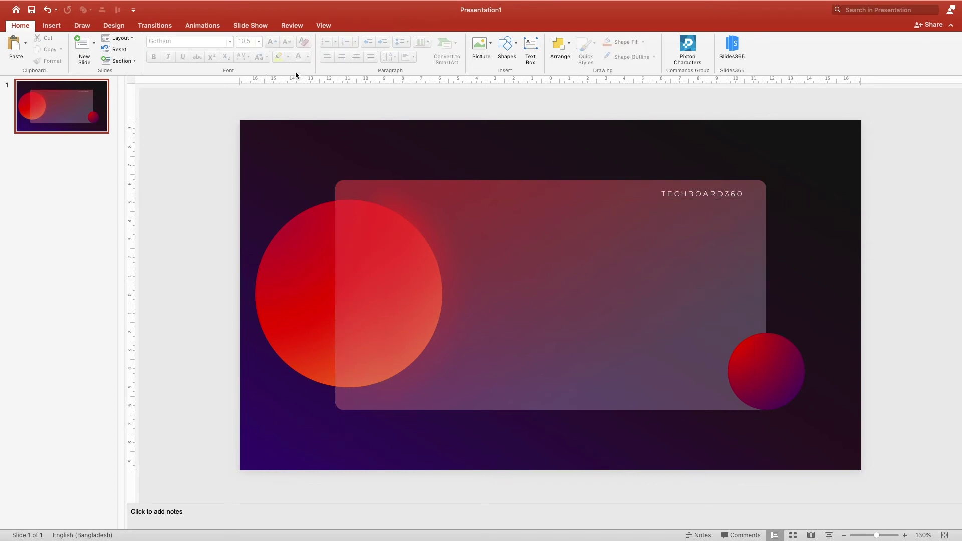
left_click(530, 45)
- Add a text box on the card reading MAKE YOUR in Gotham Black
left_click_drag(446, 234, 598, 270)
type("MAKE YOUR")
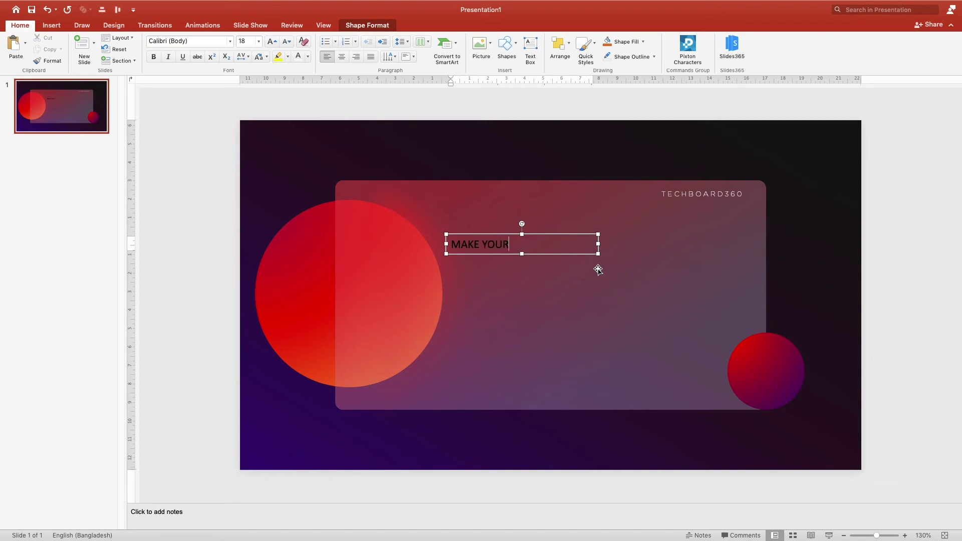
left_click(554, 236)
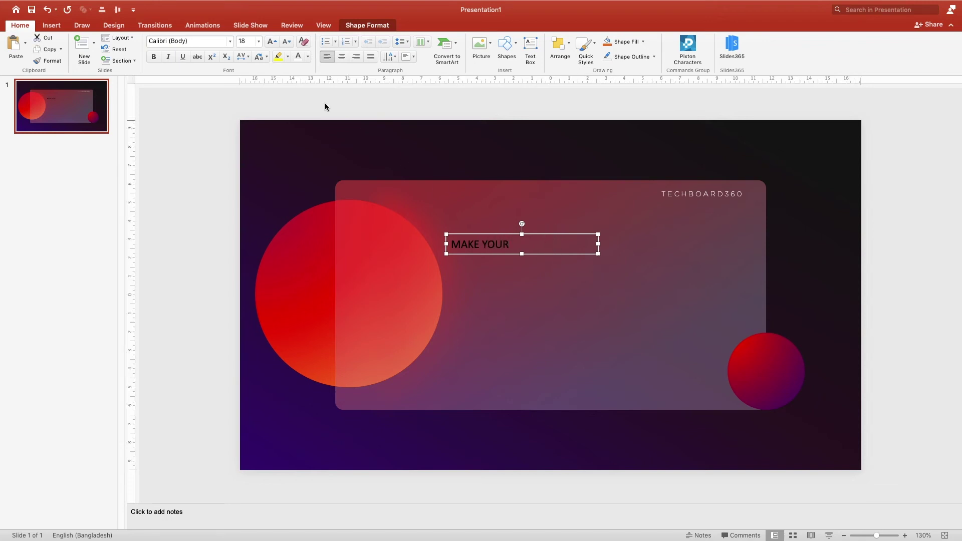
left_click(230, 42)
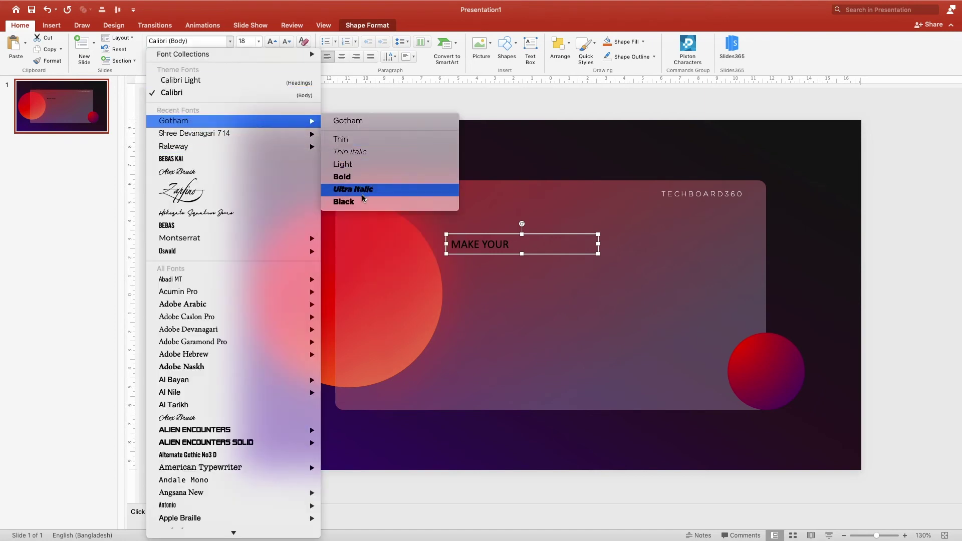
left_click(364, 201)
- Make the heading white, 28 pt on one line, and position it beside the large circle
left_click(299, 56)
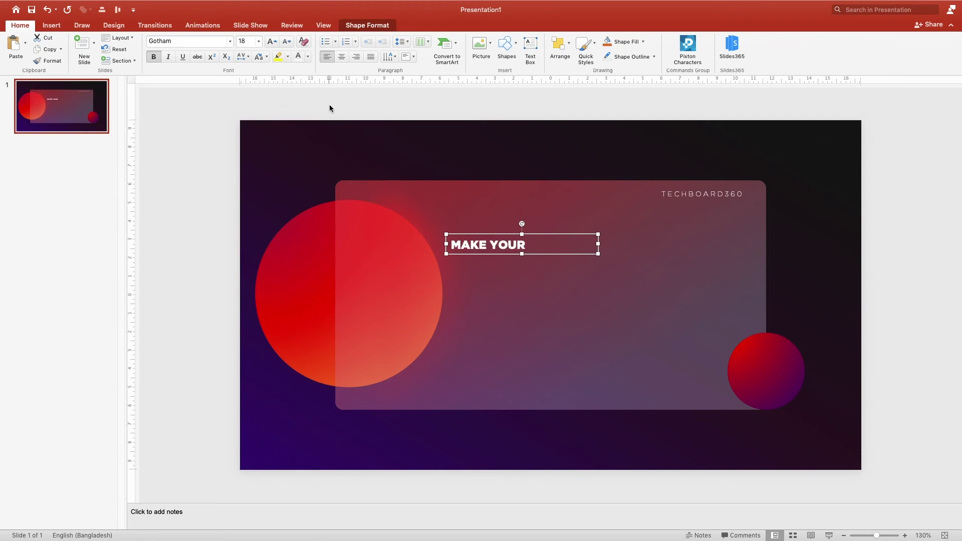
left_click(271, 42)
left_click(271, 42)
left_click(270, 42)
left_click(271, 43)
left_click(270, 42)
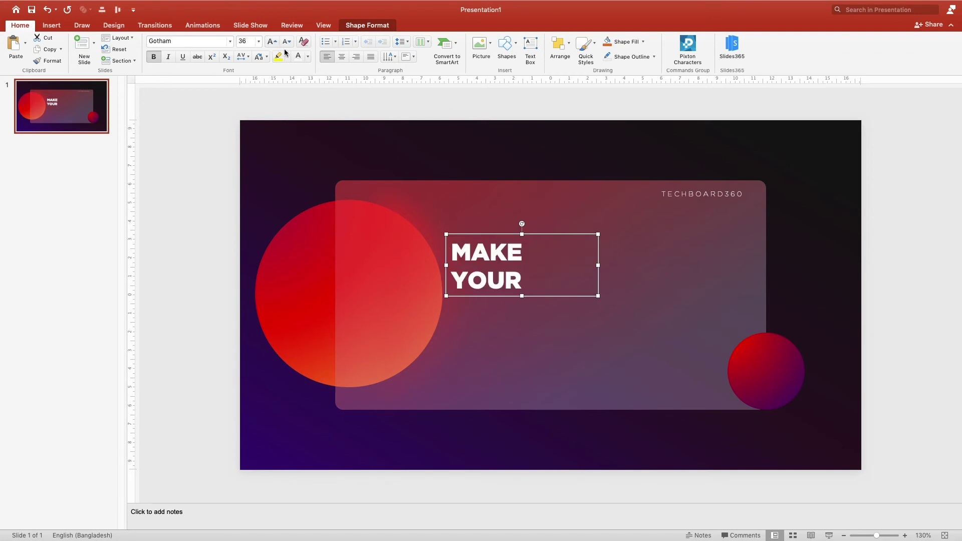
left_click(287, 41)
left_click(286, 41)
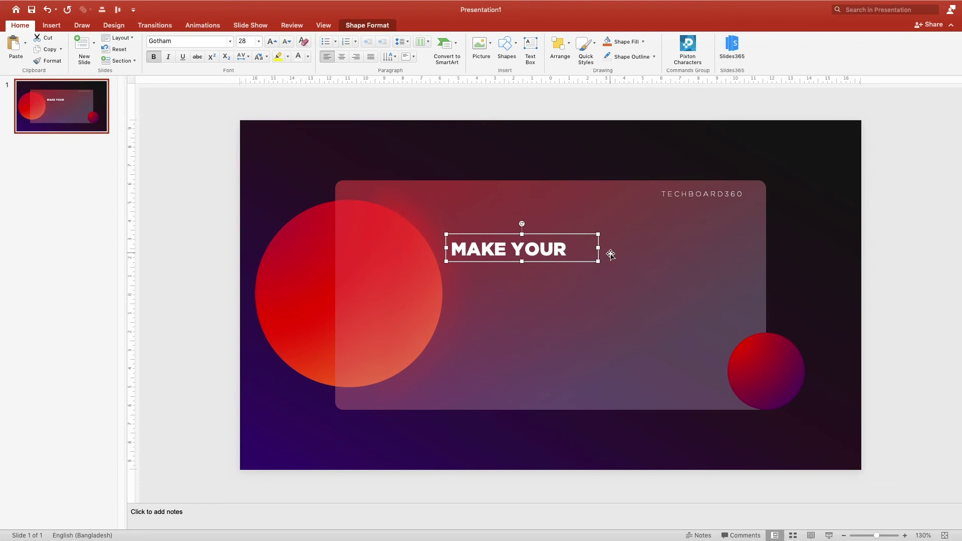
left_click_drag(565, 261, 574, 267)
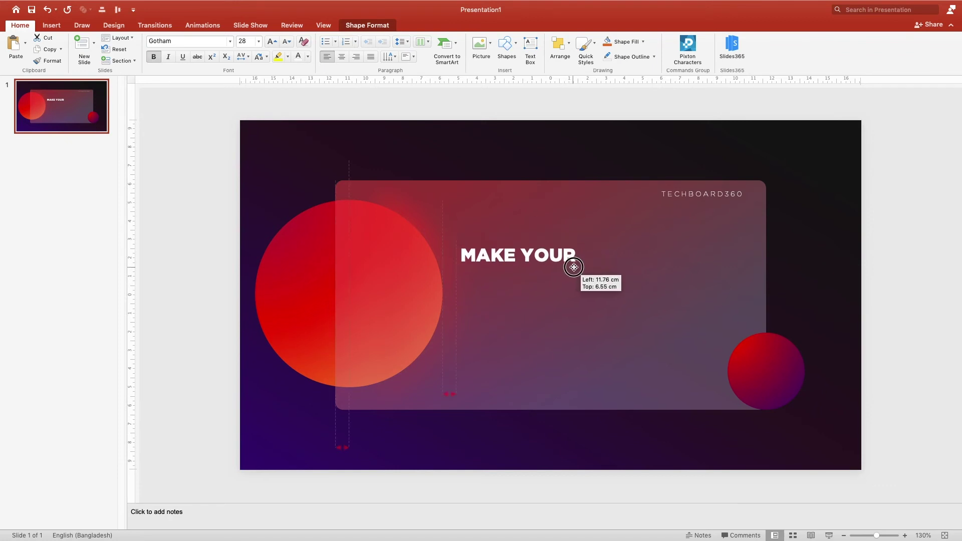
left_click_drag(574, 267, 572, 269)
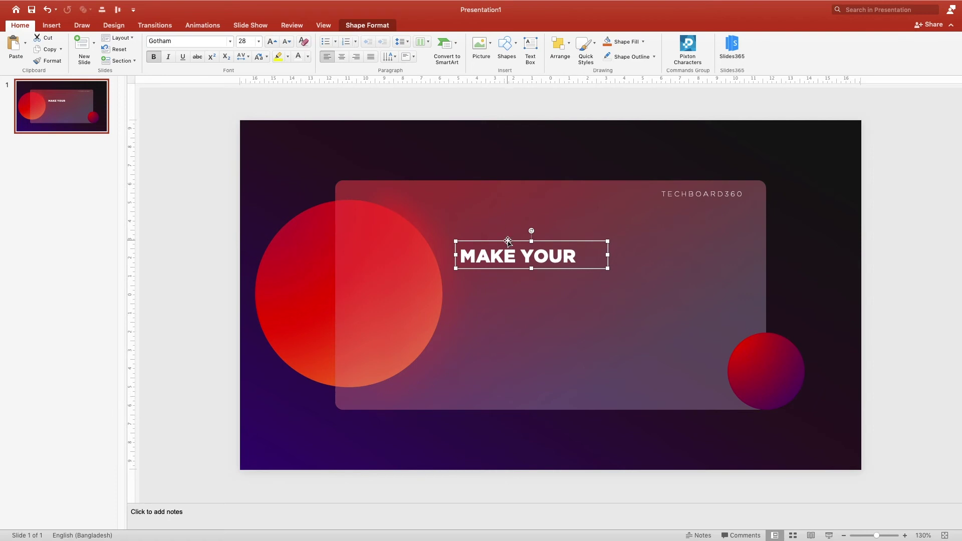
- Duplicate the heading below itself, retype it as WORKS MATTER and widen it to one line
key("ctrl+d")
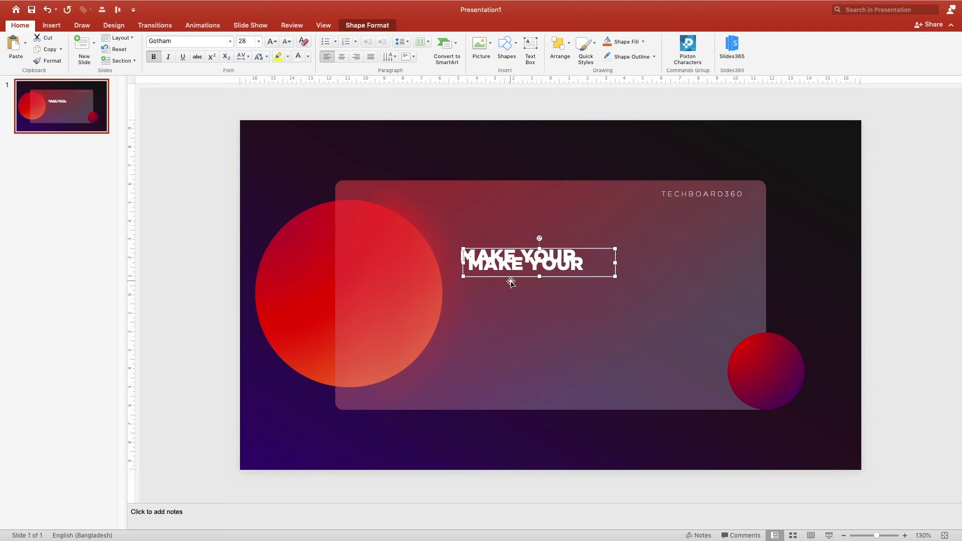
left_click_drag(511, 278, 502, 285)
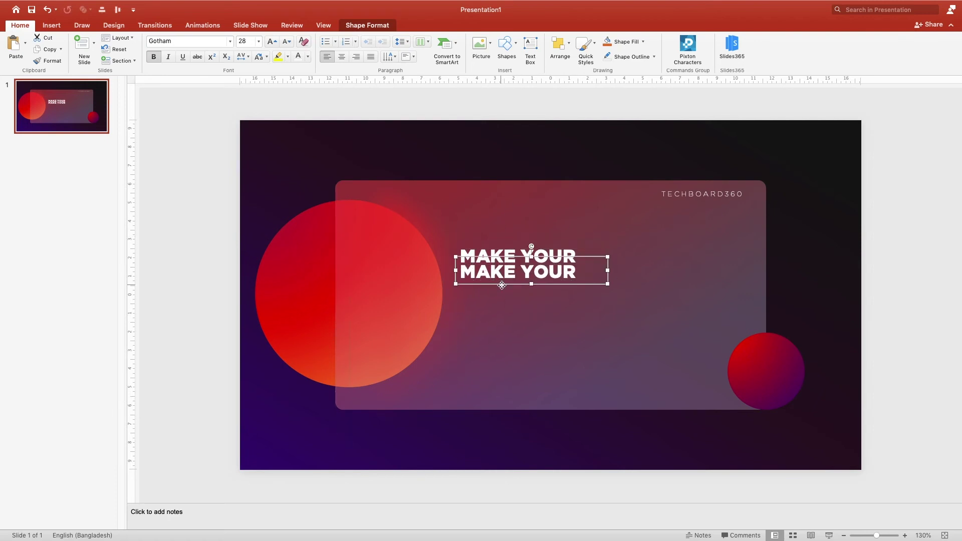
key("Down")
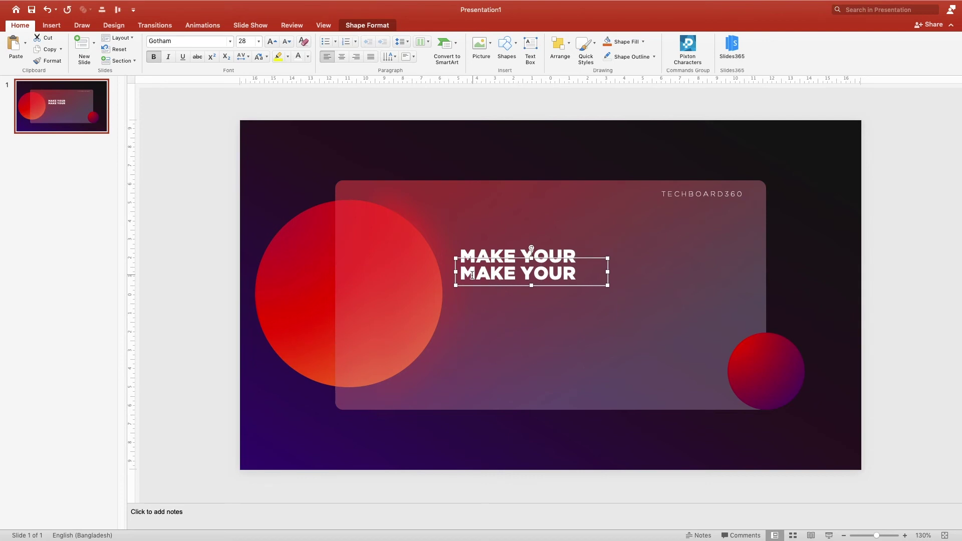
left_click(474, 275)
left_click_drag(464, 274, 581, 275)
type("WORKS MATTER")
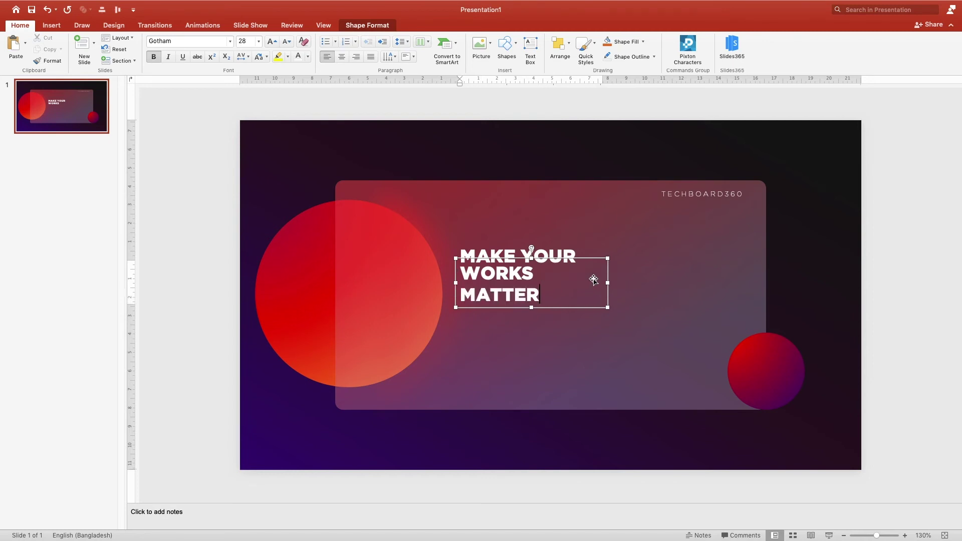
left_click_drag(608, 282, 641, 283)
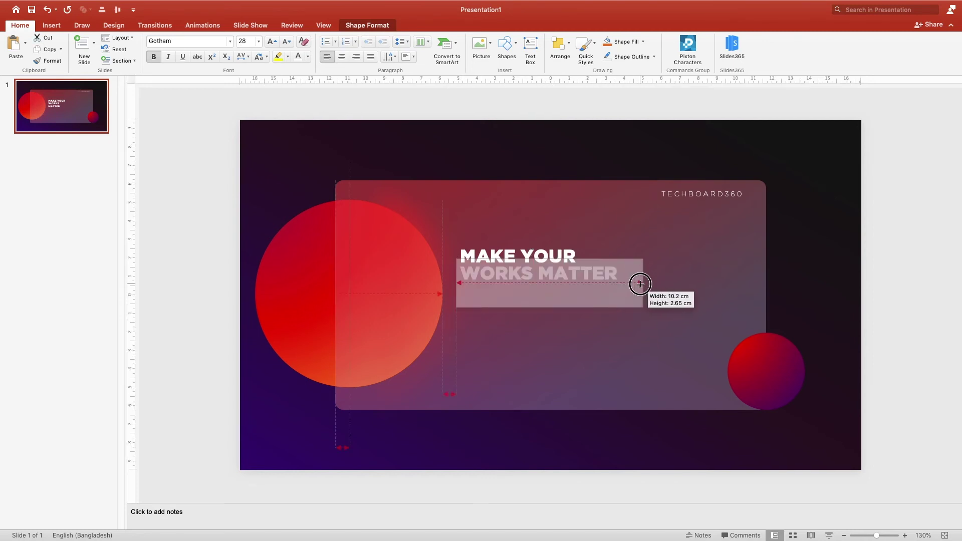
left_click_drag(544, 259, 544, 261)
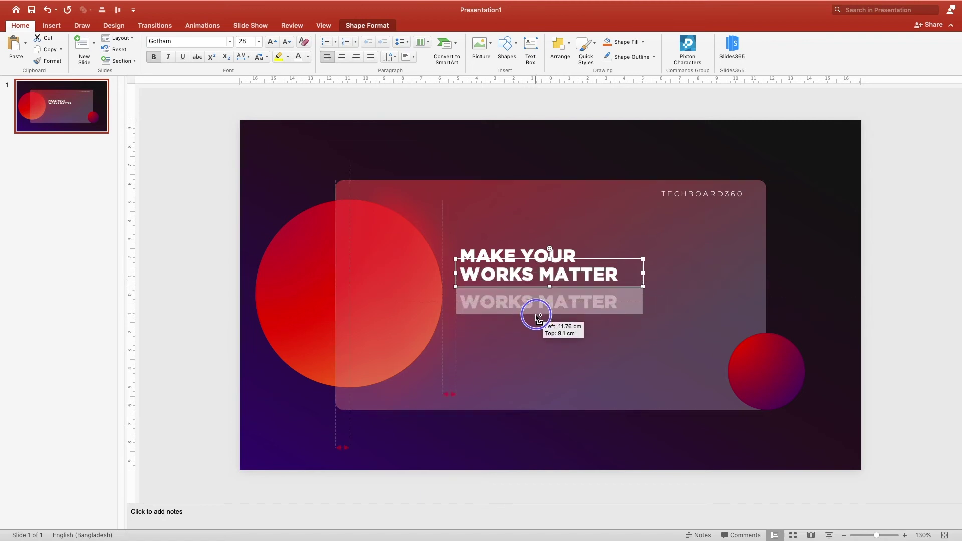
- Copy WORKS MATTER below as a subtitle in 12 pt Gotham Thin
left_click_drag(538, 288, 539, 316, "alt")
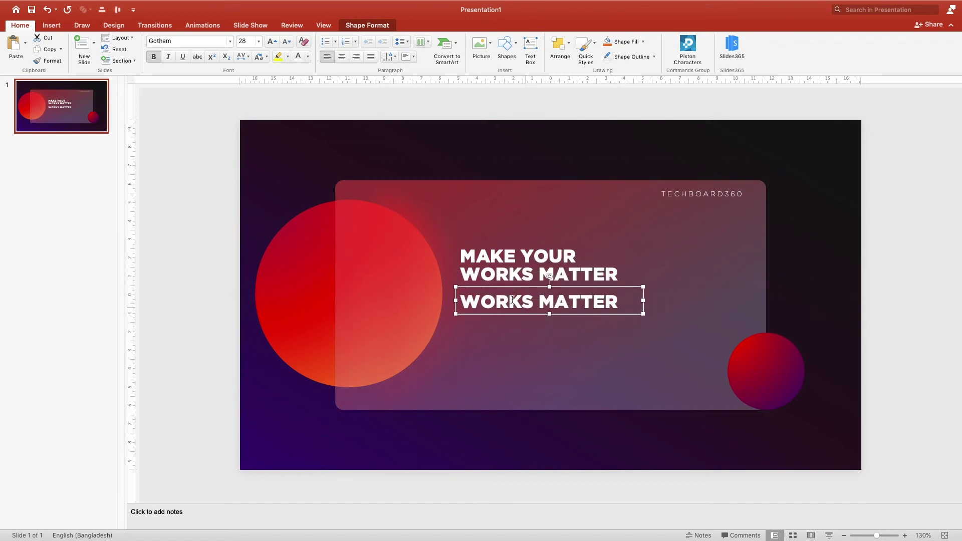
left_click(287, 43)
left_click(287, 43)
left_click(286, 42)
left_click(286, 43)
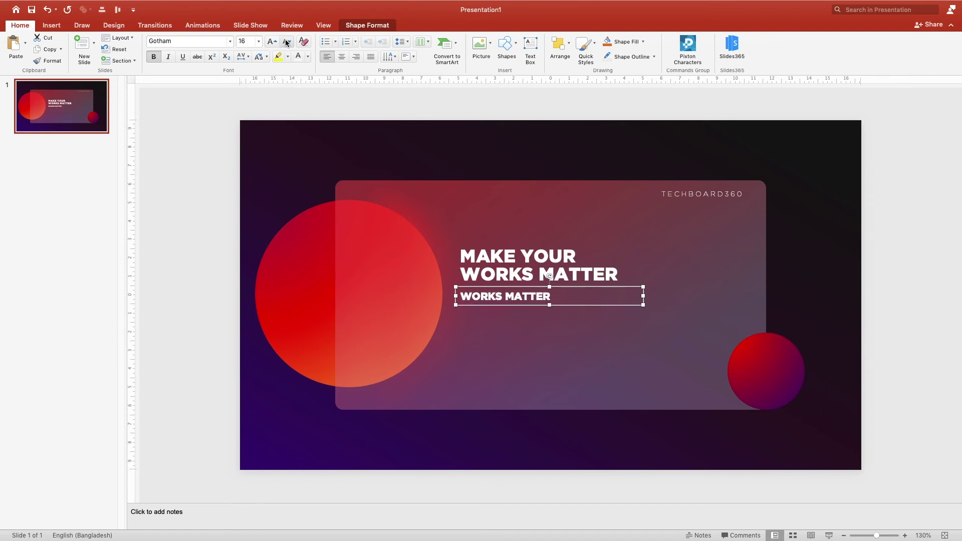
left_click(286, 43)
left_click(287, 42)
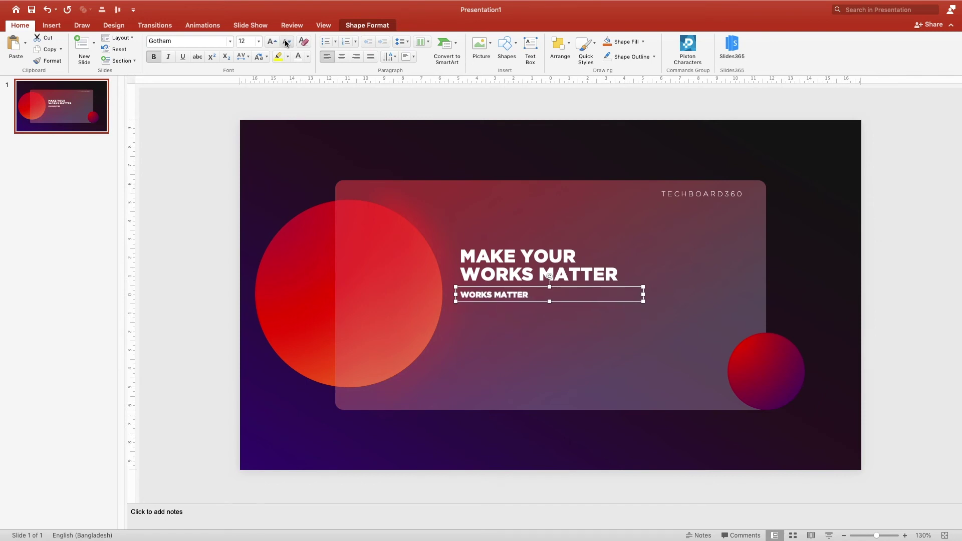
left_click(286, 43)
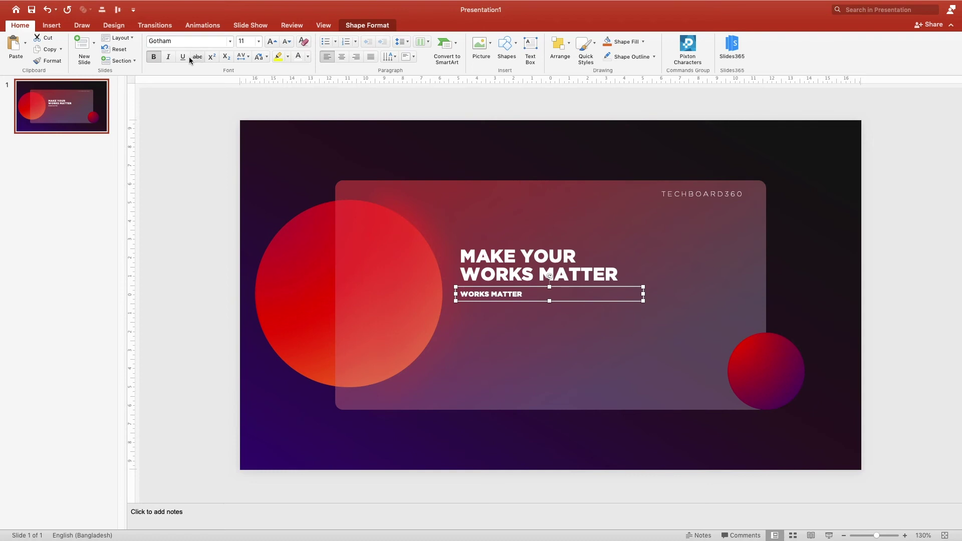
left_click(232, 41)
mouse_move(226, 120)
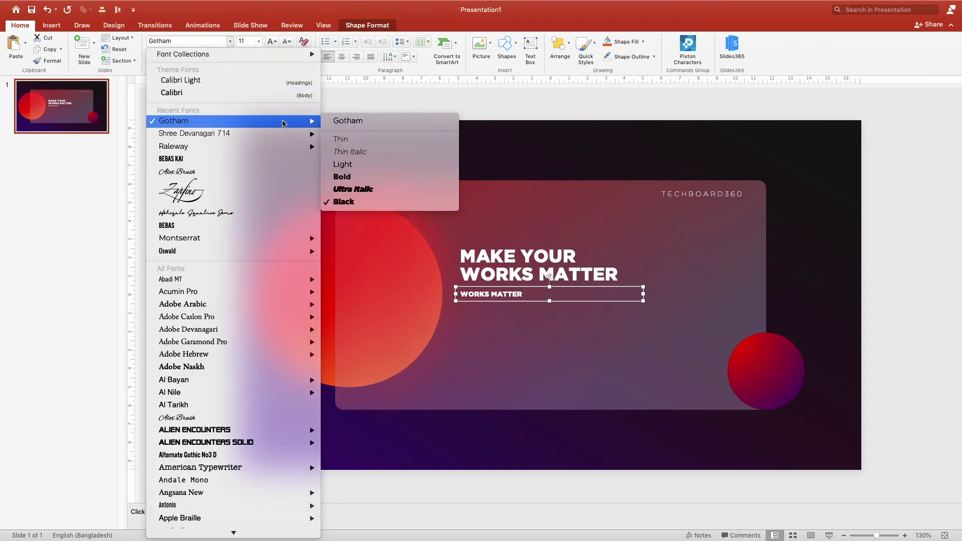
left_click(345, 141)
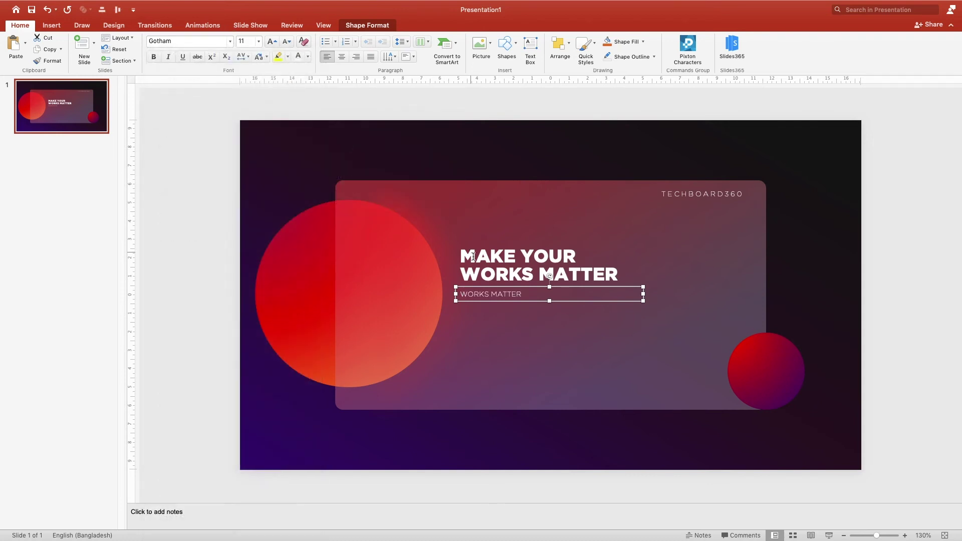
- Retype the subtitle as SUBSCRIBE FOR MORE under the heading with Loose character spacing
left_click_drag(461, 294, 544, 291)
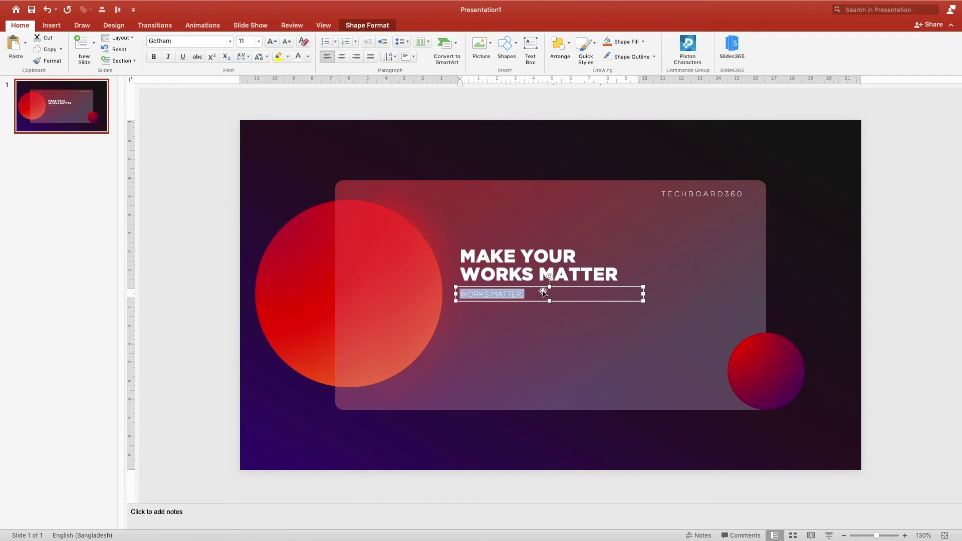
type("SUBSC")
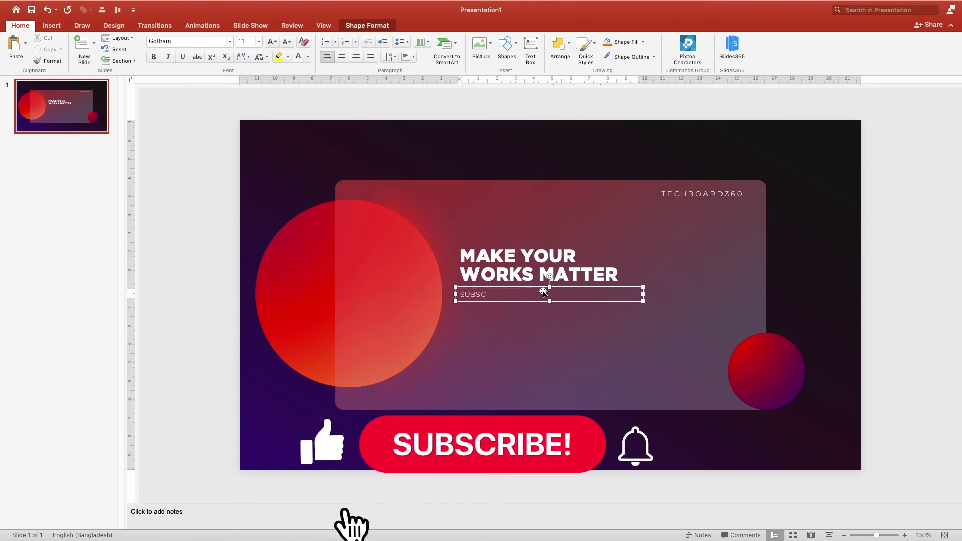
type("RIBE FOR ")
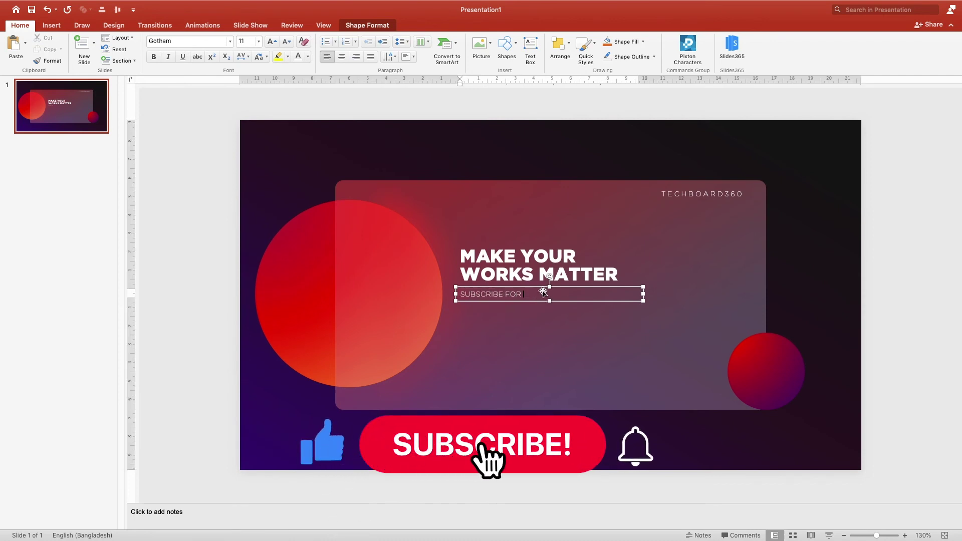
type("MORE")
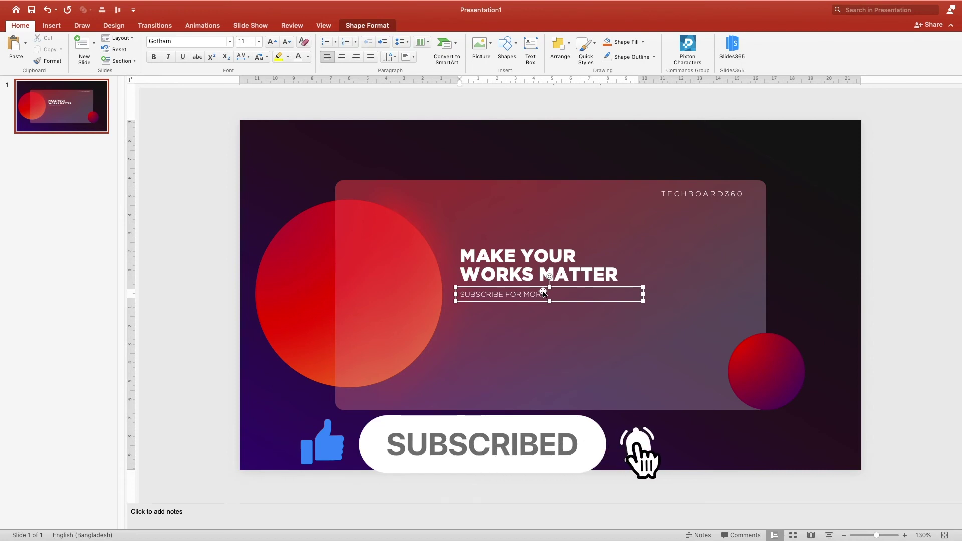
left_click_drag(573, 292, 575, 287)
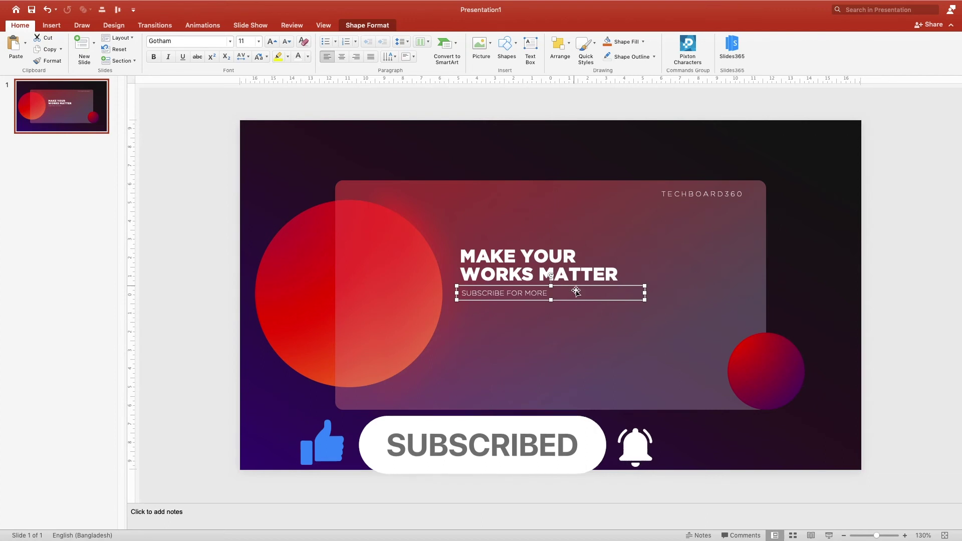
left_click(243, 56)
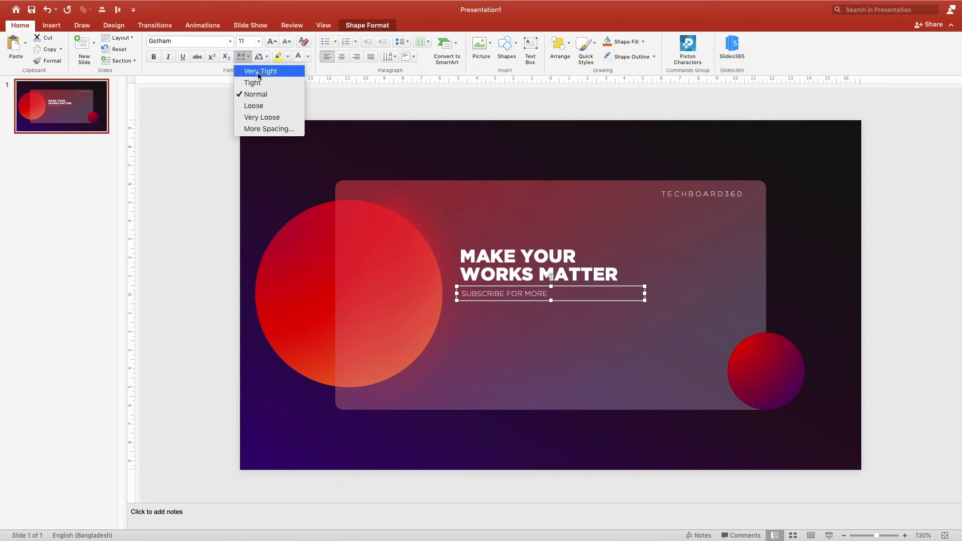
left_click(264, 107)
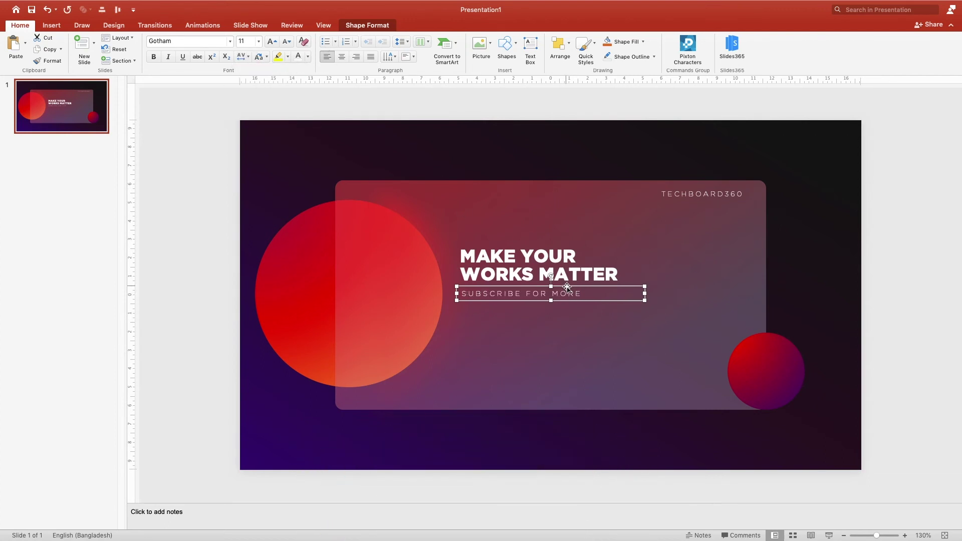
left_click(893, 297)
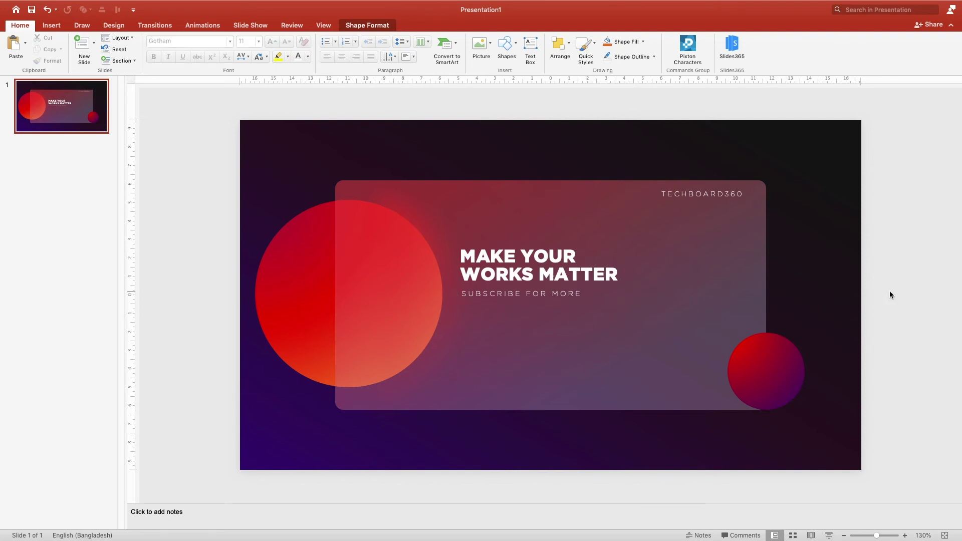
left_click(541, 296)
left_click(560, 288)
- Copy the subtitle down near the card's bottom and retype it as EXPLORE
left_click_drag(563, 292, 551, 382)
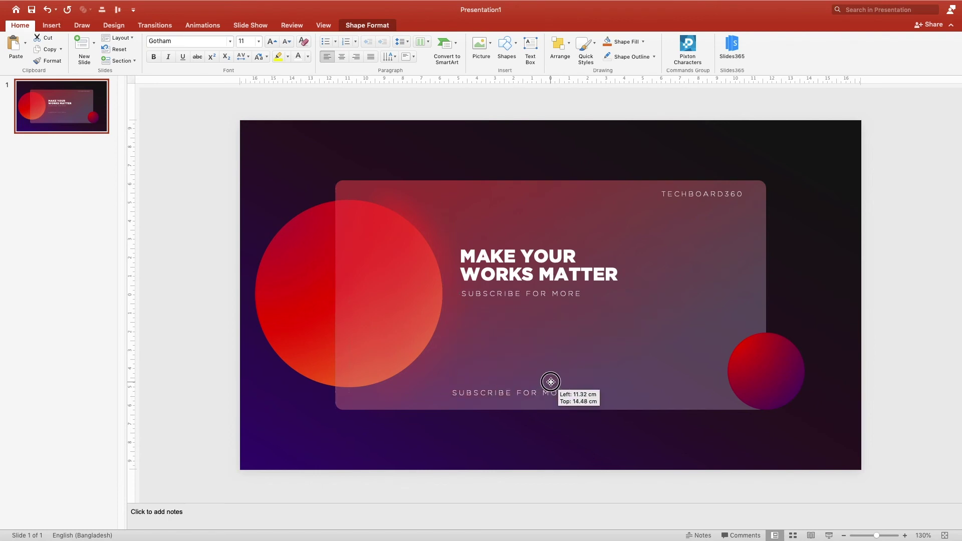
left_click_drag(551, 382, 550, 384)
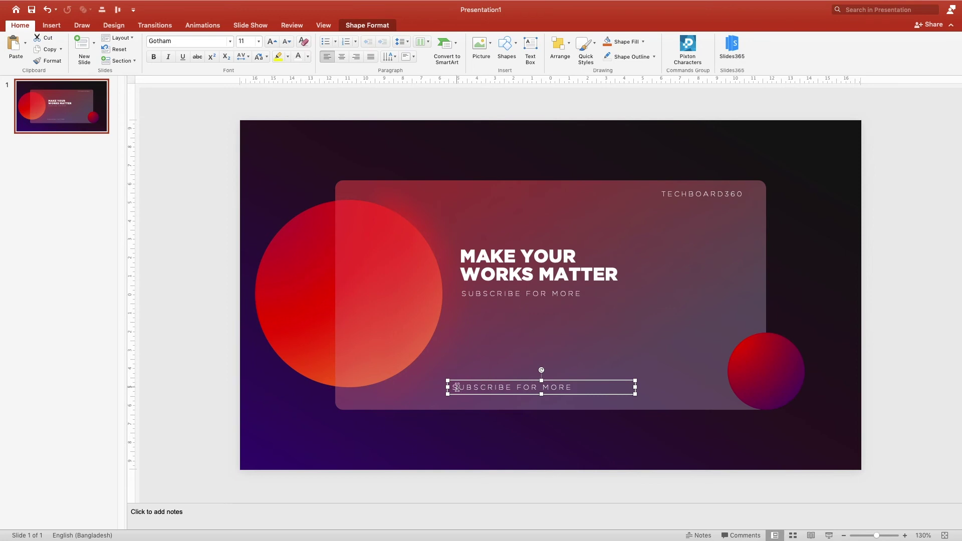
left_click_drag(457, 387, 566, 383)
type("EXPLORE")
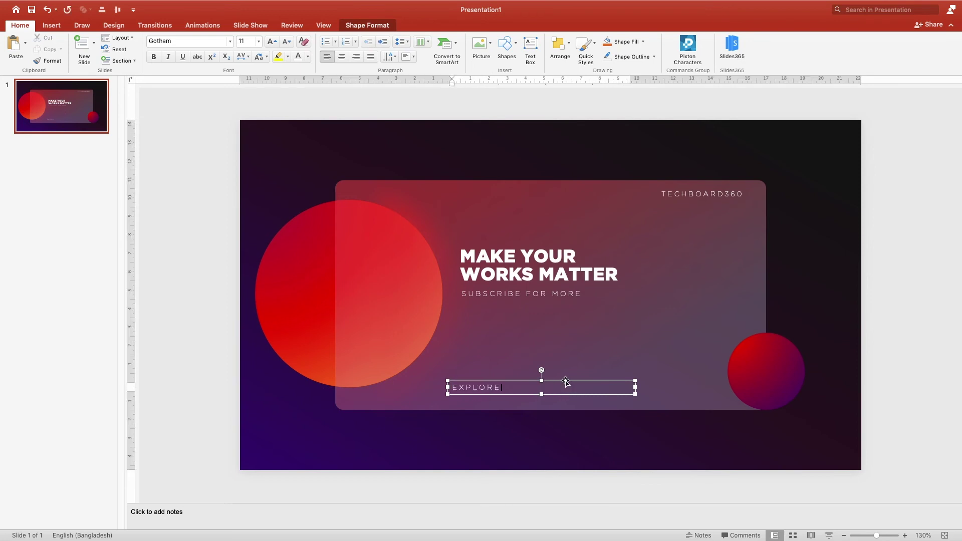
left_click(527, 378)
- Set EXPLORE to 10 pt with Very Loose spacing and nudge it slightly lower
left_click(287, 43)
left_click(287, 43)
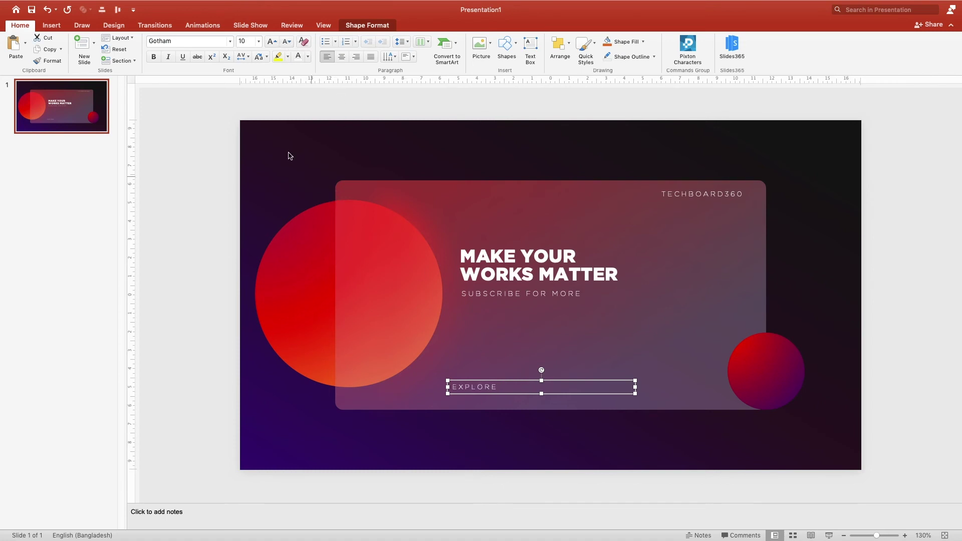
left_click(242, 56)
left_click(261, 118)
left_click_drag(484, 380, 483, 386)
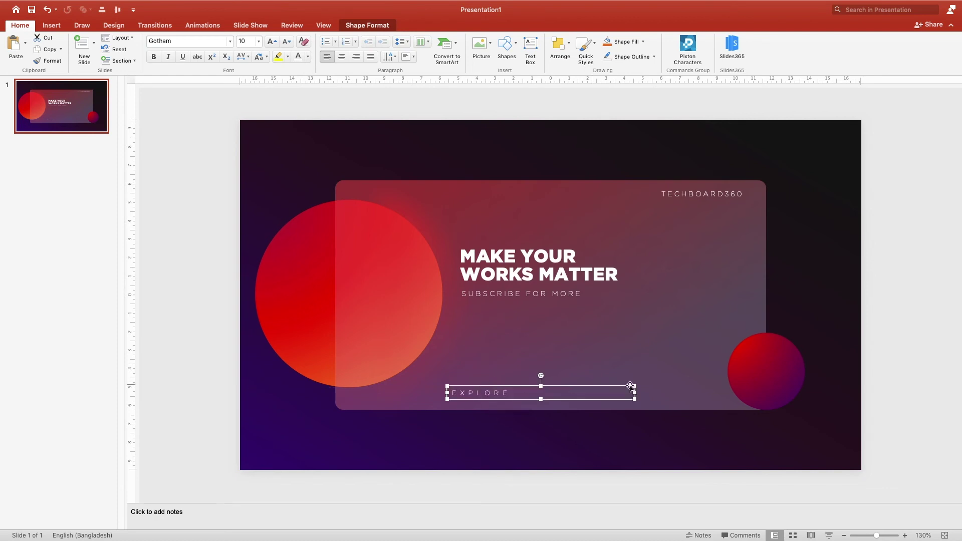
left_click(838, 362)
left_click(51, 25)
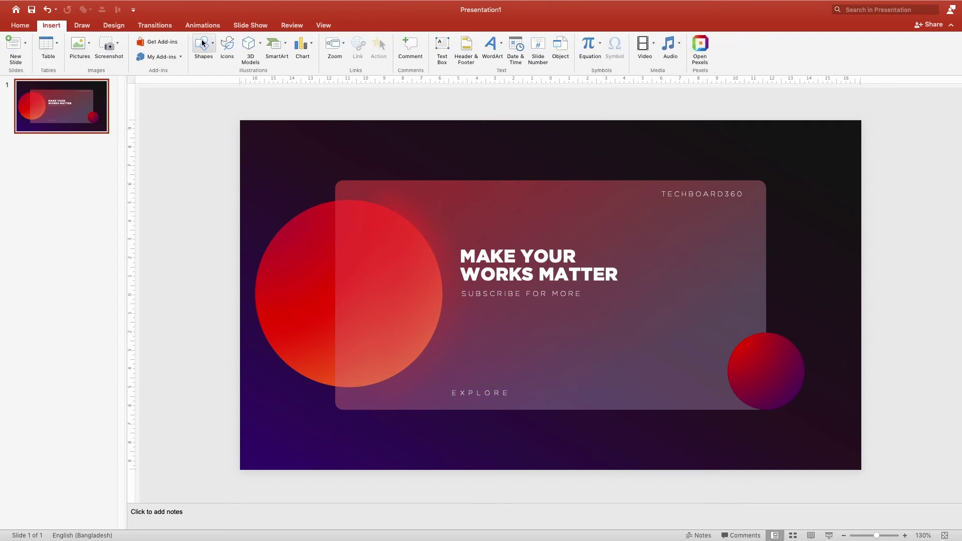
- Insert an oval and set its height and width to 0.3 cm
left_click(203, 44)
left_click(268, 76)
left_click(559, 371)
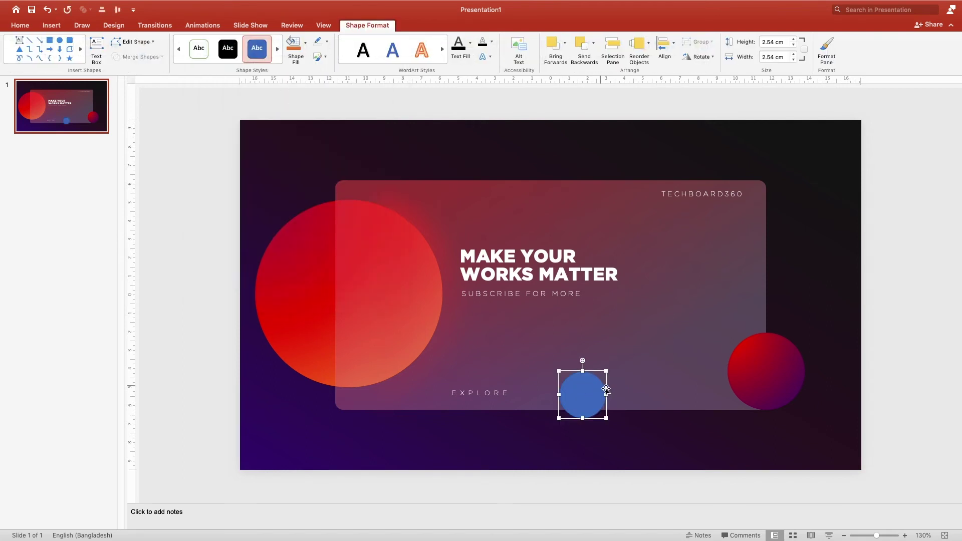
double_click(775, 41)
type("0")
key("Return")
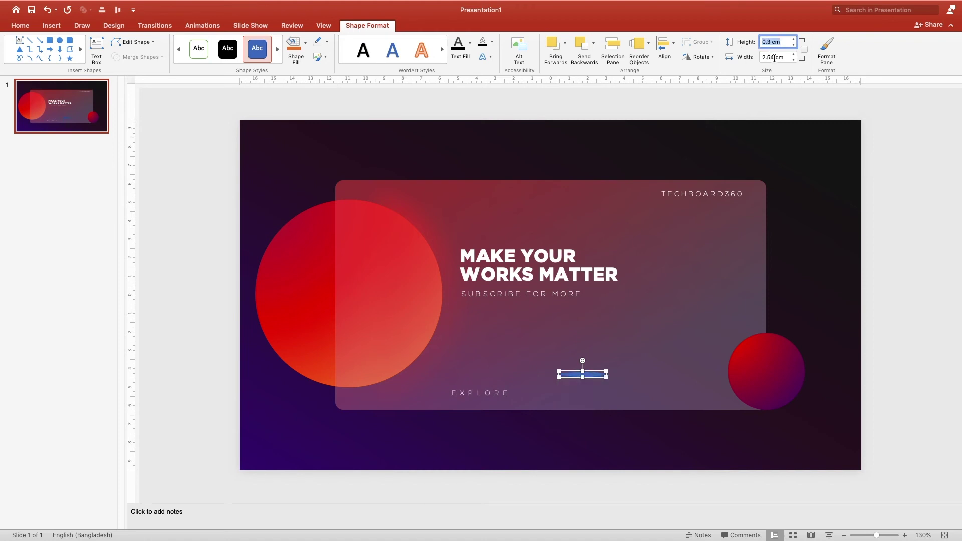
double_click(775, 58)
type(".3")
key("Return")
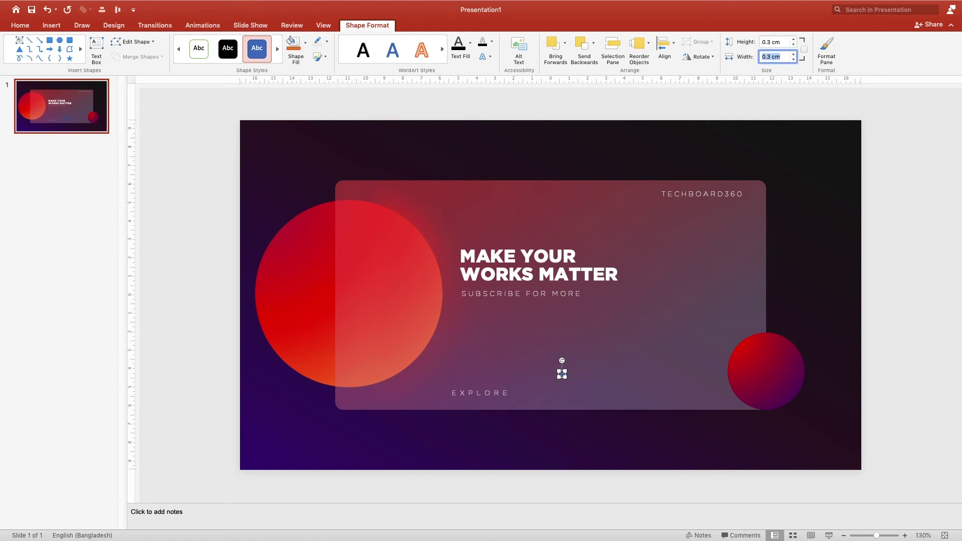
- Resize the circle to 0.9 cm left of EXPLORE and remove its outline in Format Shape
mouse_move(567, 377)
left_mouse_down()
mouse_move(571, 383)
mouse_move(443, 401)
left_mouse_up()
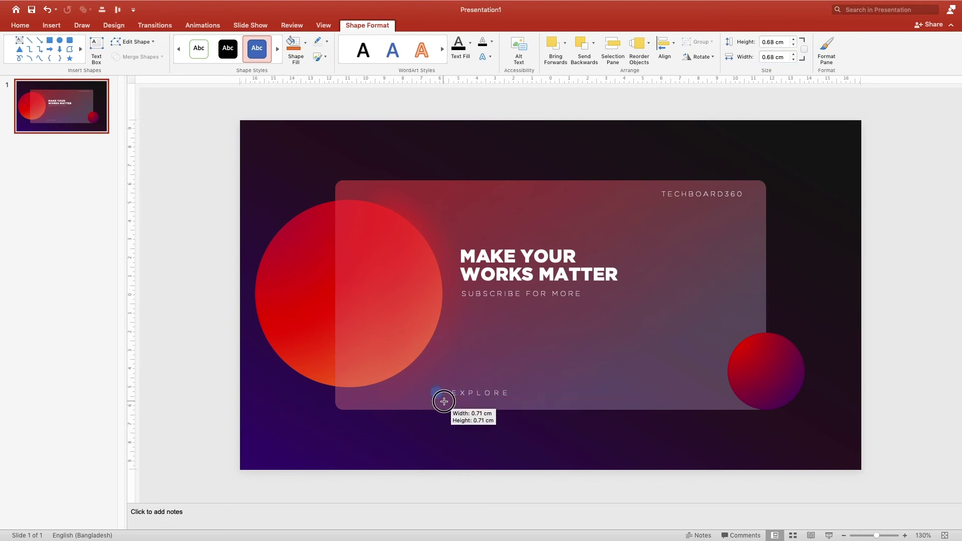
left_click_drag(443, 401, 434, 394)
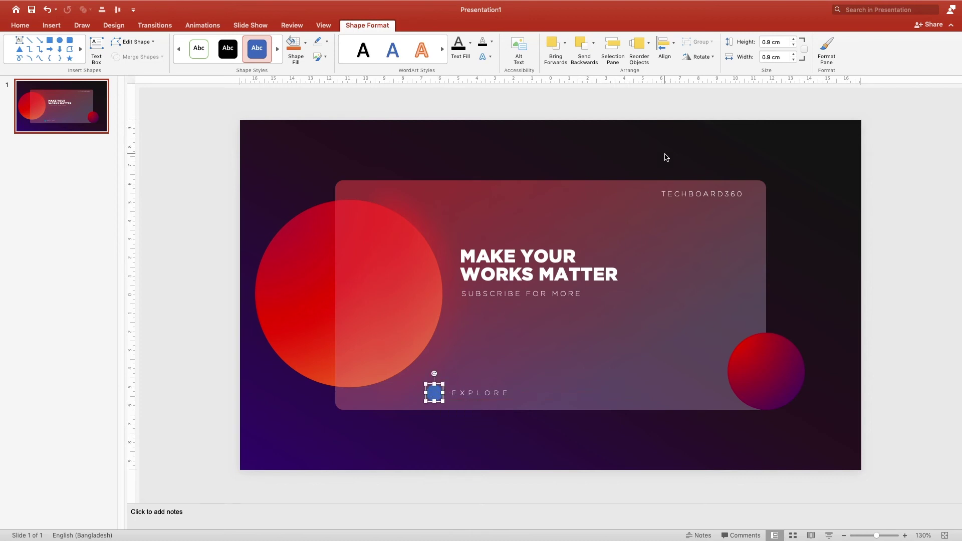
right_click(434, 393)
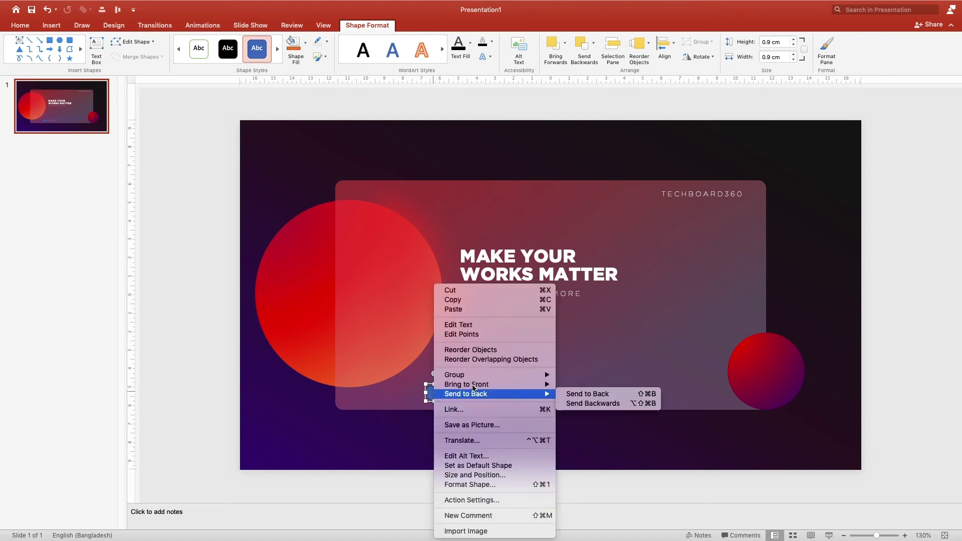
left_click(490, 484)
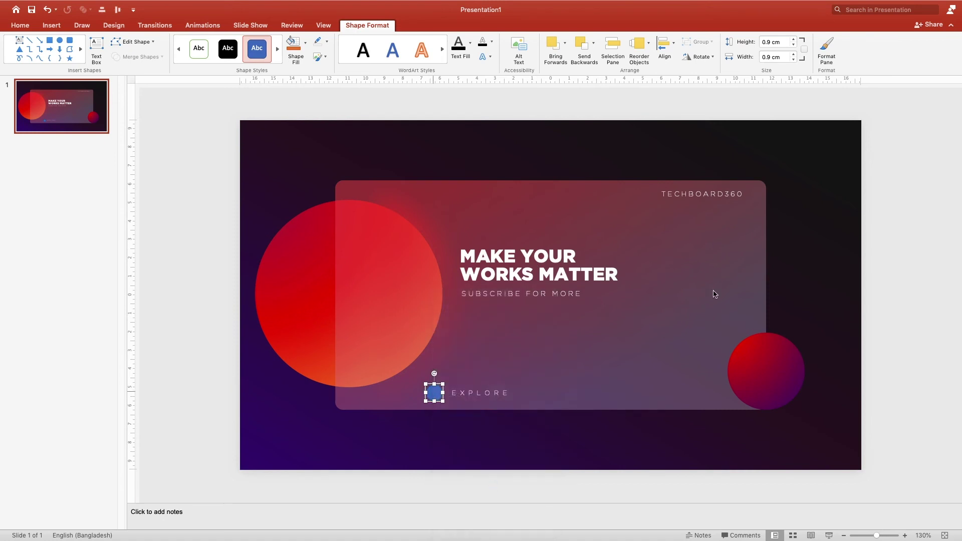
left_click(824, 273)
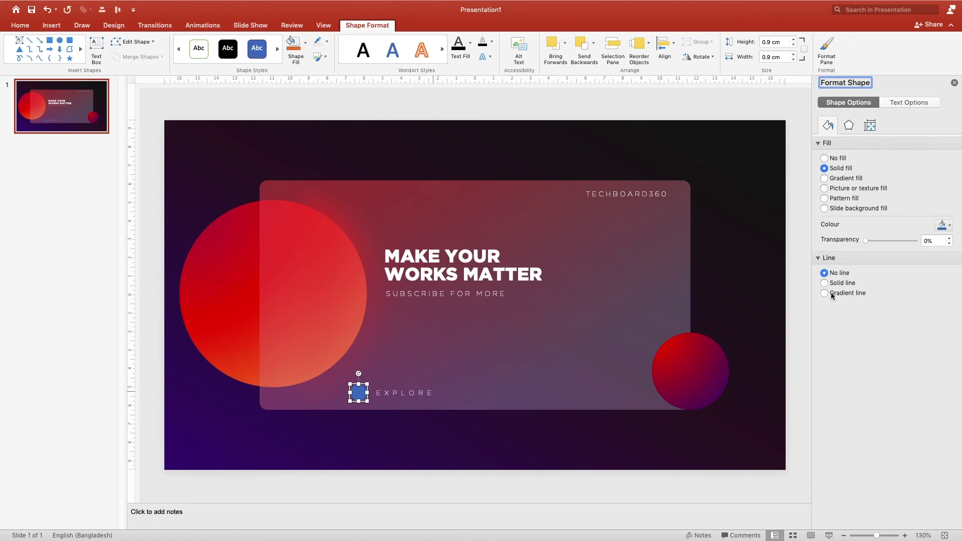
- Give the circle no fill and a gradient outline with the middle stop removed
left_click(825, 159)
left_click(825, 250)
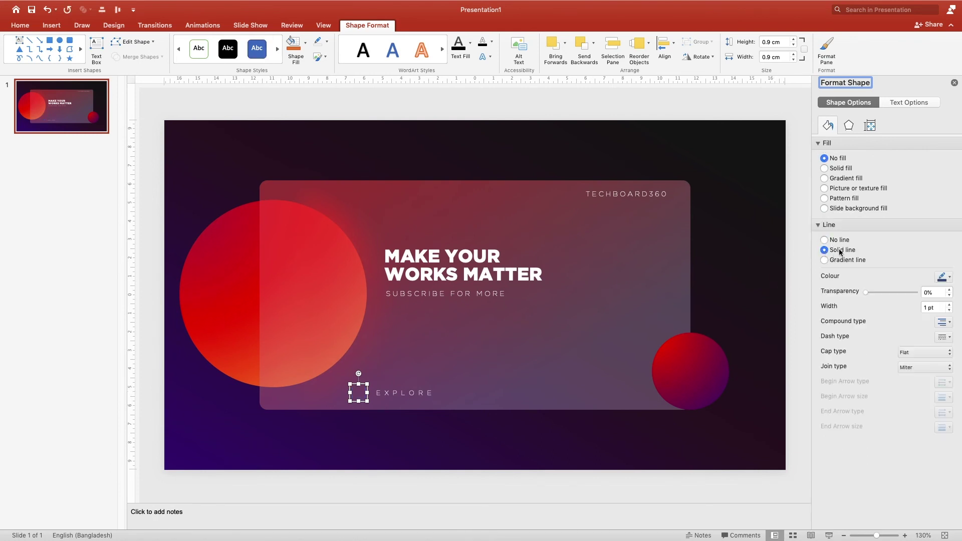
left_click(950, 277)
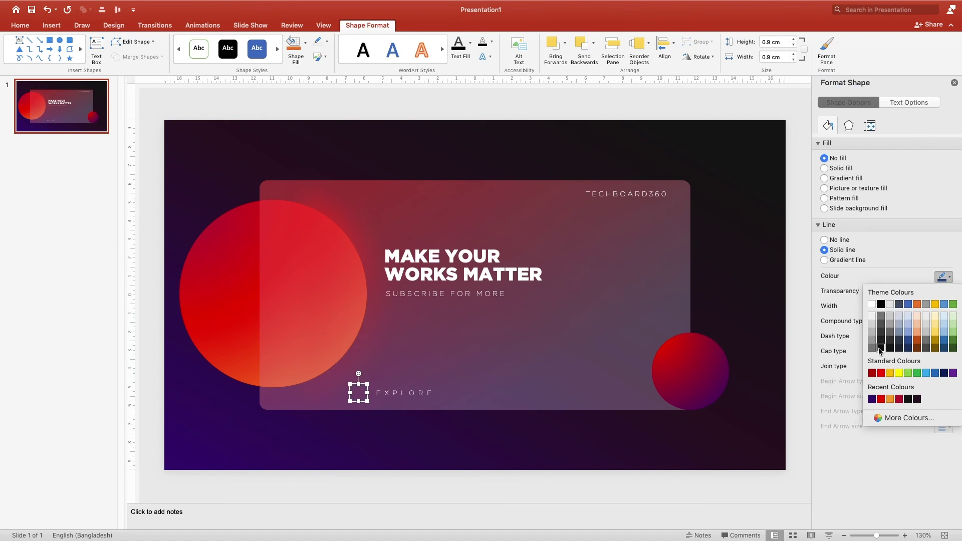
left_click(835, 261)
left_click_drag(912, 363, 919, 363)
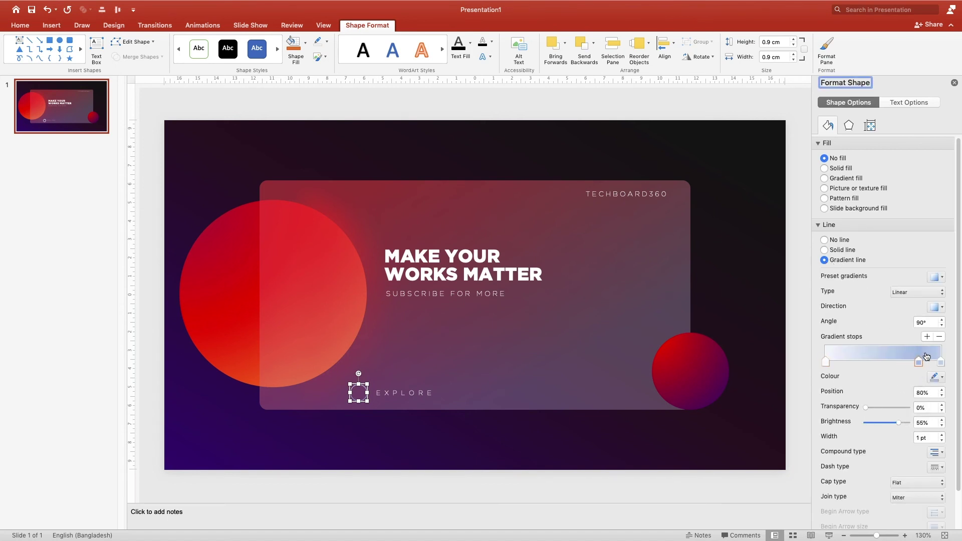
left_click(939, 337)
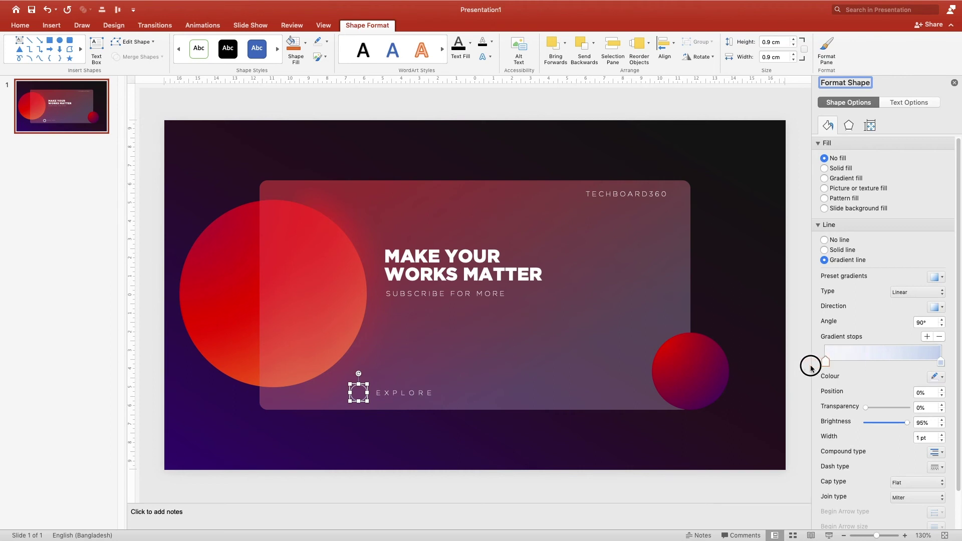
- Make both gradient stops white, at 40% and 100% transparency
left_click(943, 380)
left_click(871, 402)
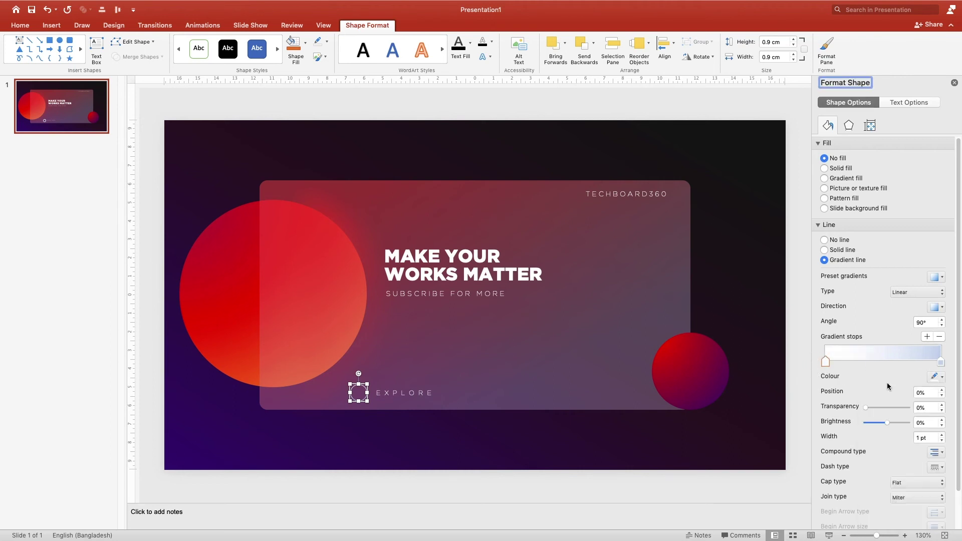
left_click(941, 363)
left_click(944, 380)
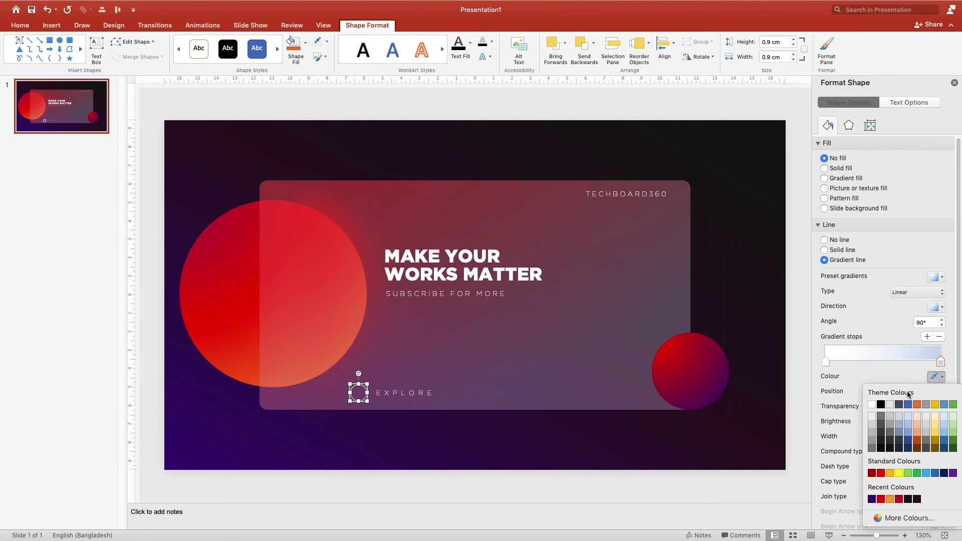
left_click(870, 402)
left_click(826, 361)
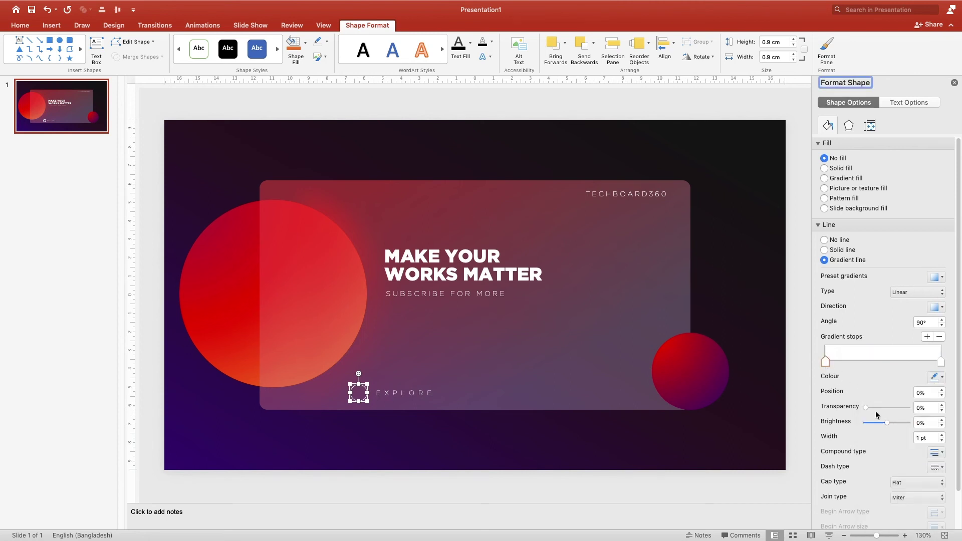
mouse_move(865, 409)
left_mouse_down()
mouse_move(890, 409)
mouse_move(882, 411)
left_mouse_up()
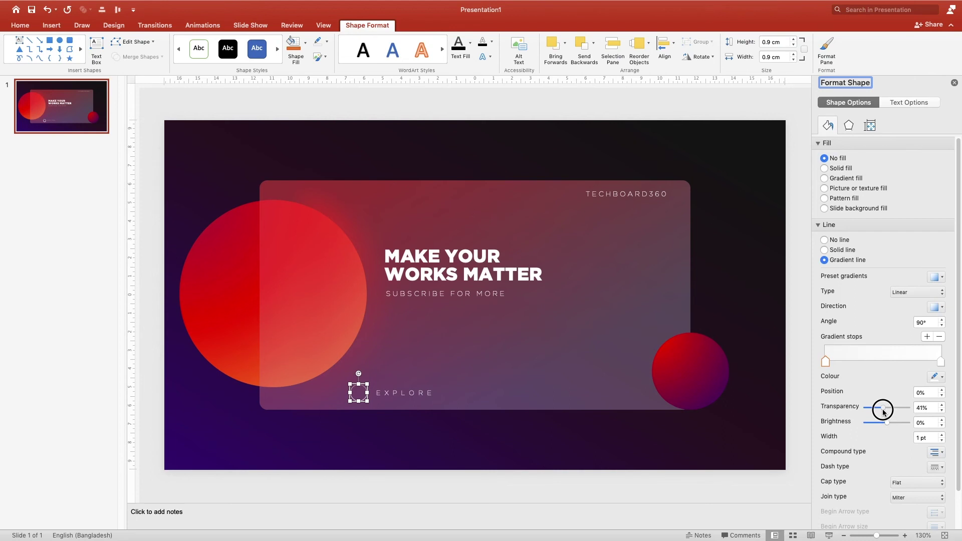
left_click(888, 424)
left_click(935, 361)
left_click_drag(866, 408, 908, 407)
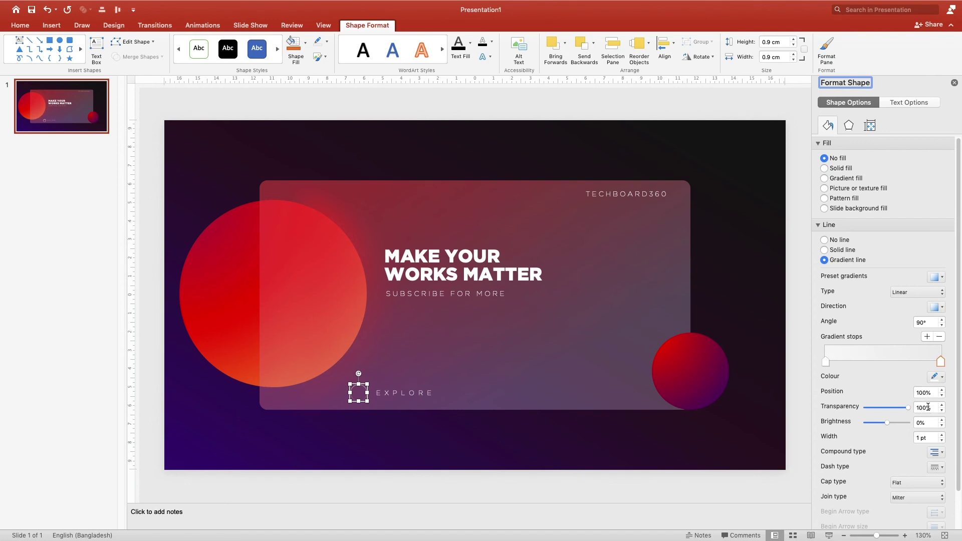
- Raise the outline gradient angle to 200° and duplicate the ring
left_click(780, 366)
left_click(359, 387)
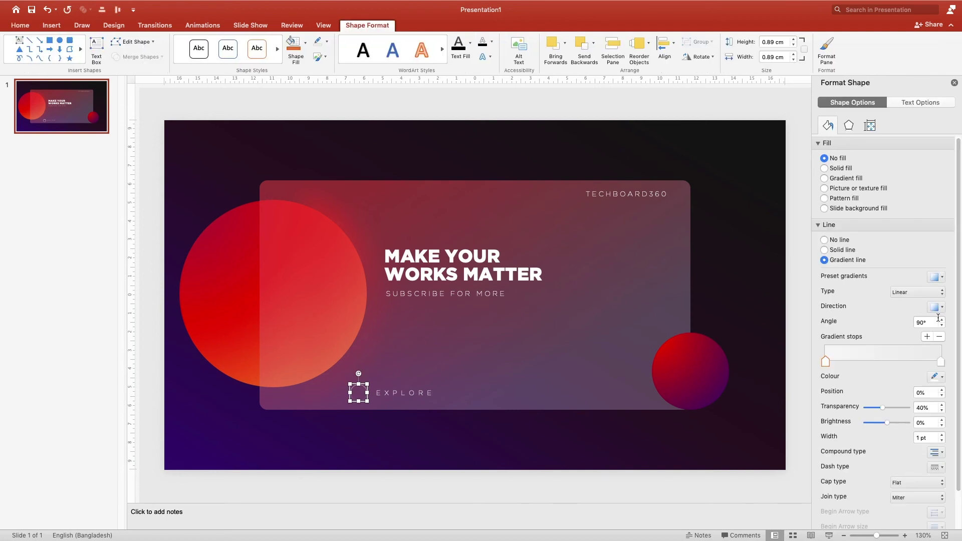
left_click(942, 320)
left_click(942, 320)
left_click(942, 320)
left_click(942, 320)
left_click(776, 353)
left_click(363, 401)
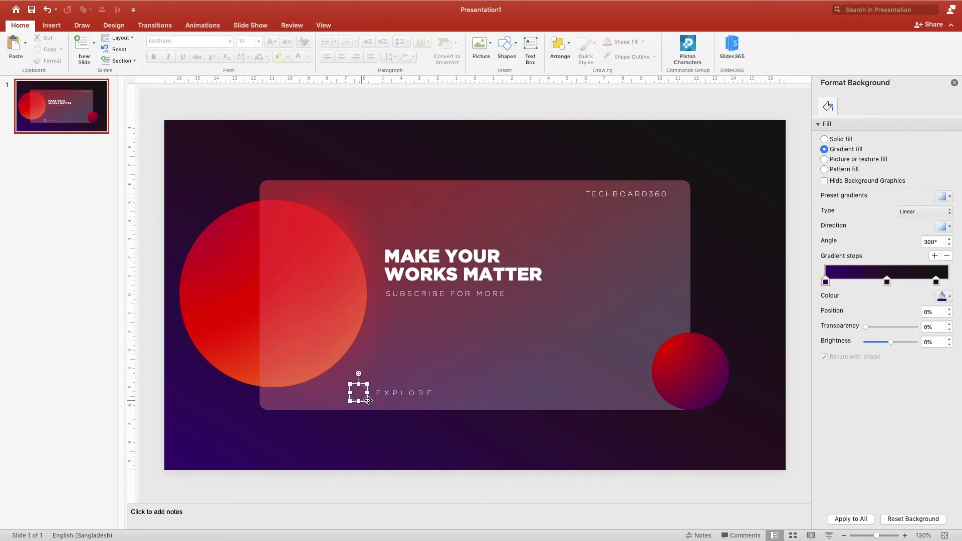
key("ctrl+d")
- Give the 0.9 cm copy no outline and a 76%-transparent white texture fill
left_click_drag(374, 400, 396, 426)
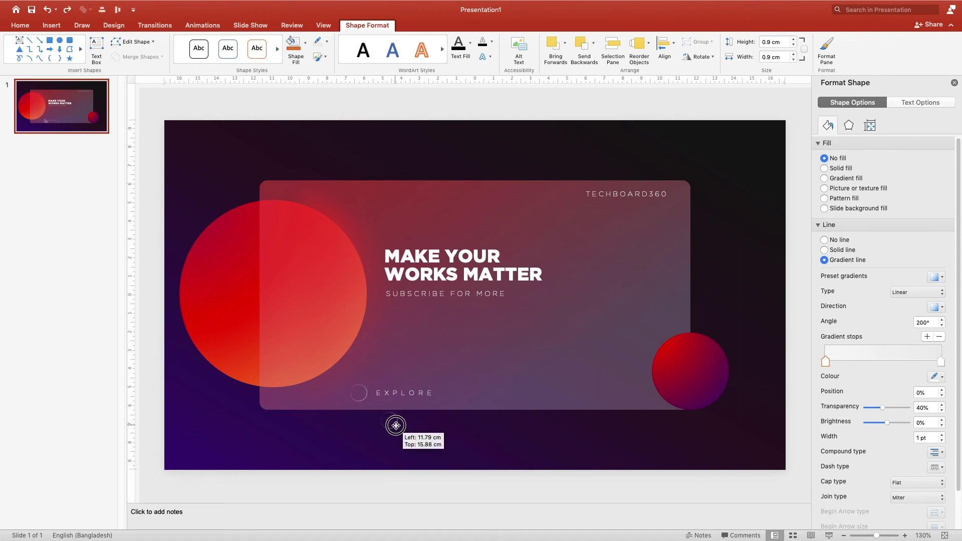
left_click(824, 240)
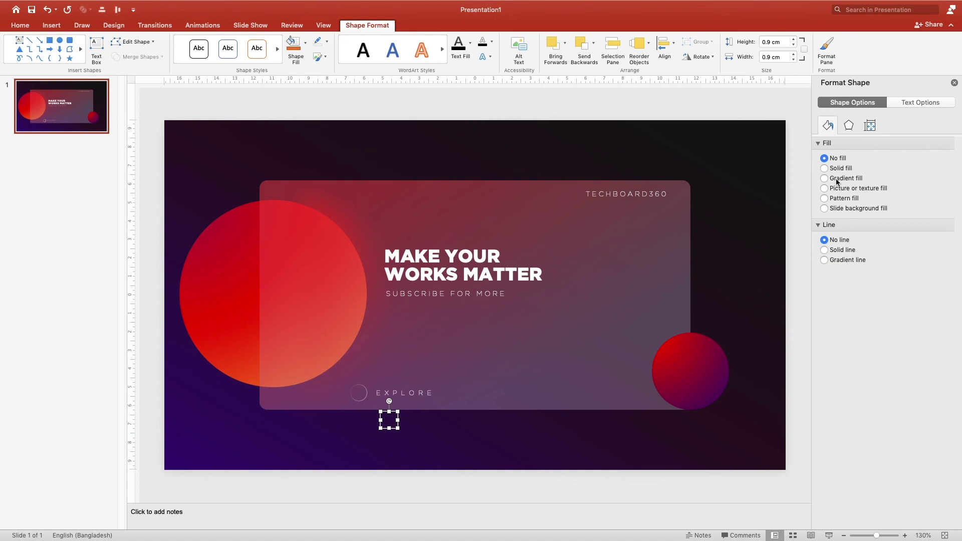
left_click(837, 188)
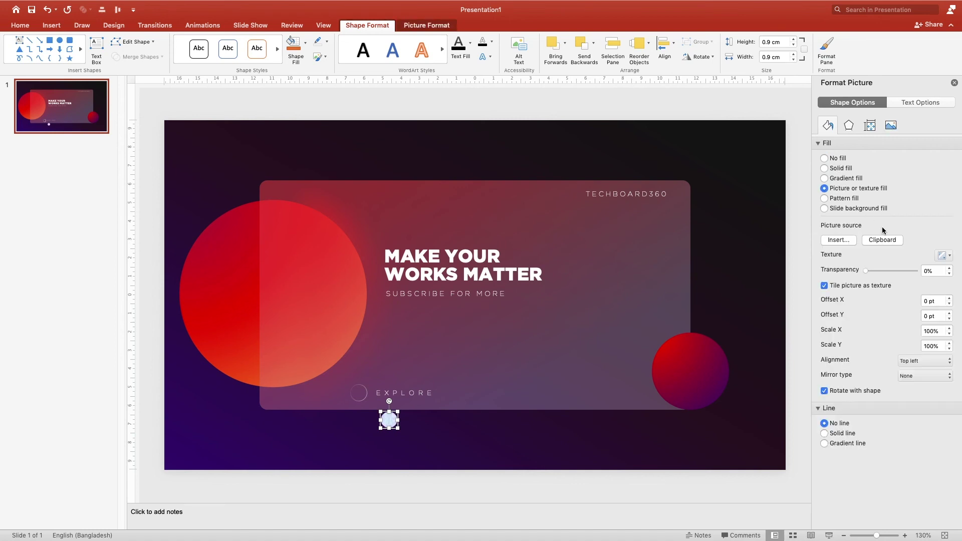
left_click(945, 256)
left_click(902, 324)
left_click_drag(868, 272, 905, 274)
- Move the frosted circle over the ring beside EXPLORE, nudging it slightly left
left_click_drag(390, 422, 350, 396)
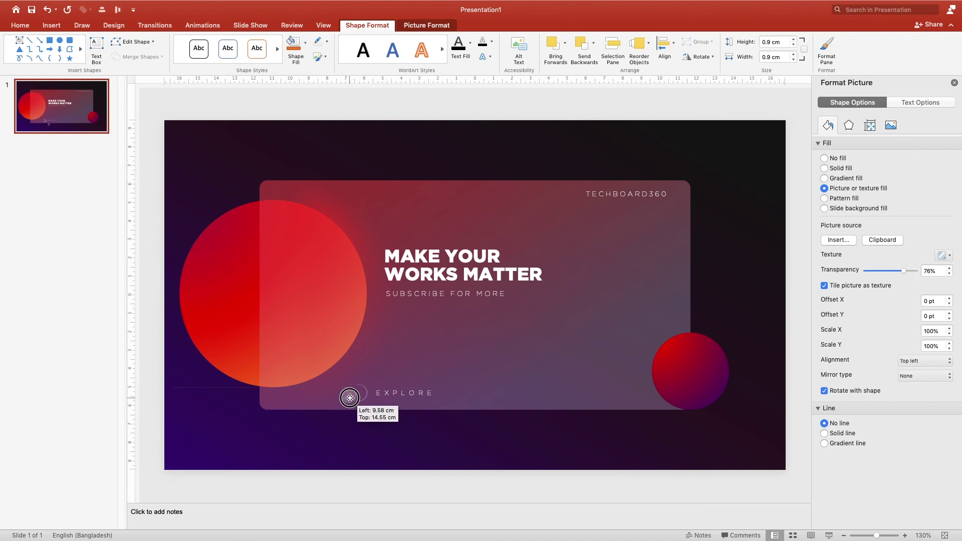
left_click_drag(350, 396, 349, 393)
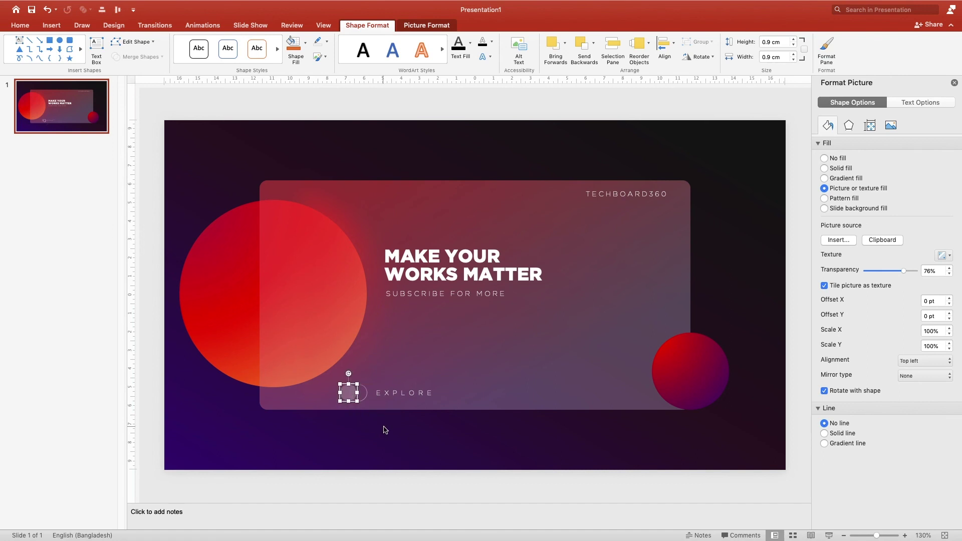
key("Left")
- Group the frosted circle and the outline ring into one icon
left_click(388, 463)
left_click(350, 397)
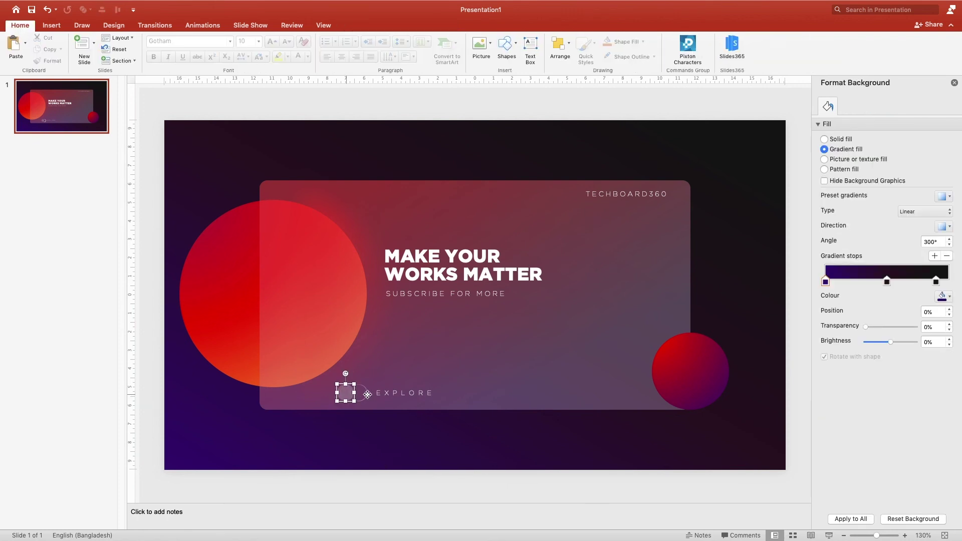
left_click(368, 394, "shift")
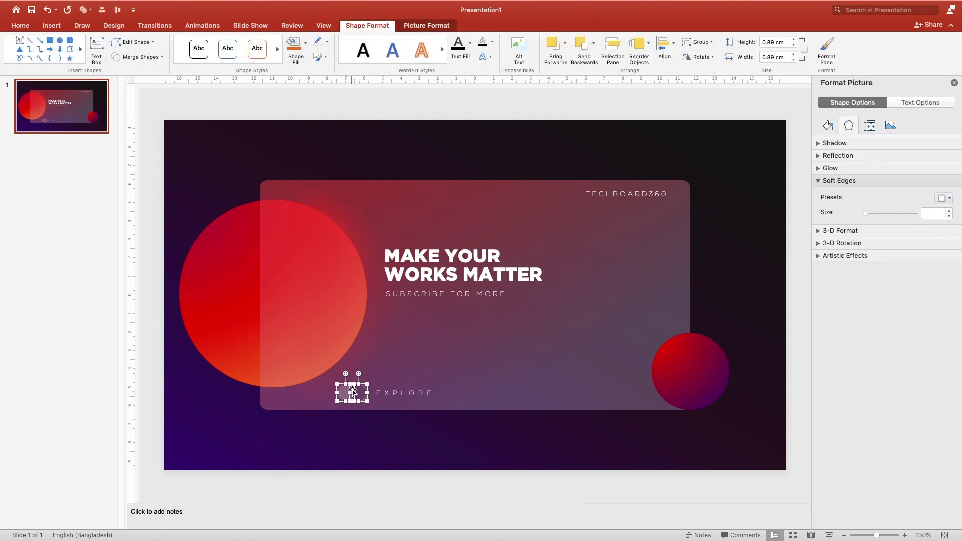
right_click(352, 377)
mouse_move(462, 421)
left_click(463, 417)
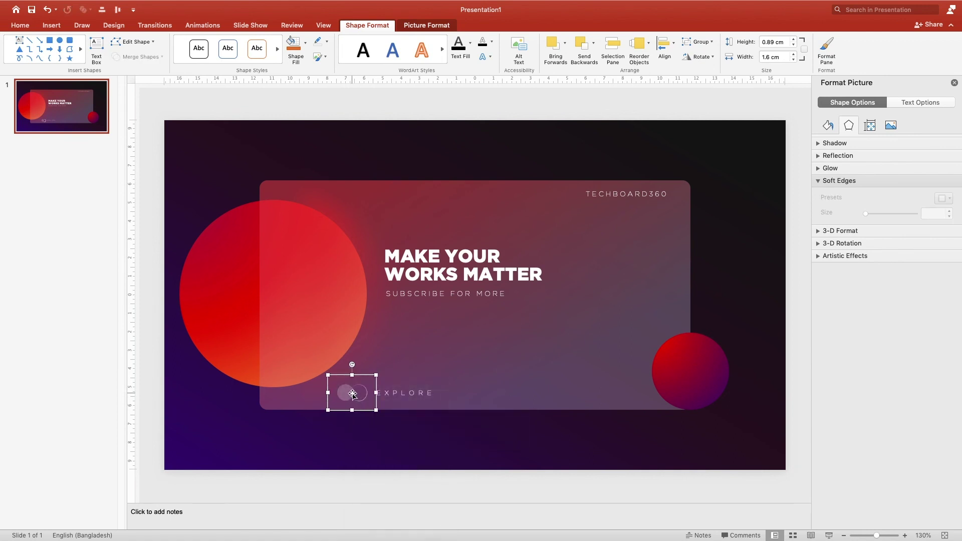
- Play the slide as a full-screen slide show
left_click(403, 398)
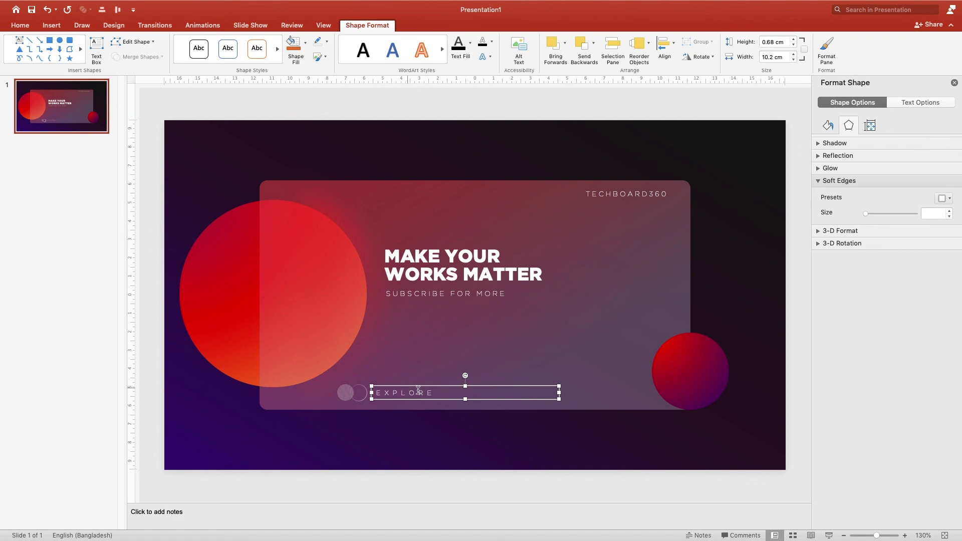
left_click(487, 441)
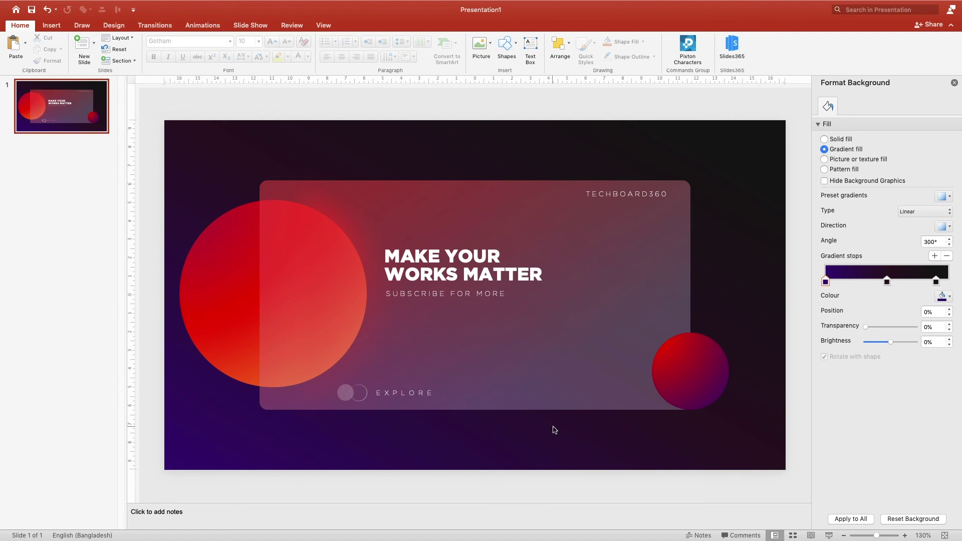
left_click(829, 535)
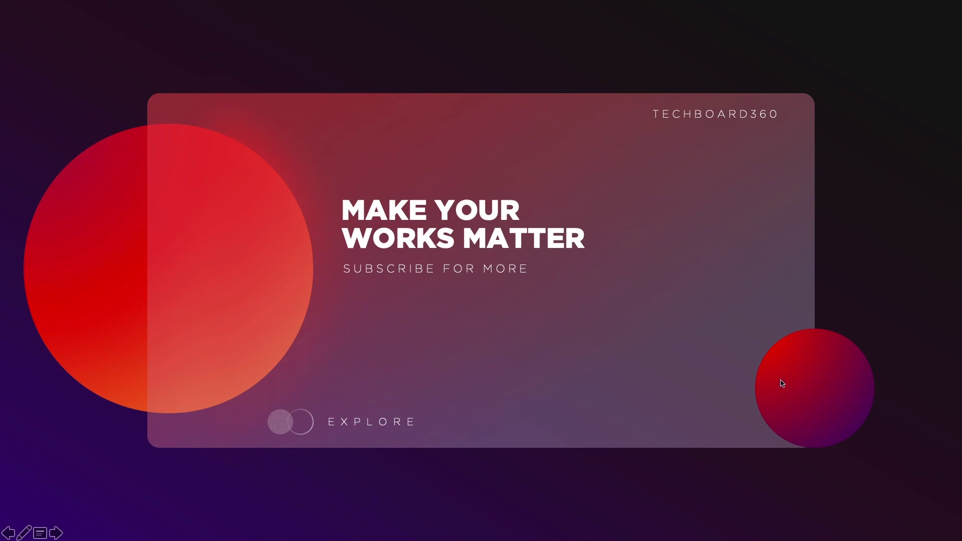
- Add an upward Lines motion path to the small red circle at bottom right
key("Escape")
left_click(700, 374)
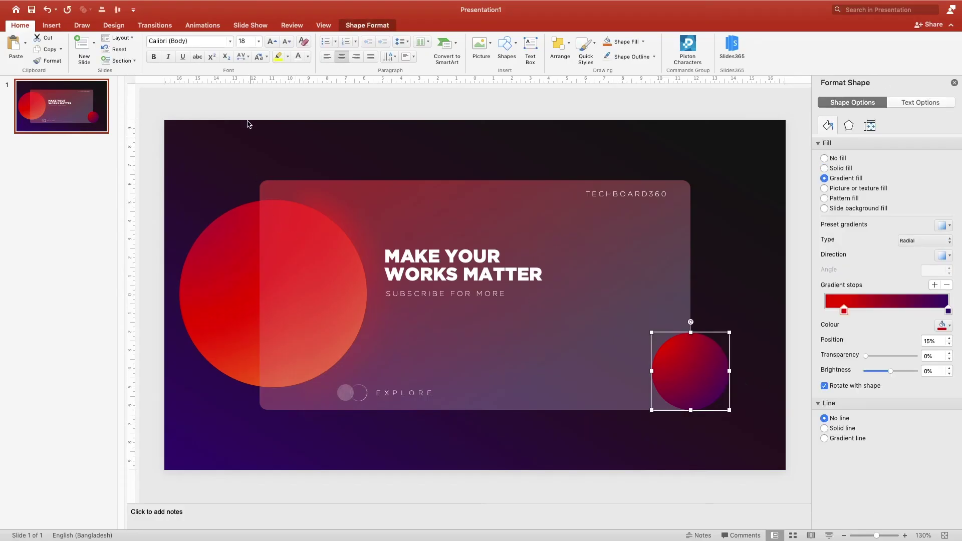
left_click(203, 25)
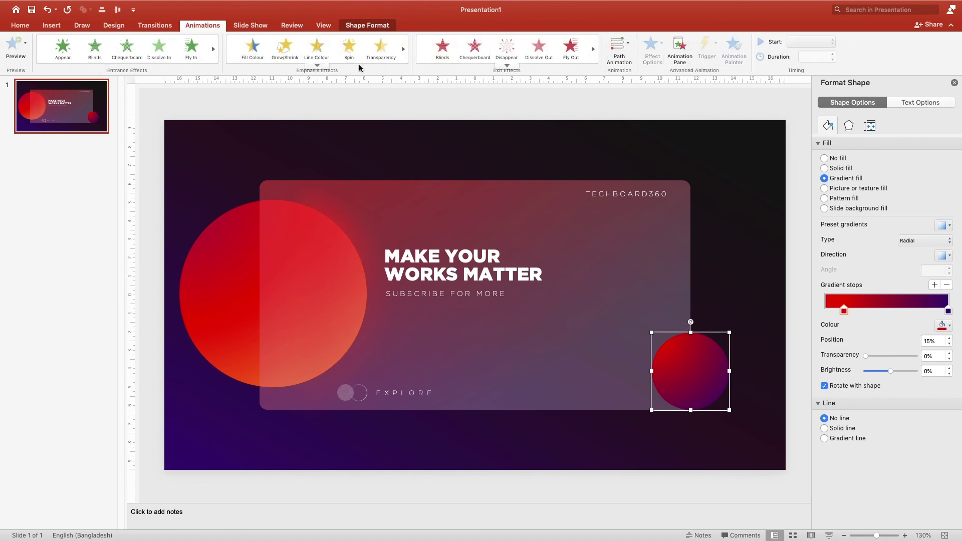
left_click(629, 44)
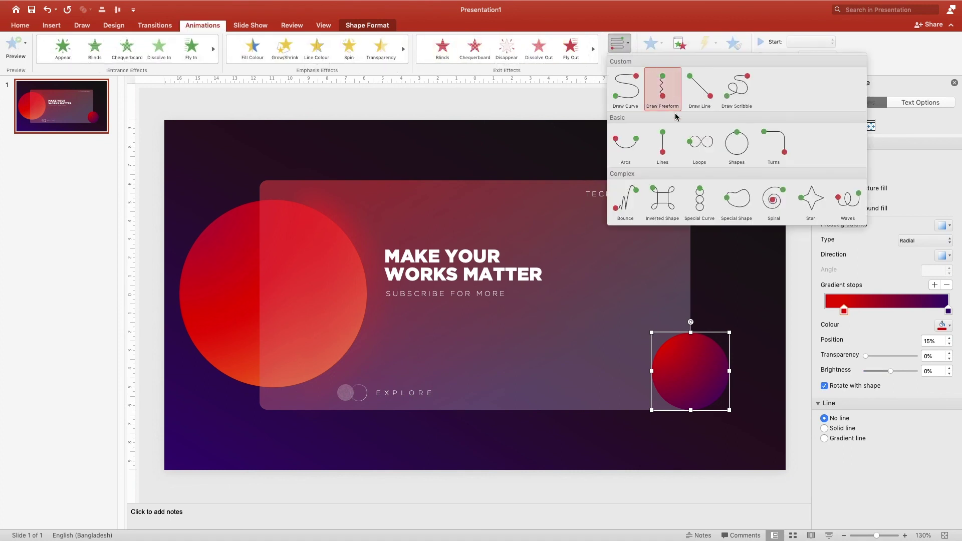
key("Escape")
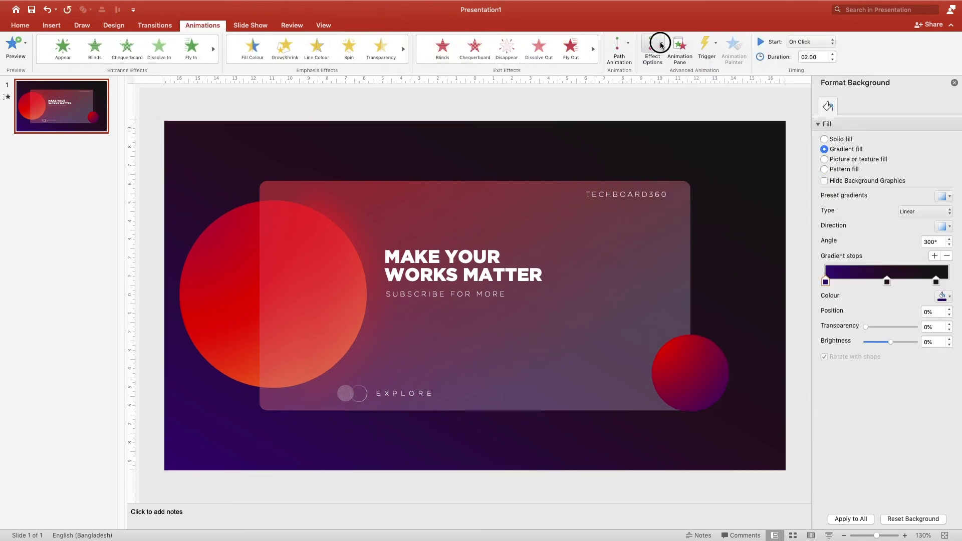
left_click(654, 44)
left_click(672, 126)
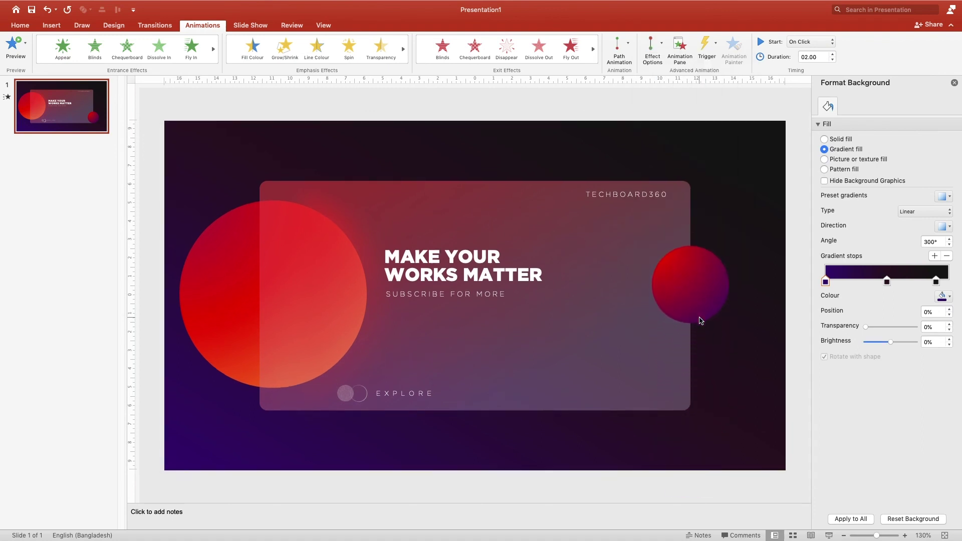
- Open the Animation Pane and shorten the motion path's end point to a brief rise
left_click(680, 48)
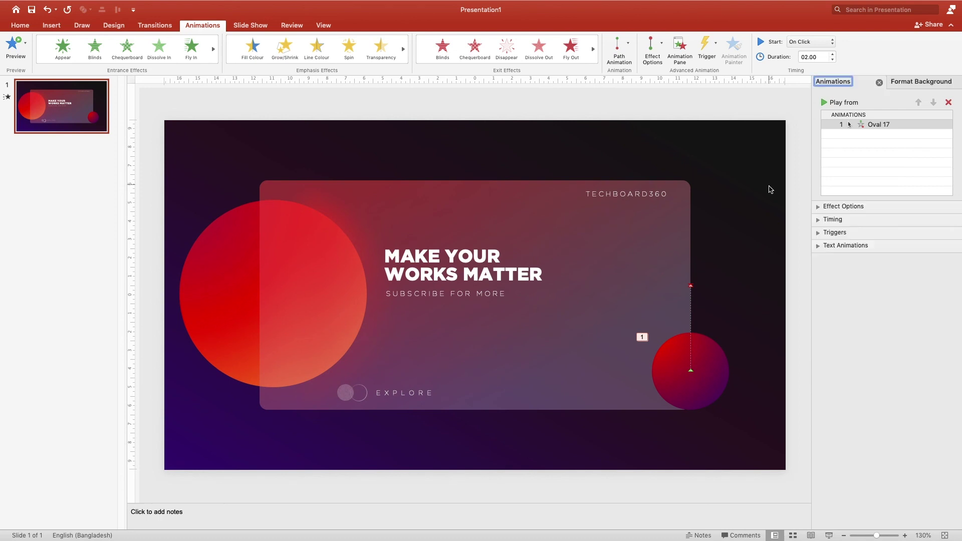
left_click(691, 340)
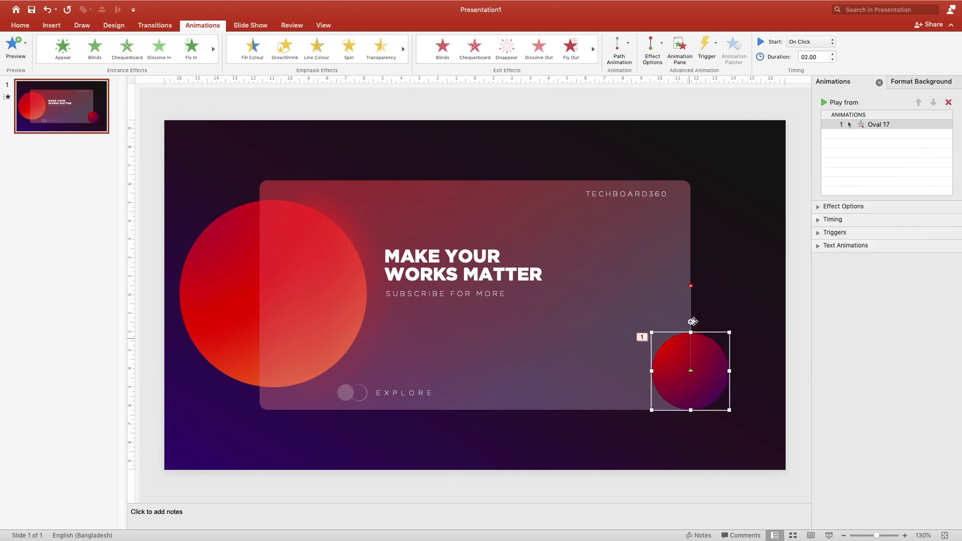
left_click(691, 293)
left_click_drag(690, 292, 692, 304)
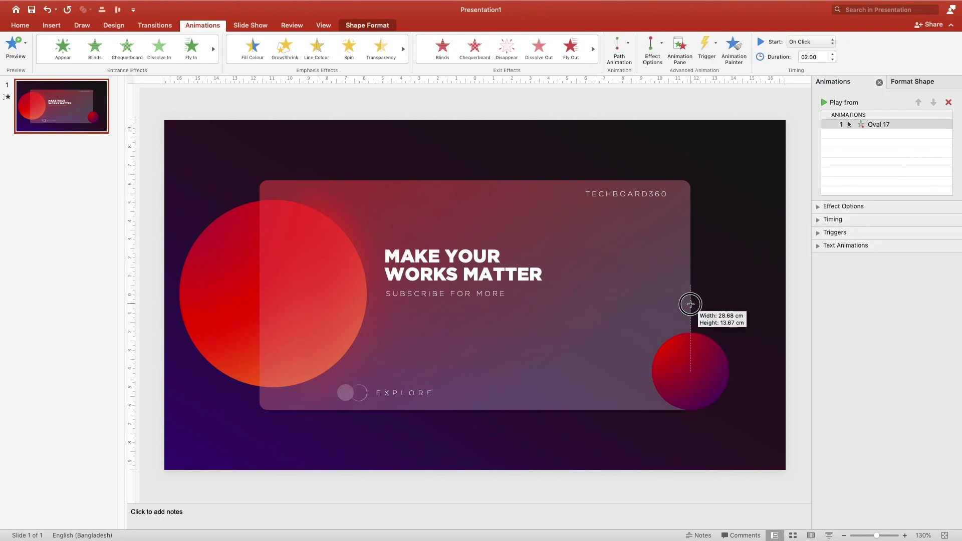
left_click_drag(692, 305, 692, 311)
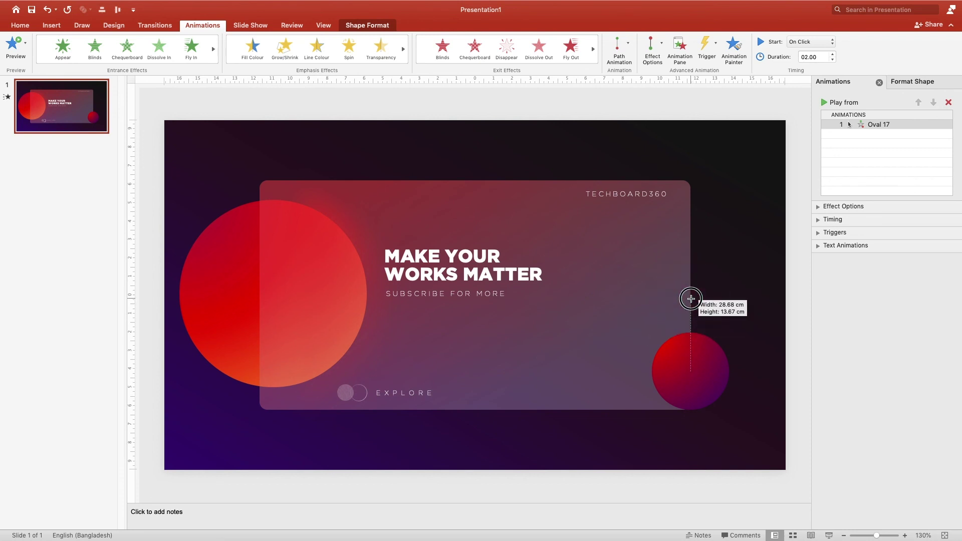
left_click_drag(692, 311, 693, 320)
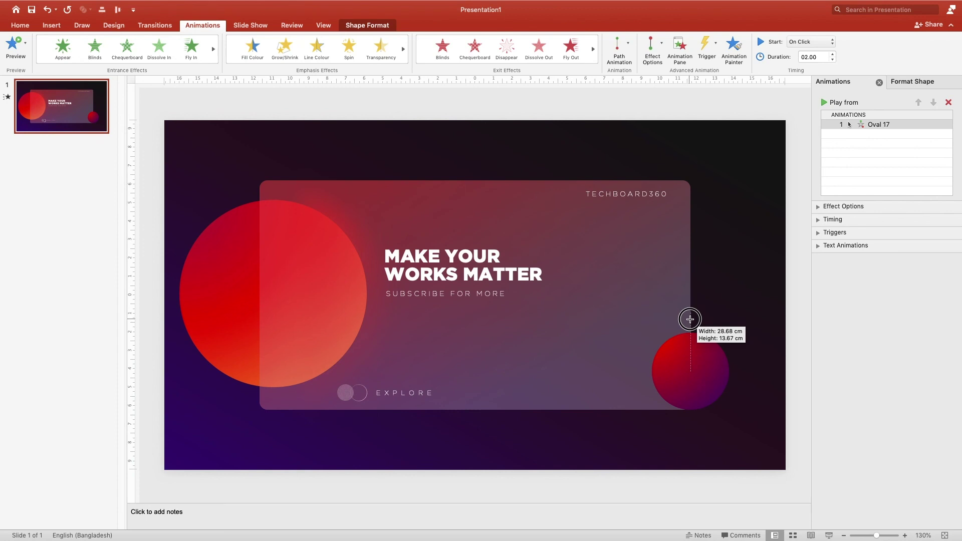
left_click(745, 294)
- Make the Oval 17 motion start With Previous and last 06.00 seconds
left_click(696, 343)
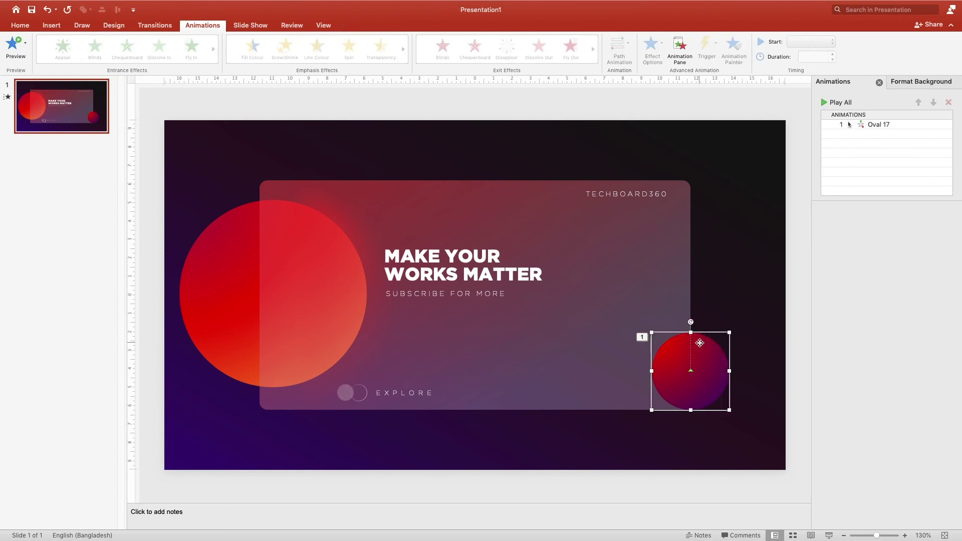
left_click(874, 124)
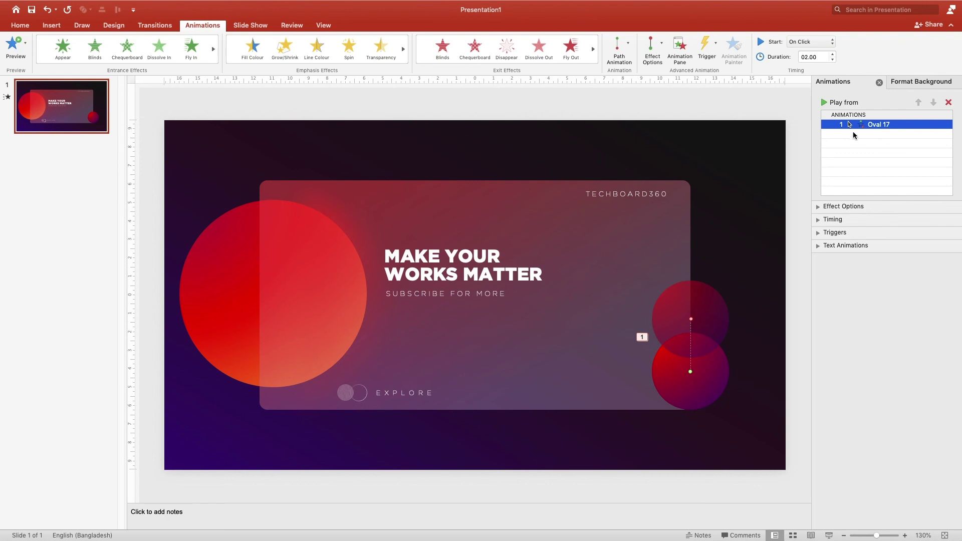
left_click(819, 44)
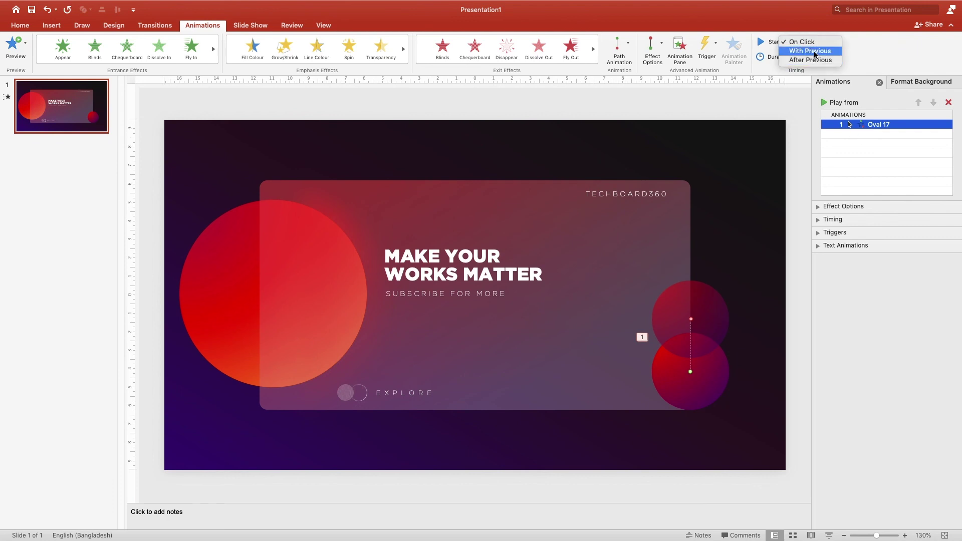
left_click(816, 51)
left_click_drag(808, 57, 793, 57)
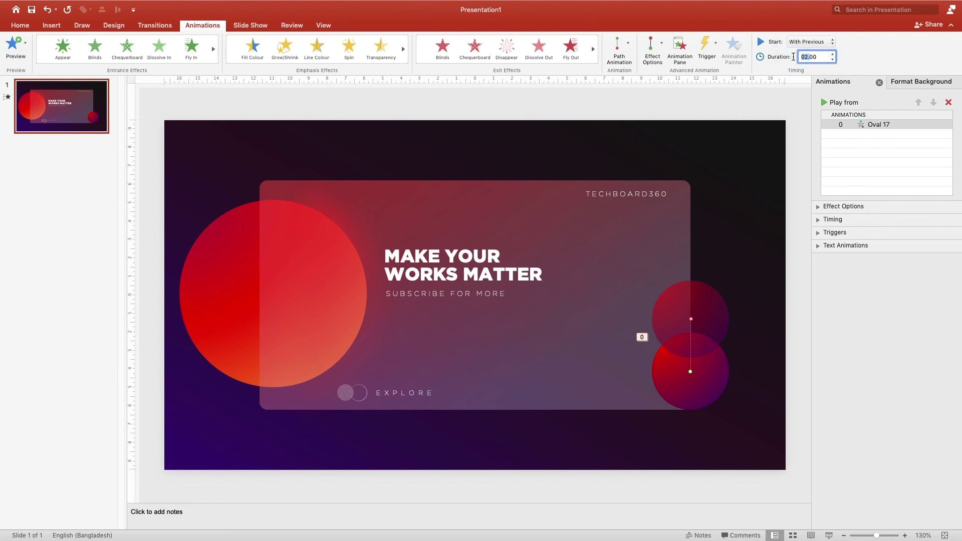
left_click_drag(822, 56, 778, 57)
type("06")
- Turn on Auto-reverse for the circle's motion and preview it in the slide show
left_click(838, 207)
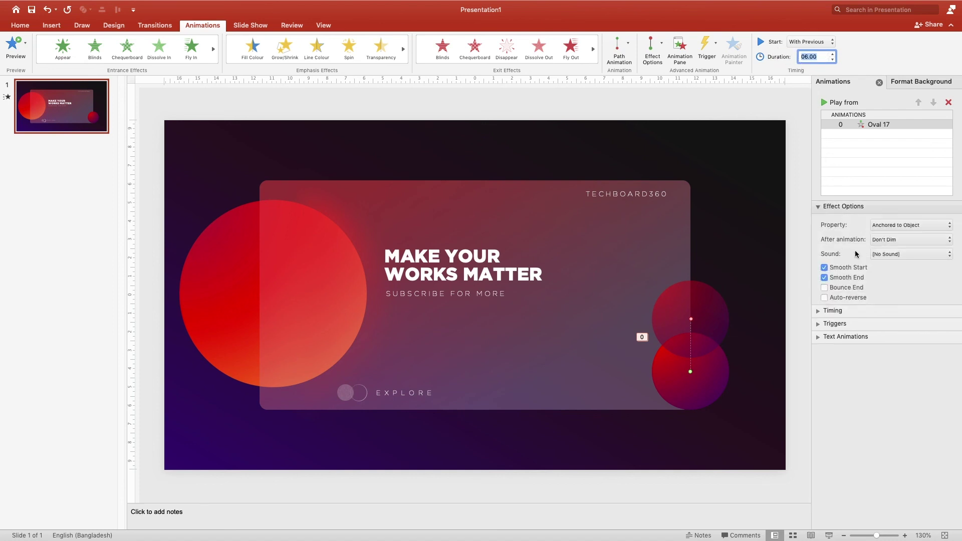
left_click(832, 297)
left_click(834, 312)
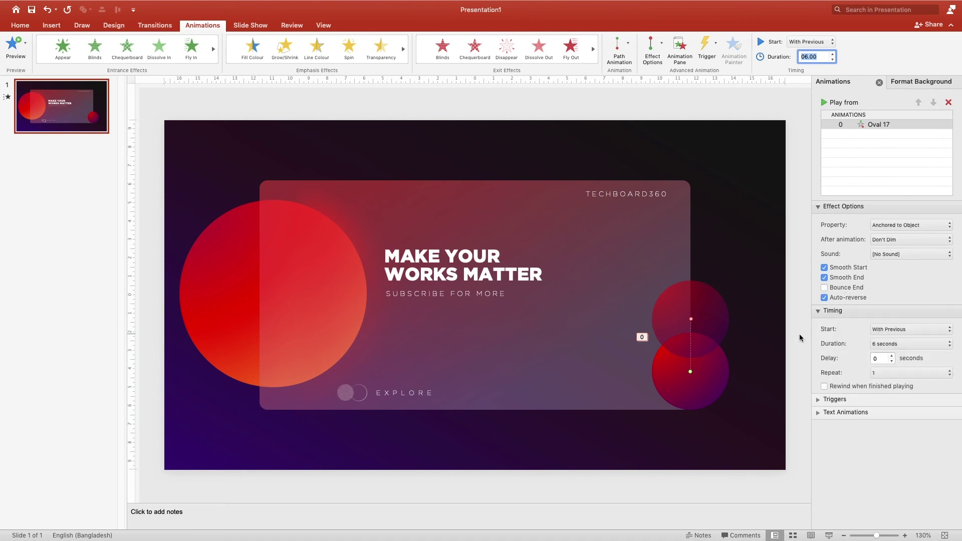
left_click(781, 342)
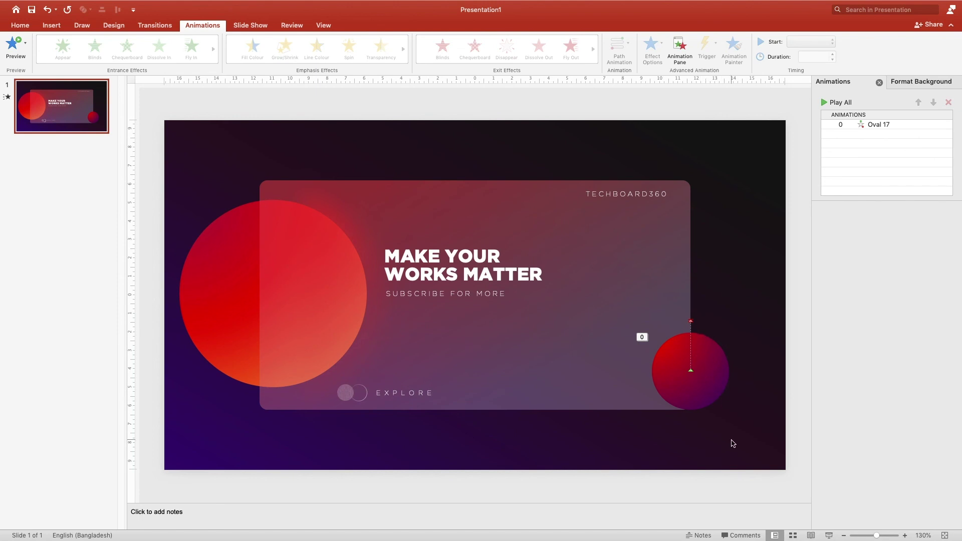
left_click(829, 535)
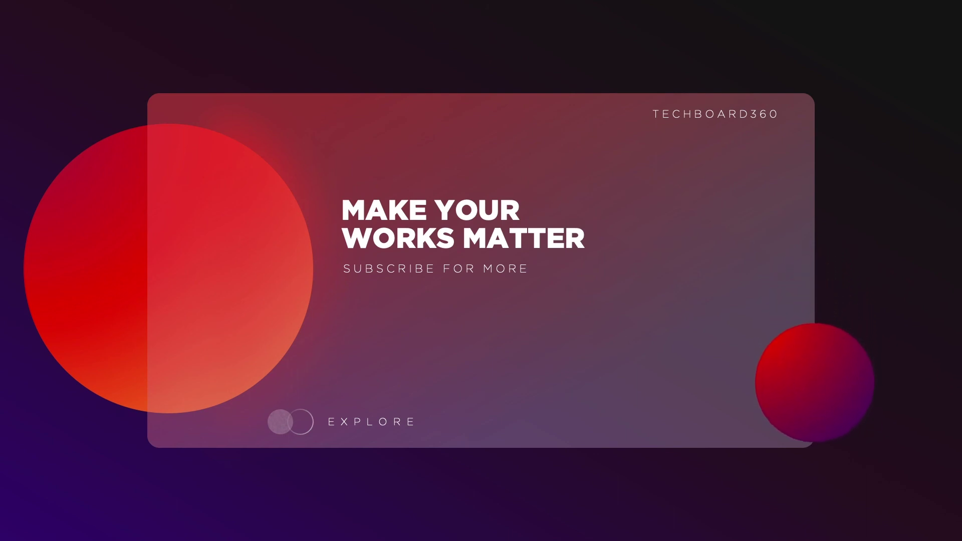
key("Escape")
- Set the Oval 17 animation to repeat Until End of Slide and play the slide show
left_click(702, 355)
left_click(874, 125)
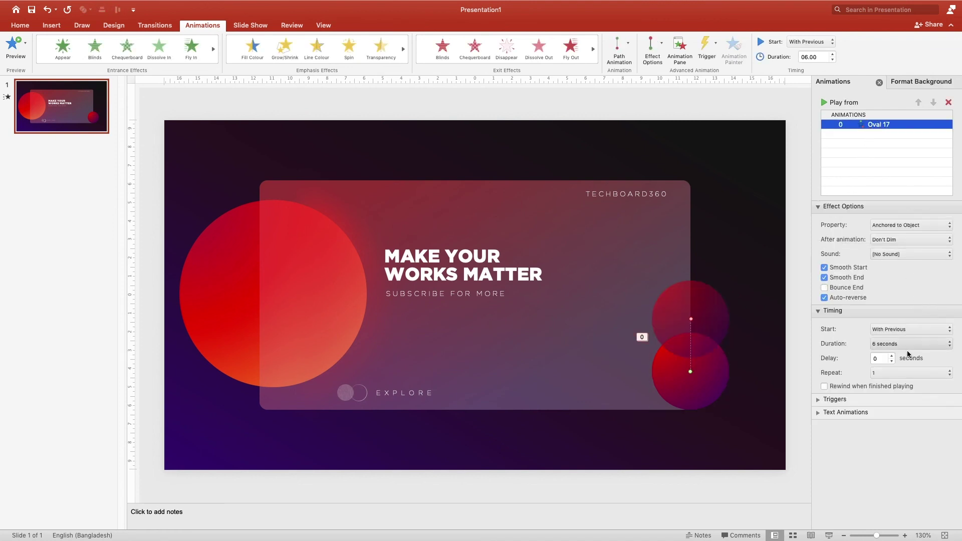
left_click(897, 372)
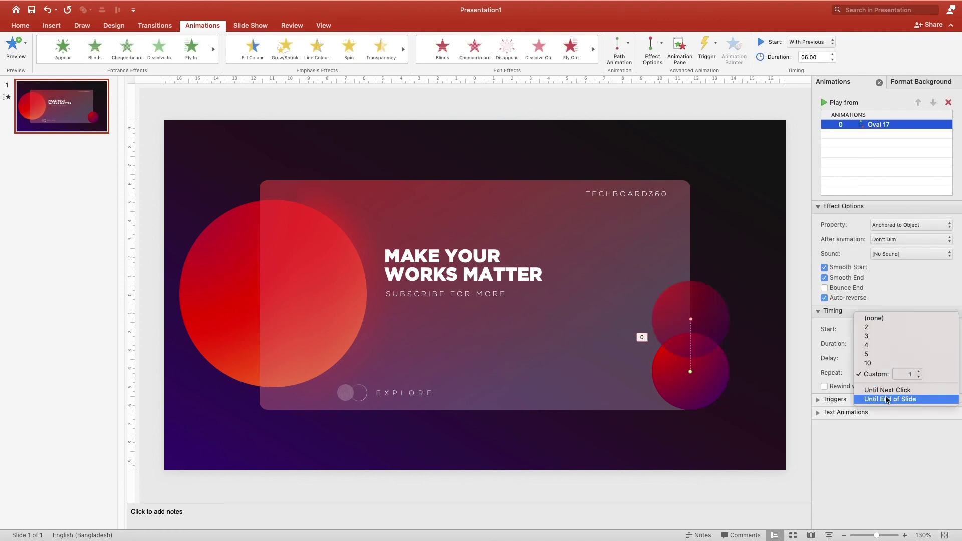
left_click(890, 399)
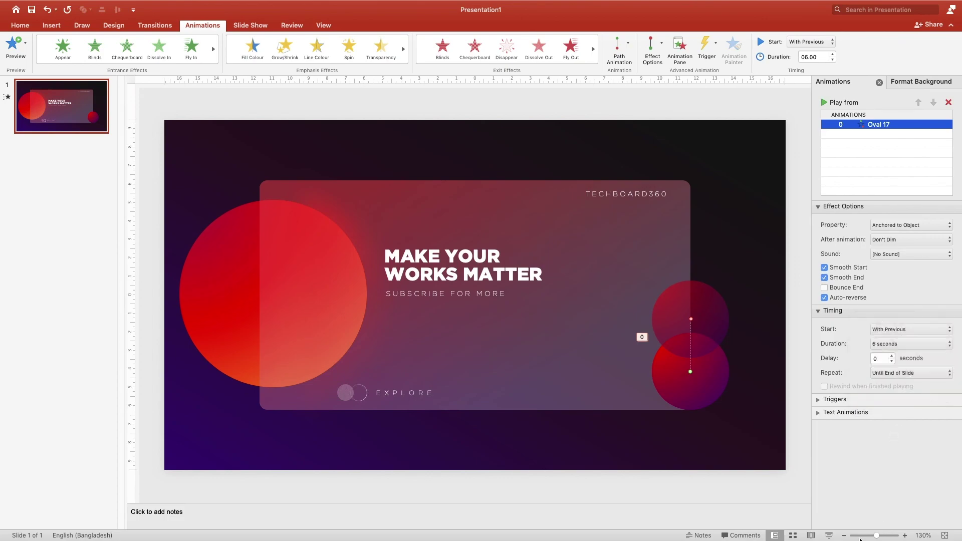
left_click(829, 536)
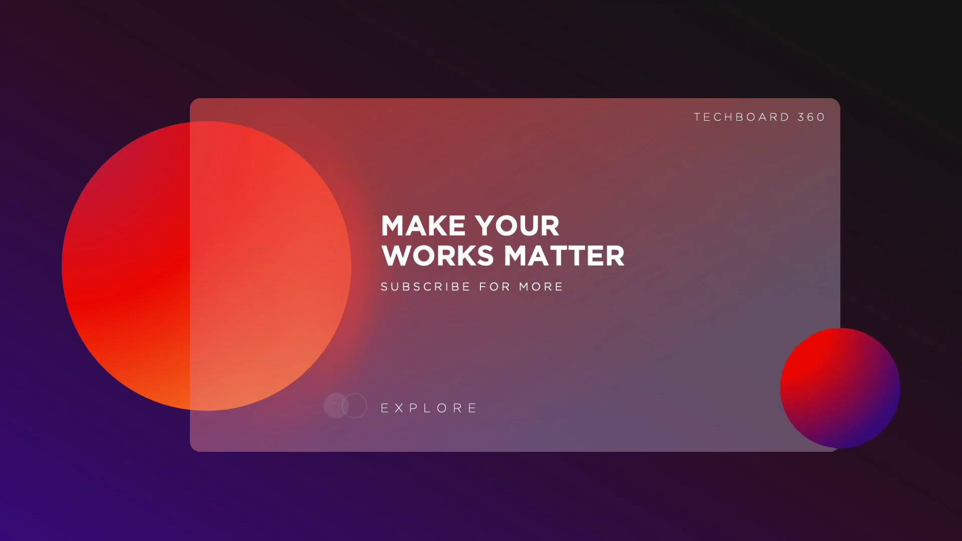